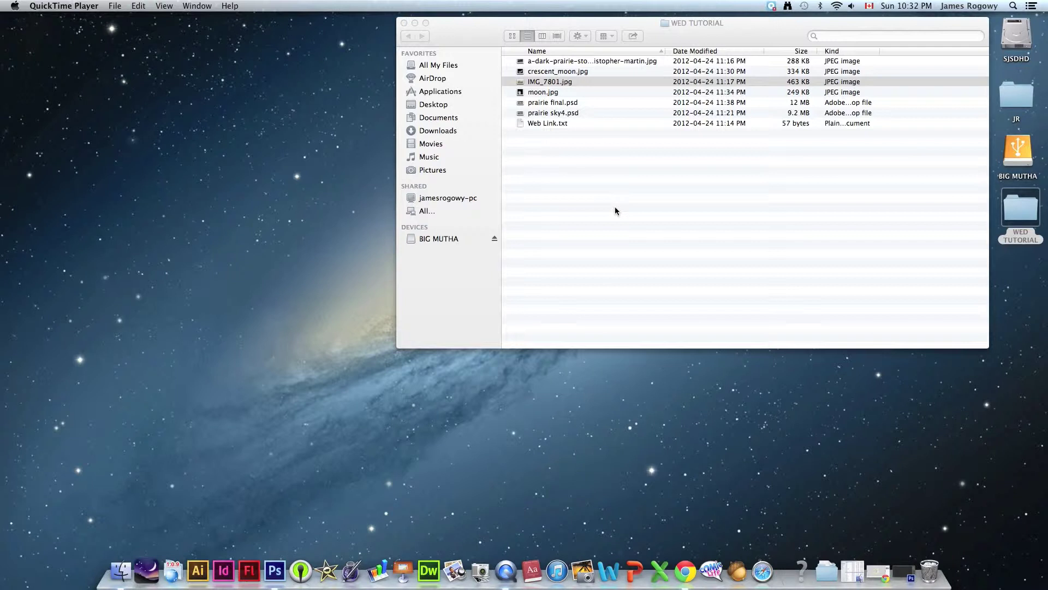
# Preview IMG_7801.jpg from the WED TUTORIAL folder and open it in Photoshop.
pyautogui.click(604, 206)
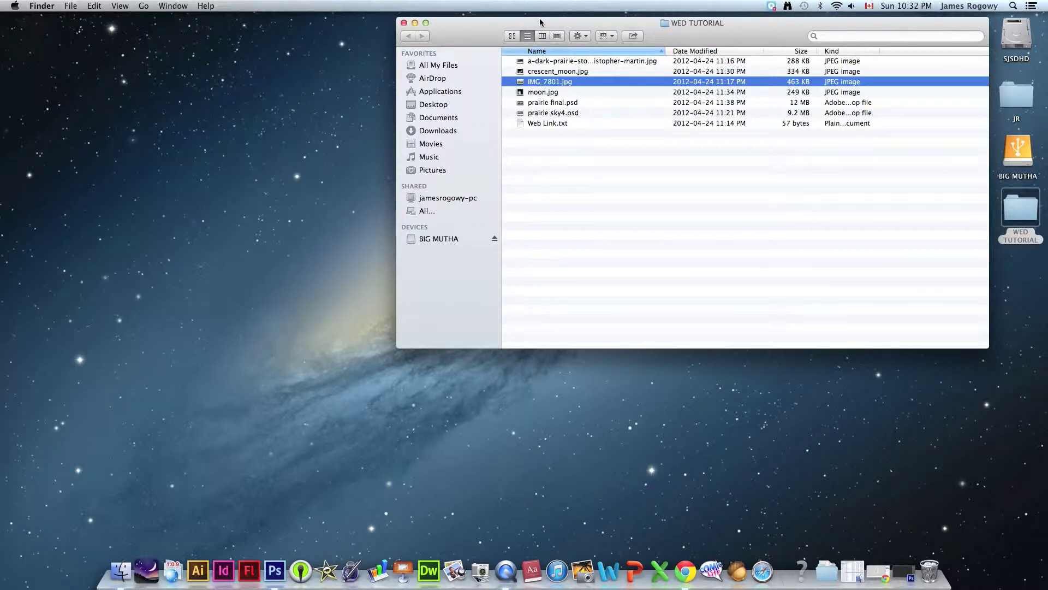
pyautogui.press('space')
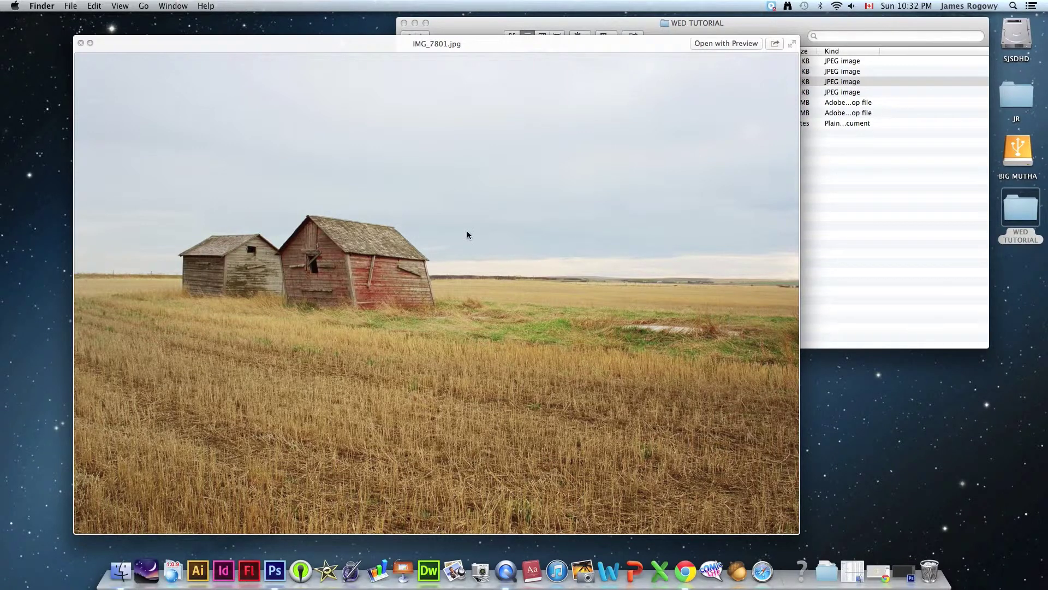
pyautogui.click(80, 43)
pyautogui.click(563, 187)
pyautogui.click(548, 84)
pyautogui.moveTo(548, 83); pyautogui.dragTo(275, 570)
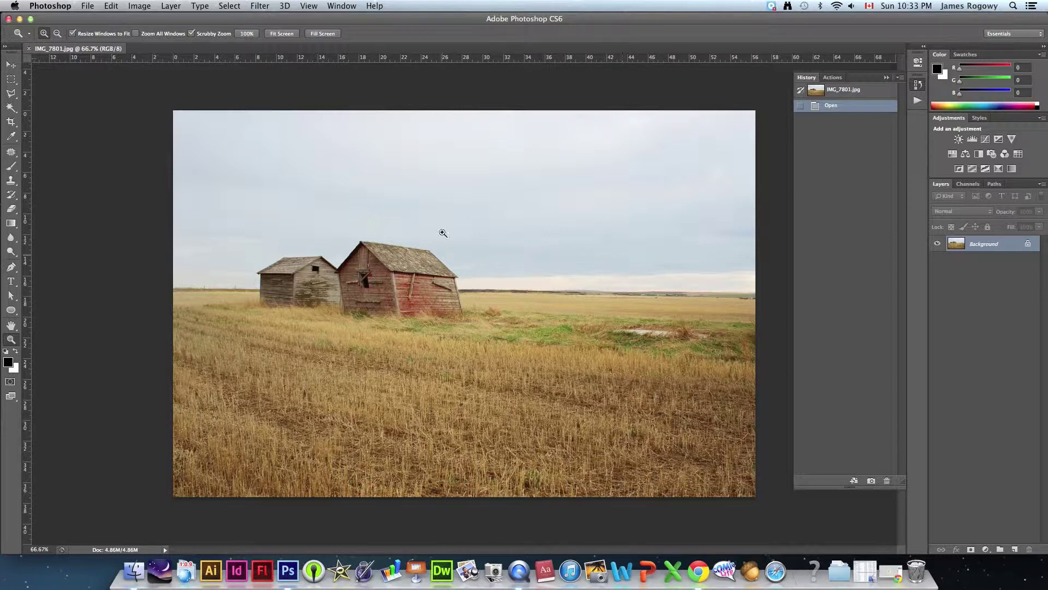
# Apply a Brightness/Contrast adjustment to the barn photo with brightness -8 and contrast 46.
pyautogui.click(139, 6)
pyautogui.moveTo(142, 40)
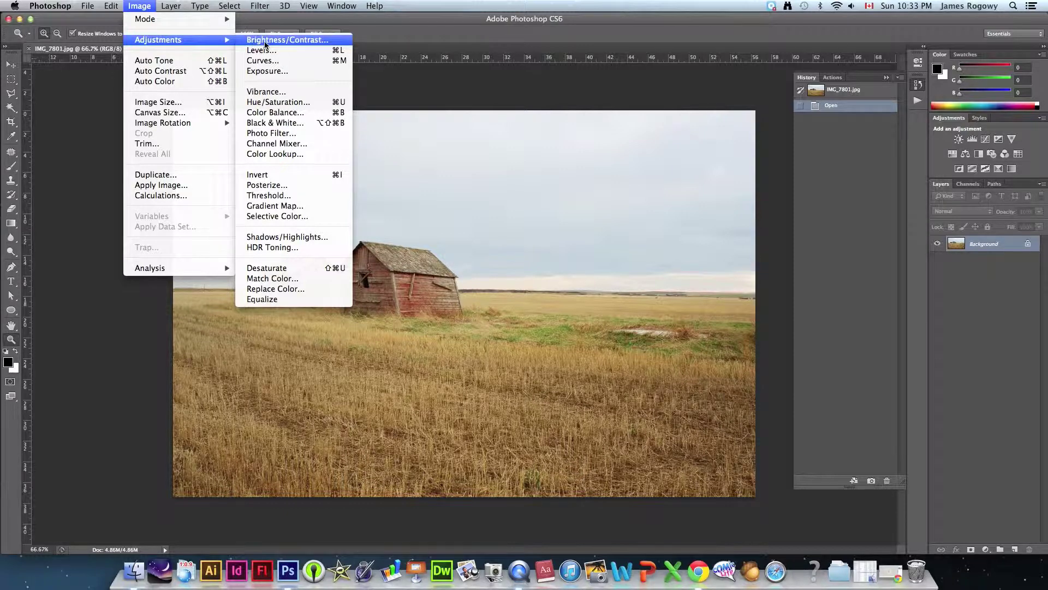
pyautogui.click(266, 41)
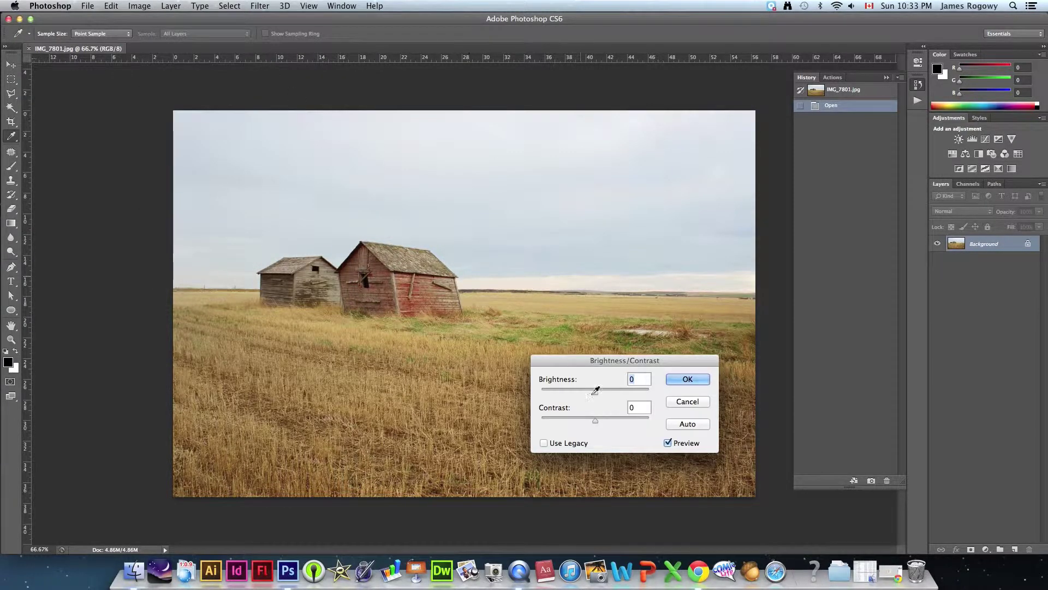
pyautogui.moveTo(595, 418); pyautogui.dragTo(592, 392)
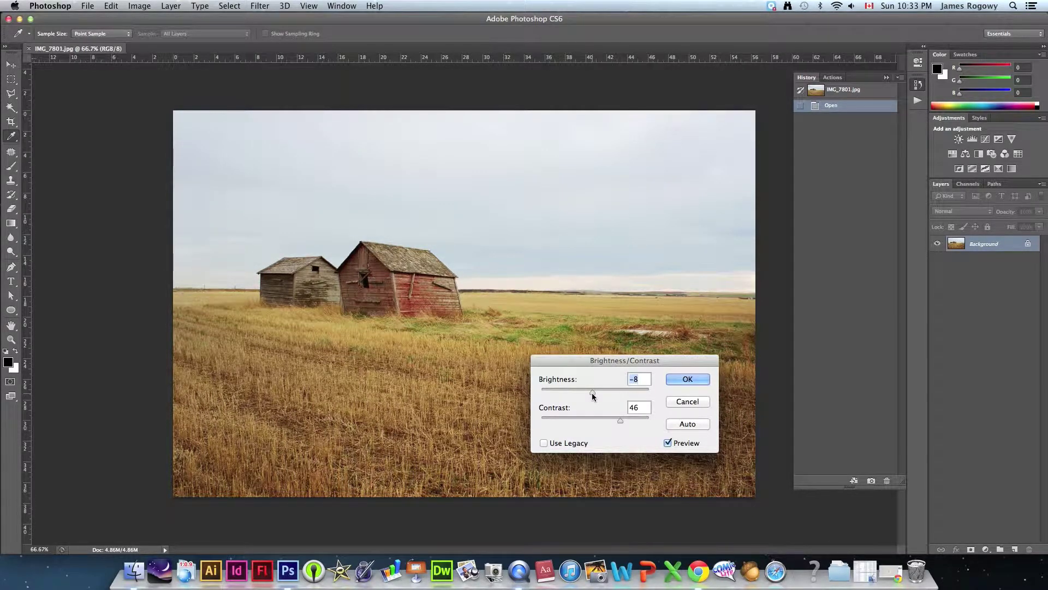
pyautogui.press('Return')
pyautogui.press('z')
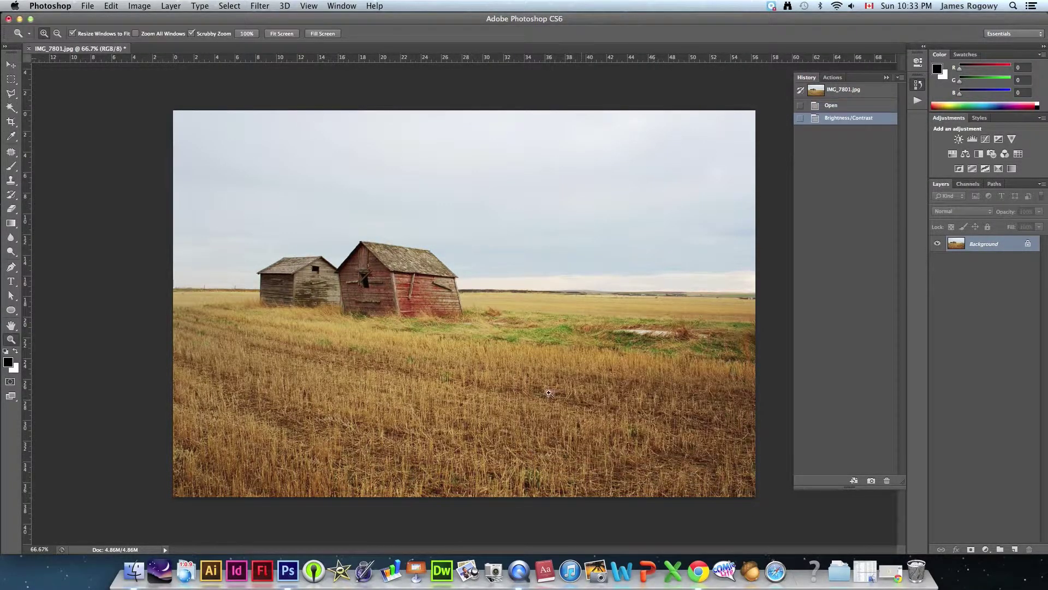
# Compare the photo before and after the Brightness/Contrast adjustment using its history states, and fit the image to the window.
pyautogui.click(847, 107)
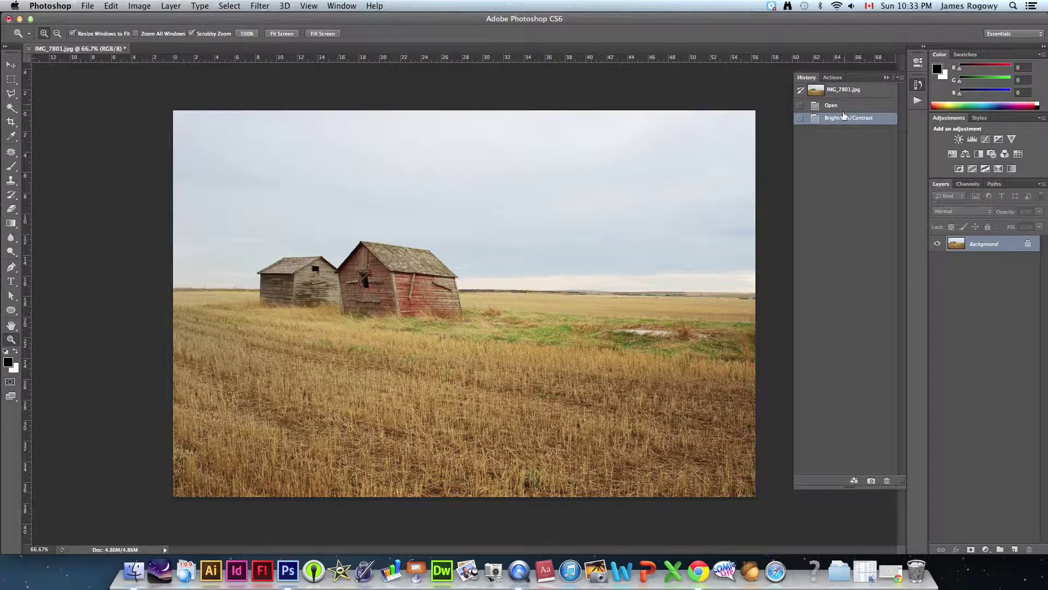
pyautogui.click(845, 119)
pyautogui.click(841, 106)
pyautogui.click(835, 118)
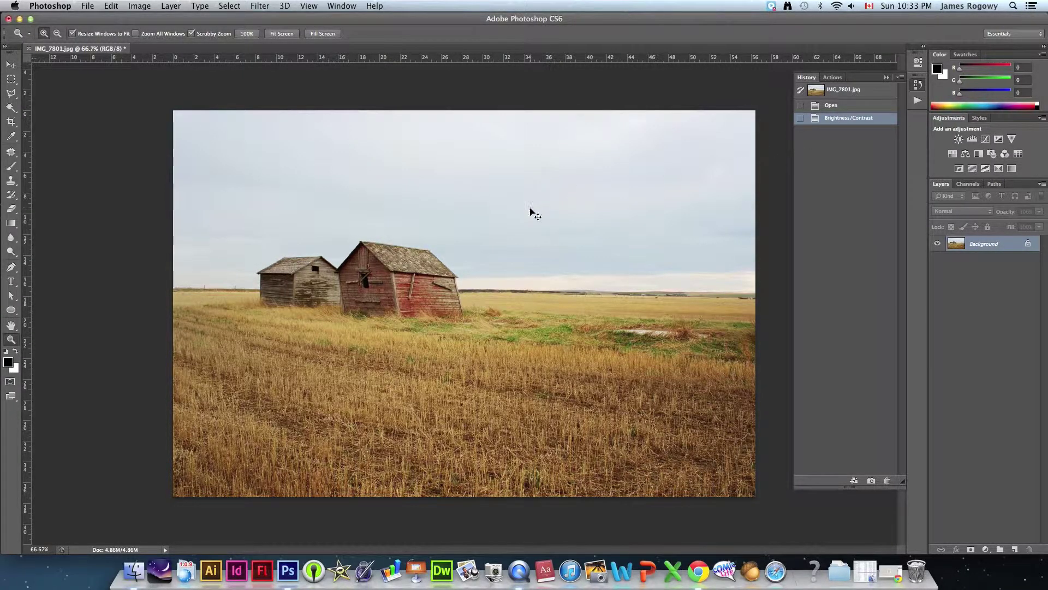
pyautogui.press('super+0')
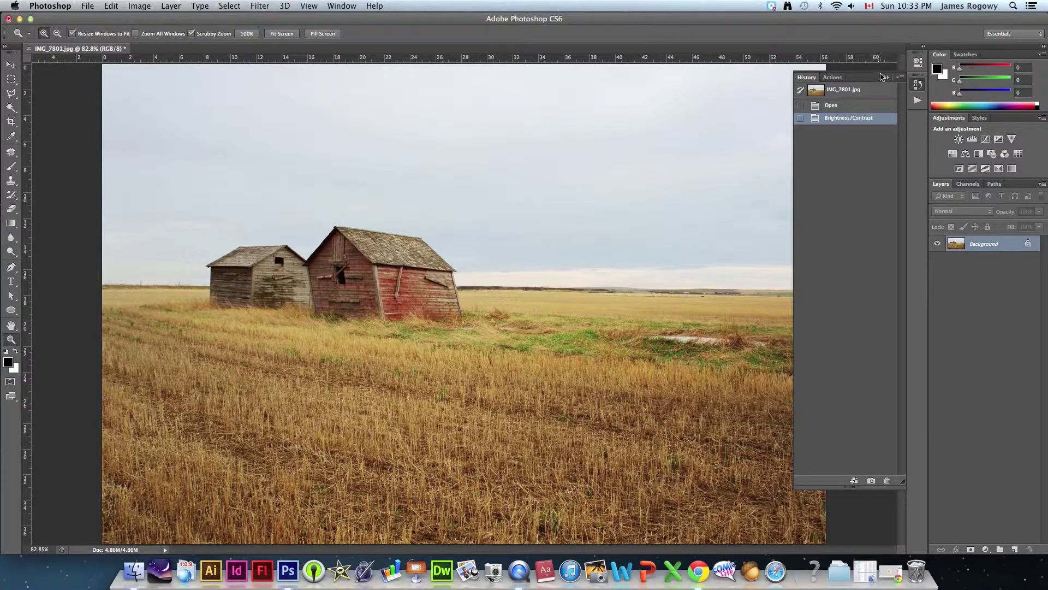
pyautogui.click(882, 77)
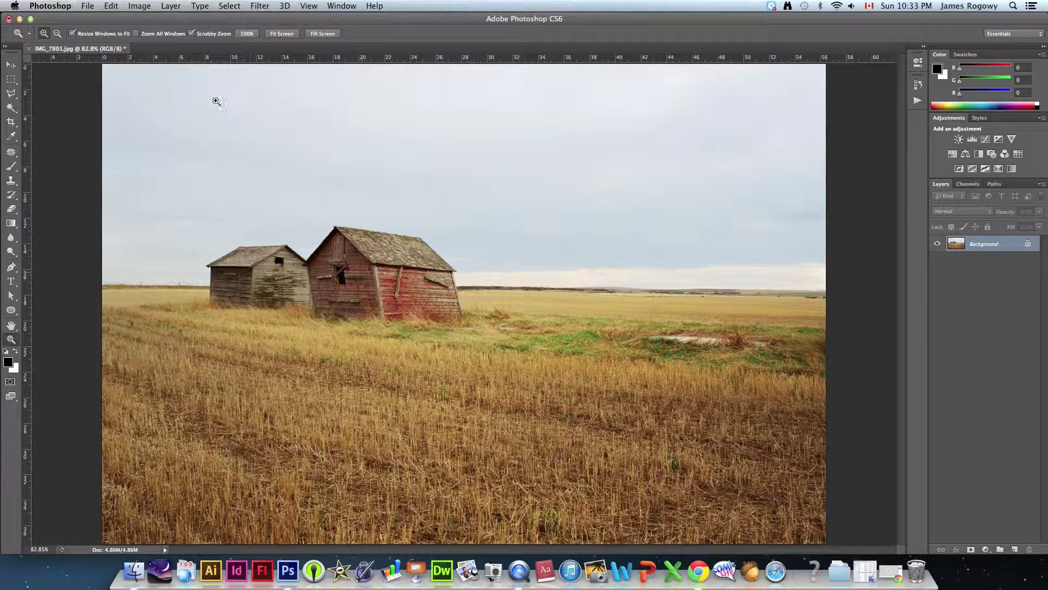
# Start a Selective Color adjustment and, for the Reds, set cyan to -47% and black to +11%, and raise magenta and yellow.
pyautogui.click(139, 6)
pyautogui.moveTo(144, 41)
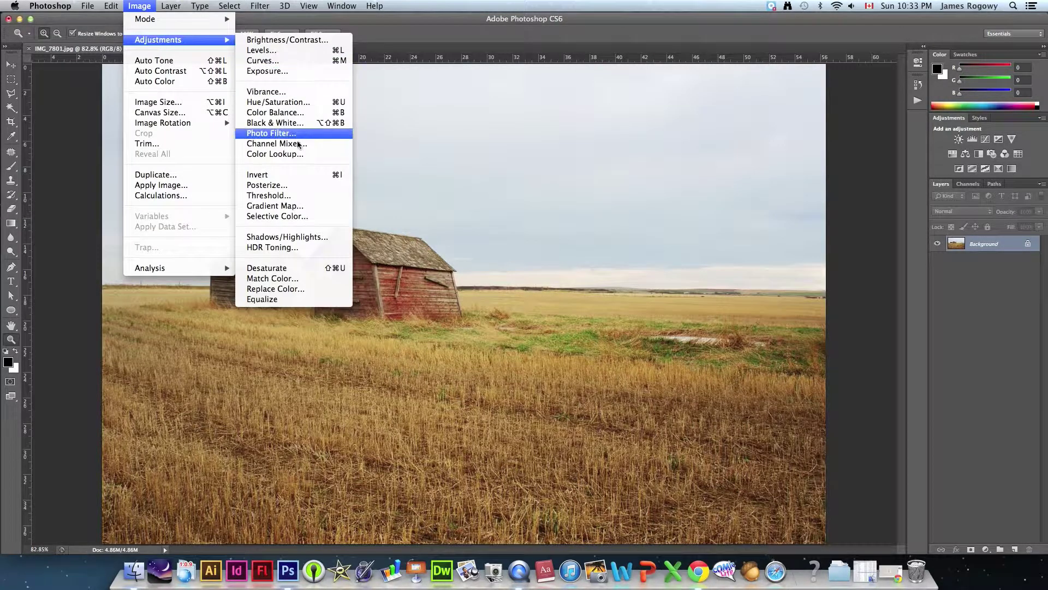
pyautogui.click(281, 217)
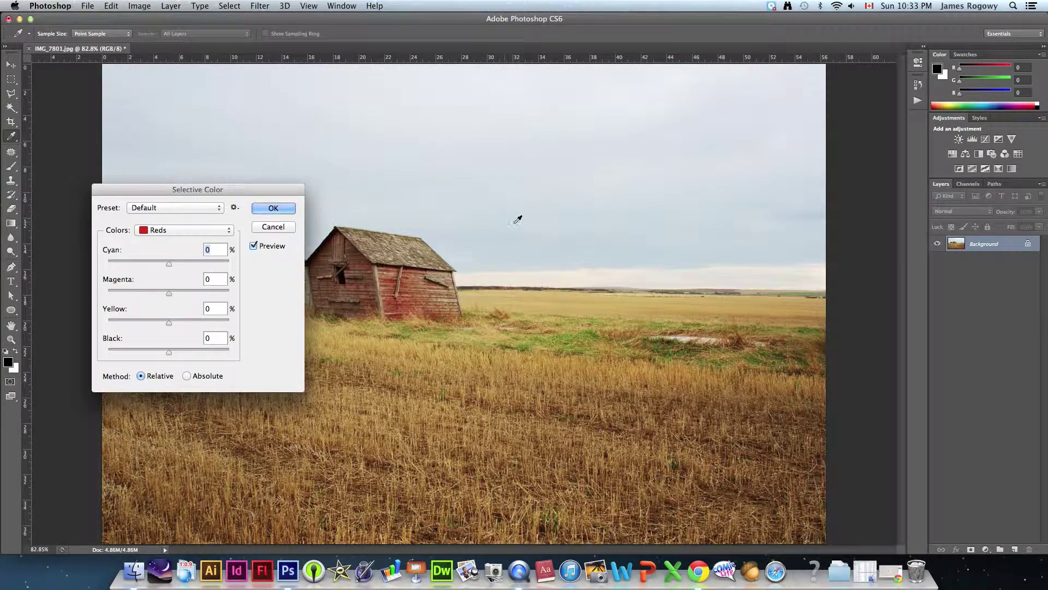
pyautogui.moveTo(187, 190); pyautogui.dragTo(669, 47)
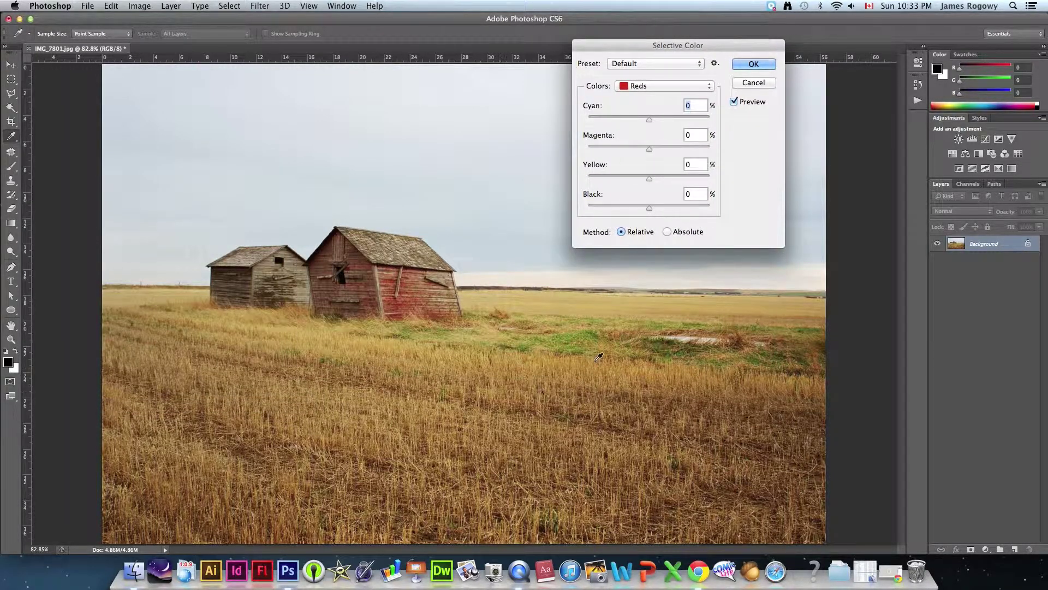
pyautogui.moveTo(649, 120); pyautogui.dragTo(669, 147)
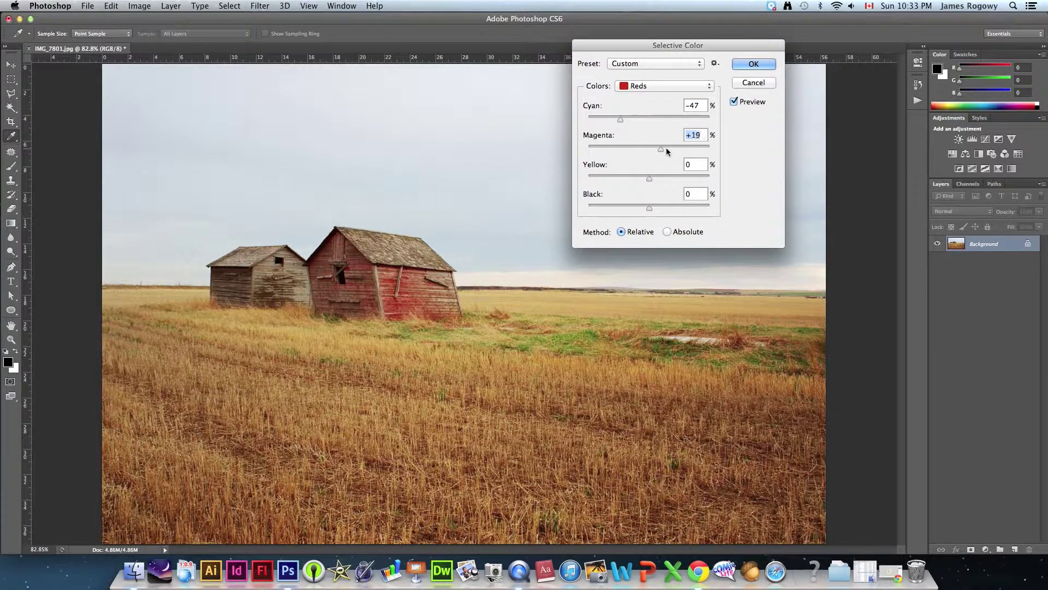
pyautogui.moveTo(649, 178); pyautogui.dragTo(656, 210)
# In Selective Color, set the Yellows' yellow to +6% and black to +3%, and the Greens' yellow to +45%.
pyautogui.click(638, 87)
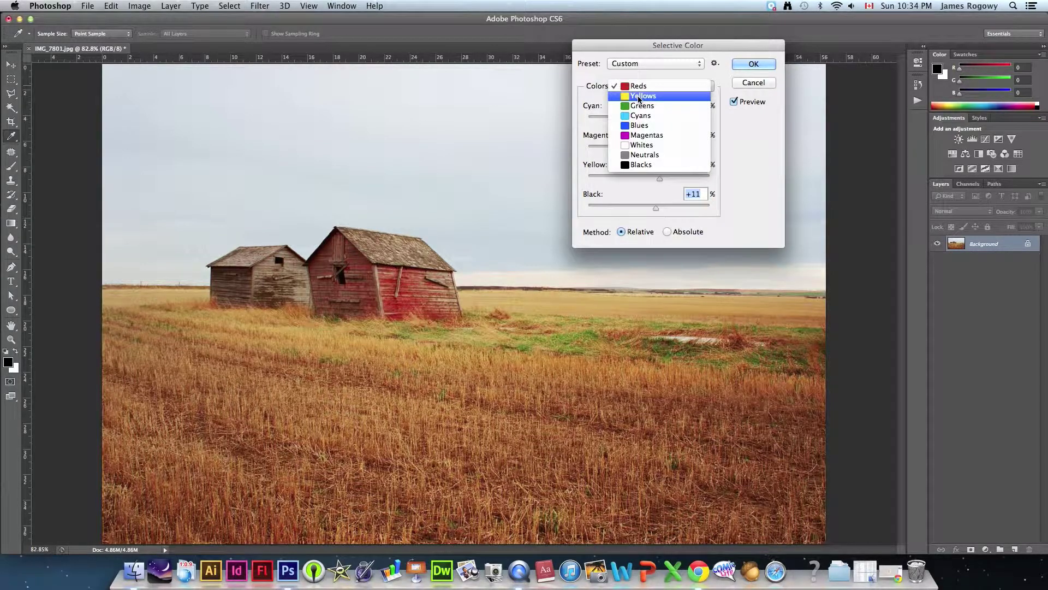
pyautogui.click(639, 97)
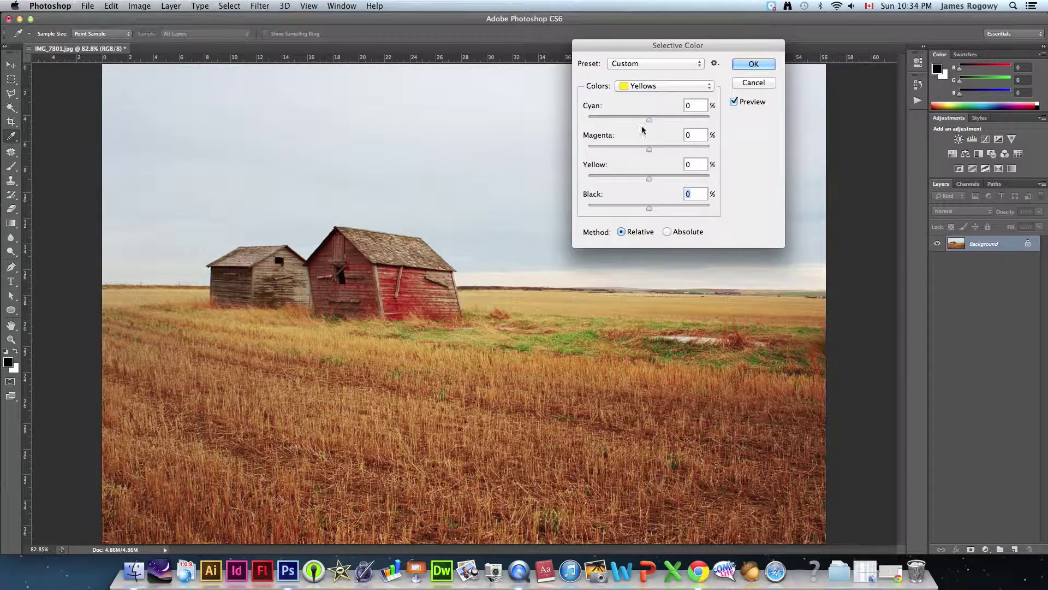
pyautogui.moveTo(650, 119); pyautogui.dragTo(649, 211)
pyautogui.click(636, 86)
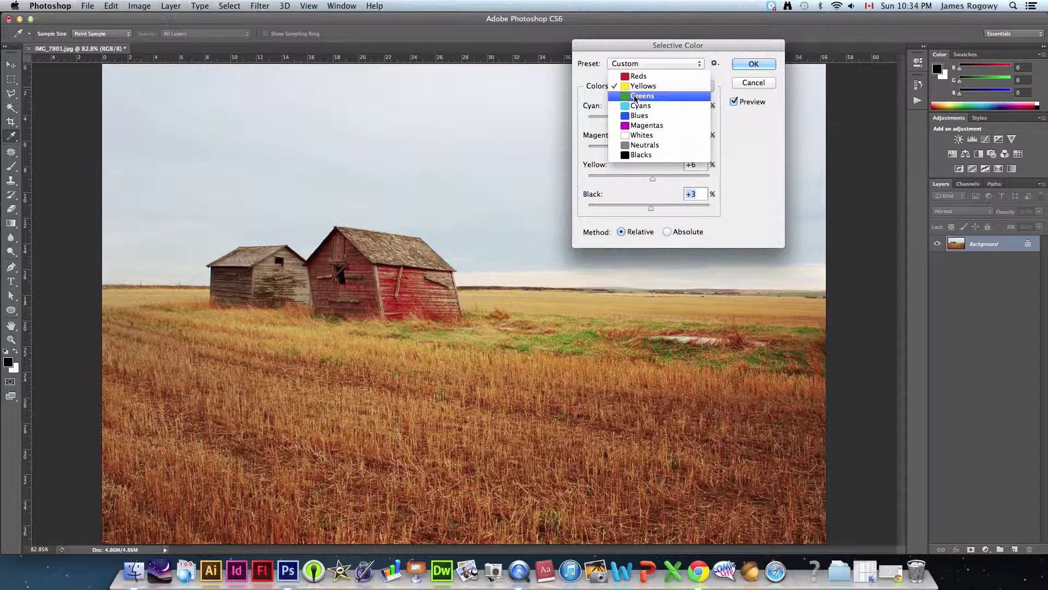
pyautogui.click(639, 95)
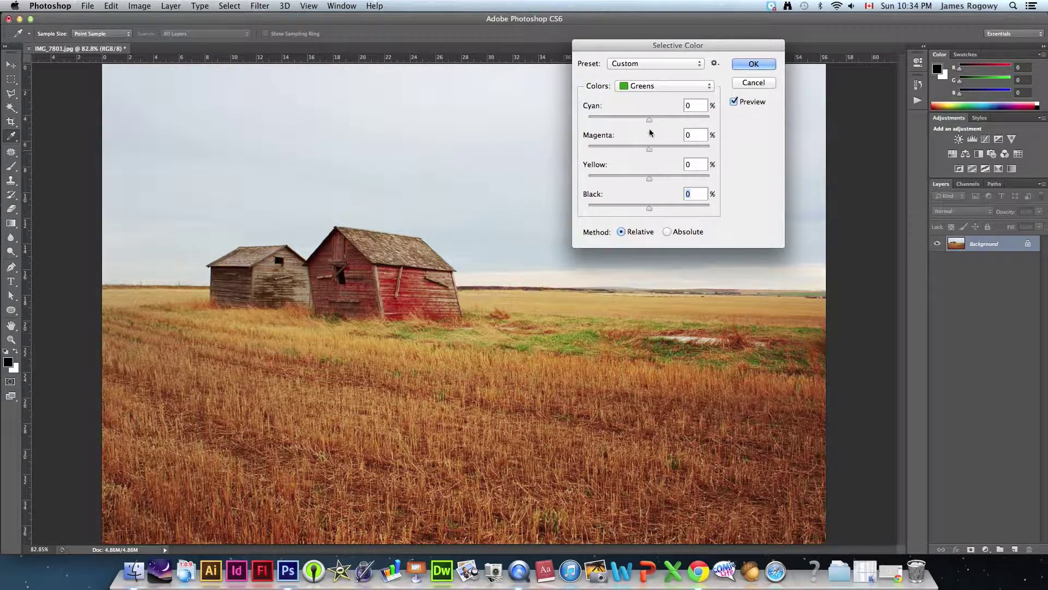
pyautogui.moveTo(651, 121); pyautogui.dragTo(677, 181)
# Set the Cyans in Selective Color to cyan +83%, magenta +44%, yellow +26% and black +100%, keeping the dialog clear of the photo.
pyautogui.click(655, 86)
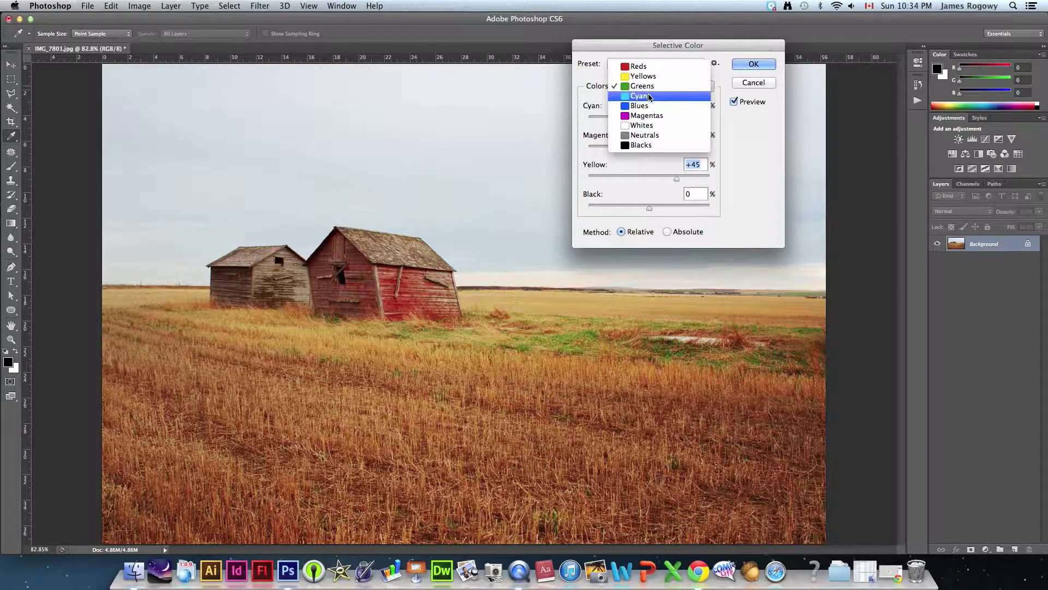
pyautogui.click(650, 96)
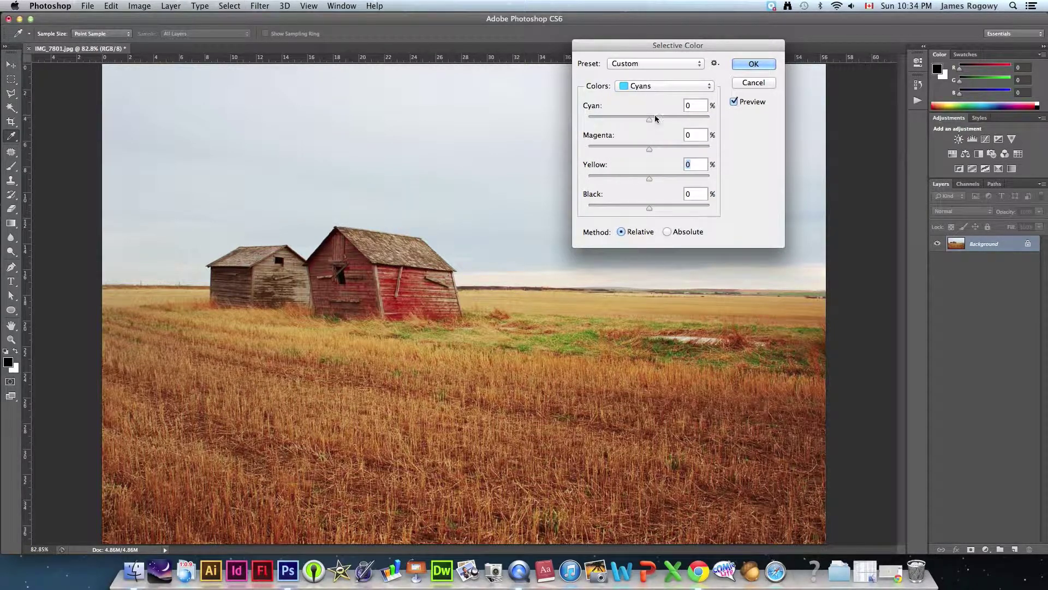
pyautogui.moveTo(651, 123); pyautogui.dragTo(699, 121)
pyautogui.moveTo(649, 149); pyautogui.dragTo(726, 209)
pyautogui.moveTo(656, 47); pyautogui.dragTo(912, 184)
pyautogui.moveTo(966, 343); pyautogui.dragTo(1004, 355)
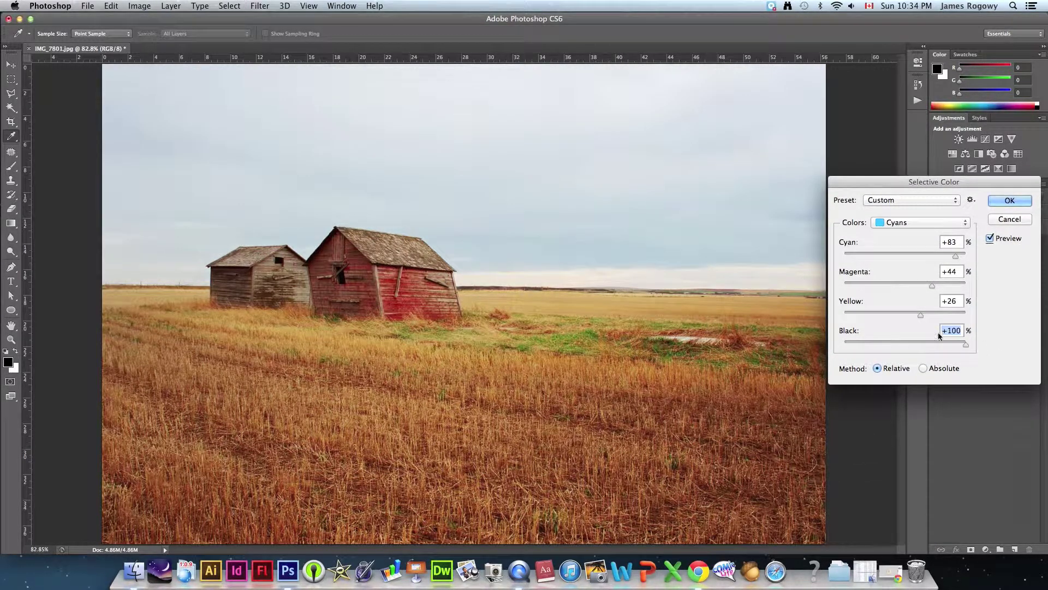
# Set the Blues in Selective Color to cyan +87%, magenta +8%, yellow -15% and black +78%.
pyautogui.click(900, 223)
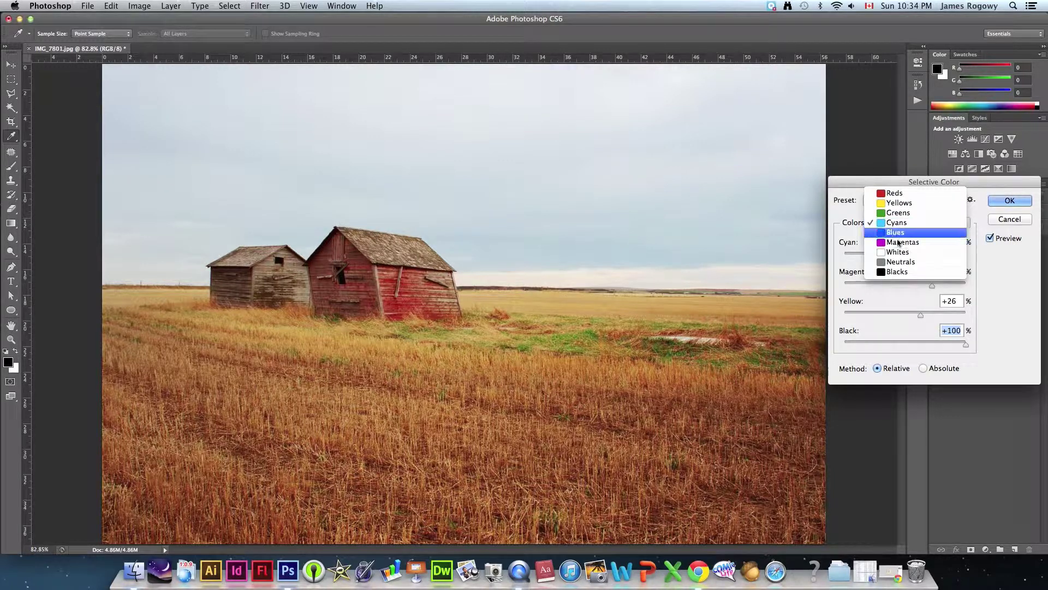
pyautogui.click(898, 233)
pyautogui.moveTo(905, 254); pyautogui.dragTo(958, 256)
pyautogui.moveTo(905, 285); pyautogui.dragTo(953, 343)
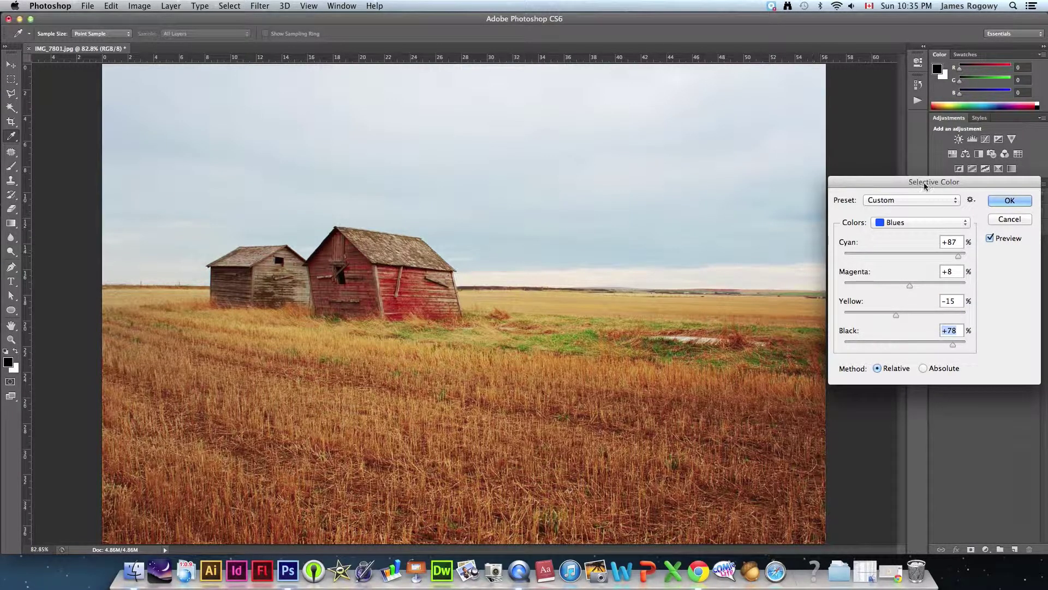
# Adjust the Whites in Selective Color to give the sky a bluer tint, and apply the adjustment.
pyautogui.click(909, 221)
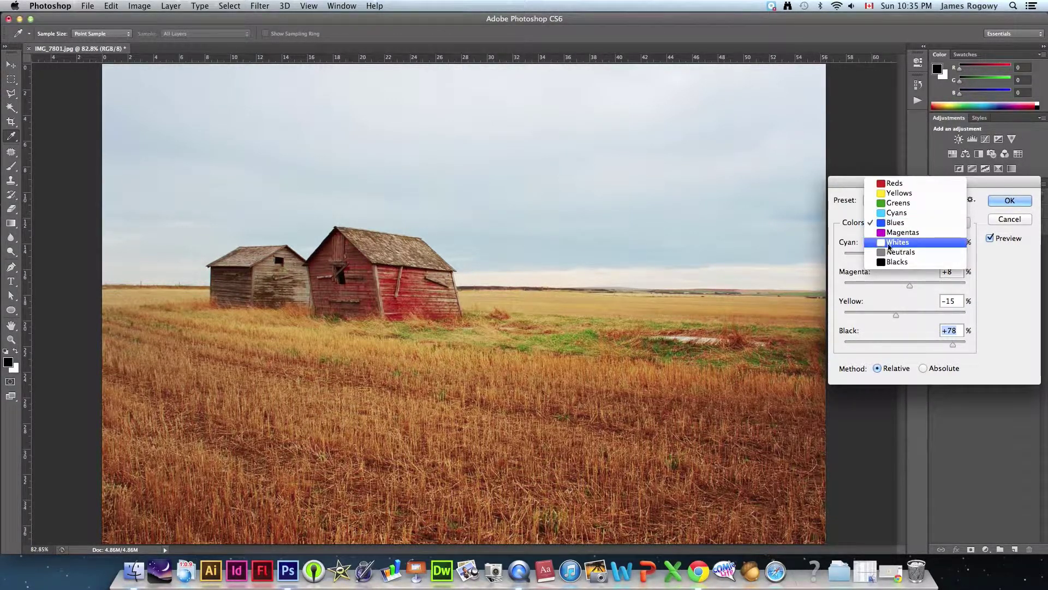
pyautogui.click(894, 247)
pyautogui.moveTo(905, 255); pyautogui.dragTo(921, 347)
pyautogui.click(1008, 200)
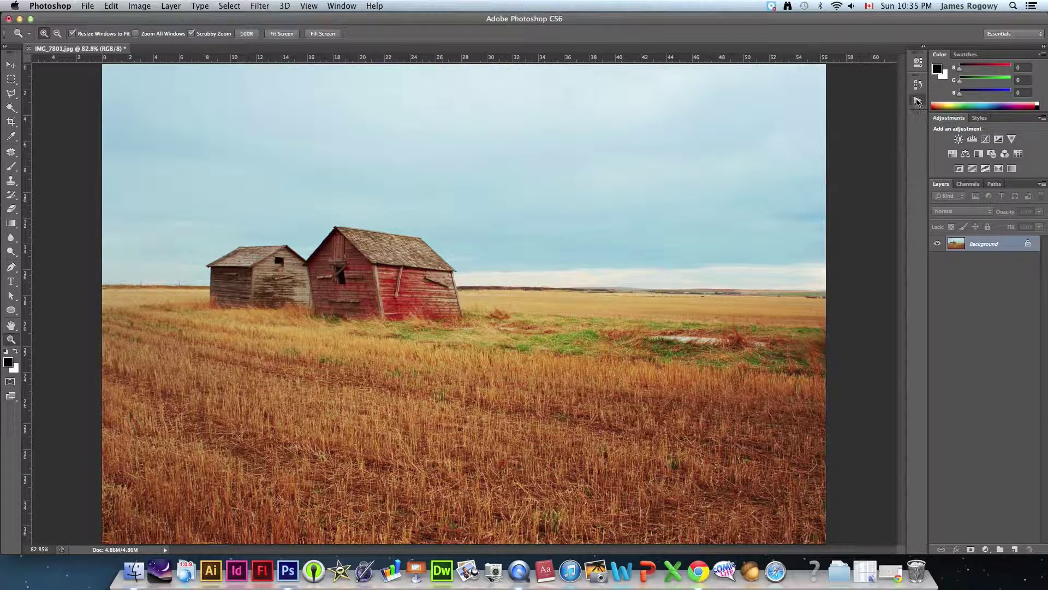
# Compare the photo with its original and Brightness/Contrast history states, returning to the Selective Color state.
pyautogui.click(918, 101)
pyautogui.click(914, 101)
pyautogui.click(918, 84)
pyautogui.click(853, 120)
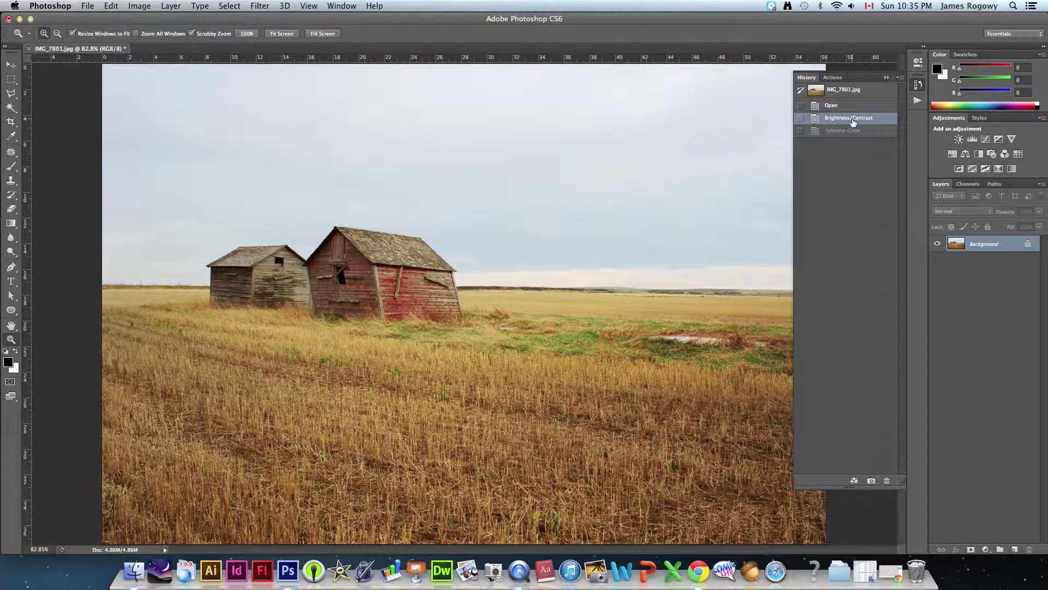
pyautogui.click(850, 132)
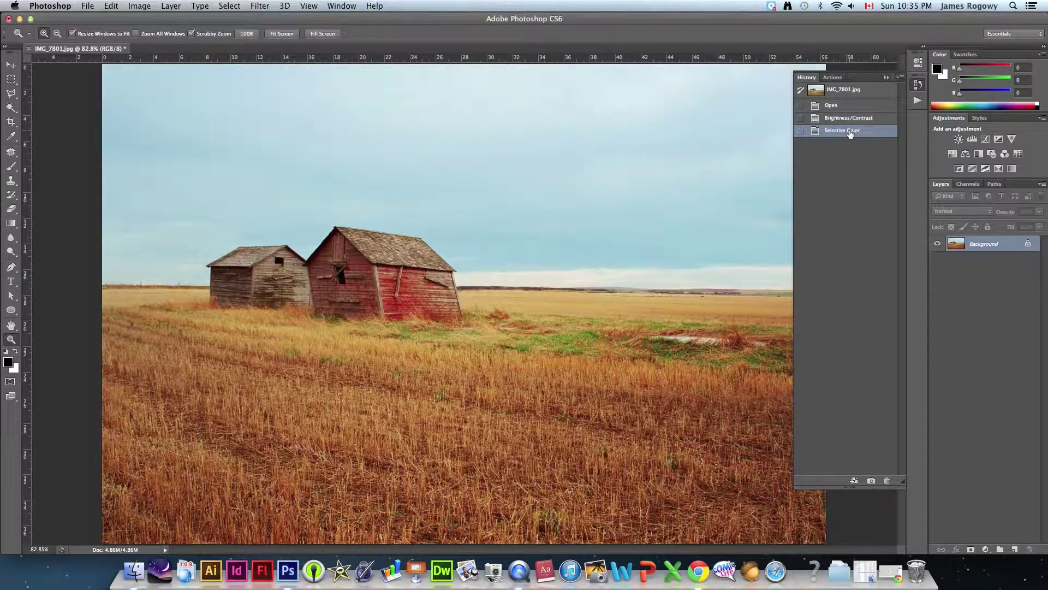
pyautogui.click(846, 96)
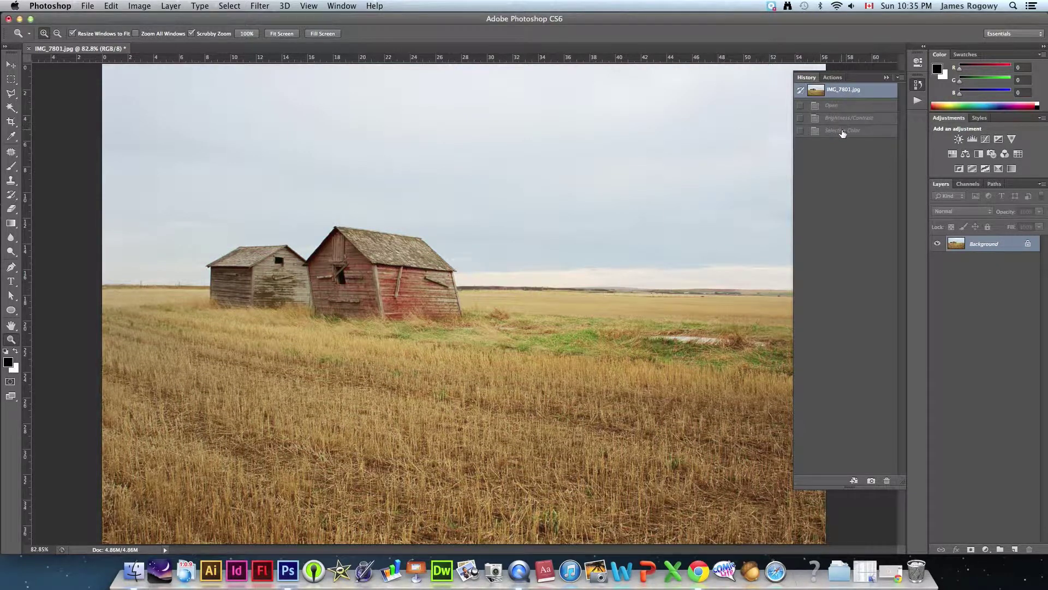
pyautogui.click(843, 132)
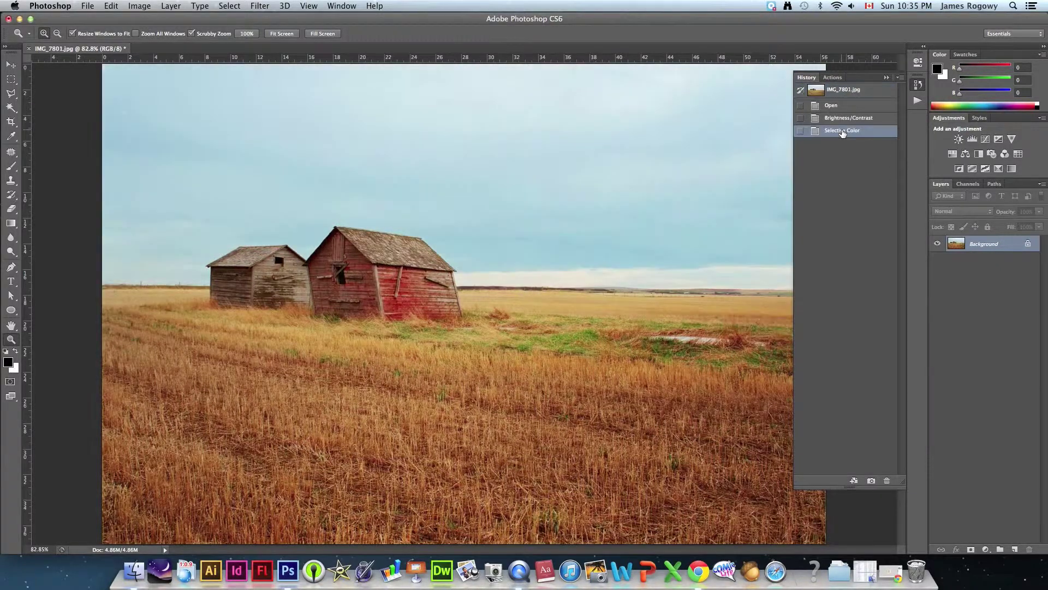
pyautogui.click(886, 78)
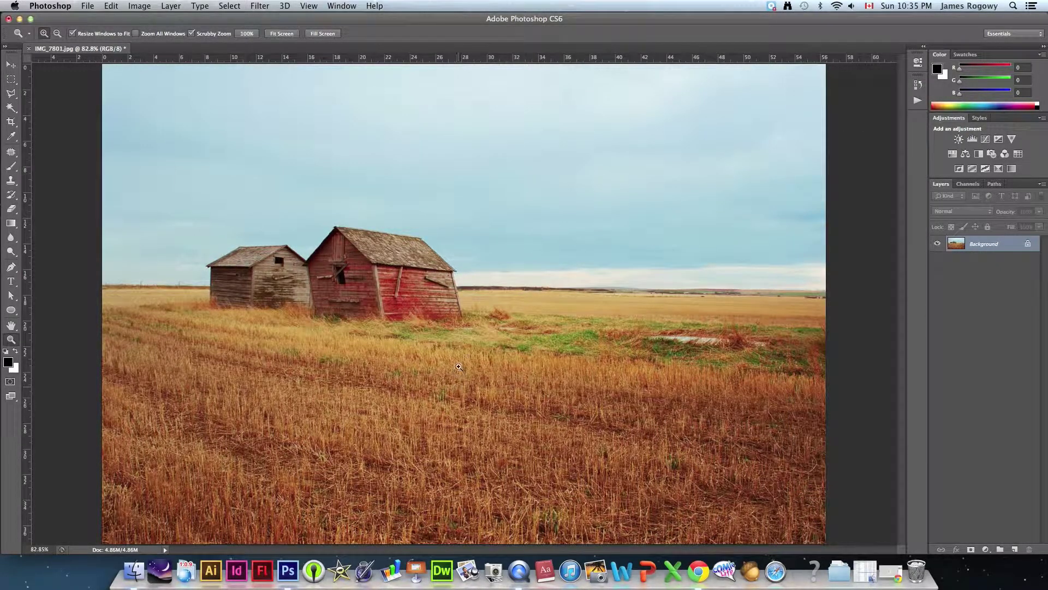
# Sharpen the photo with Unsharp Mask at an amount of 88% and a radius of 1.7 pixels.
pyautogui.click(260, 6)
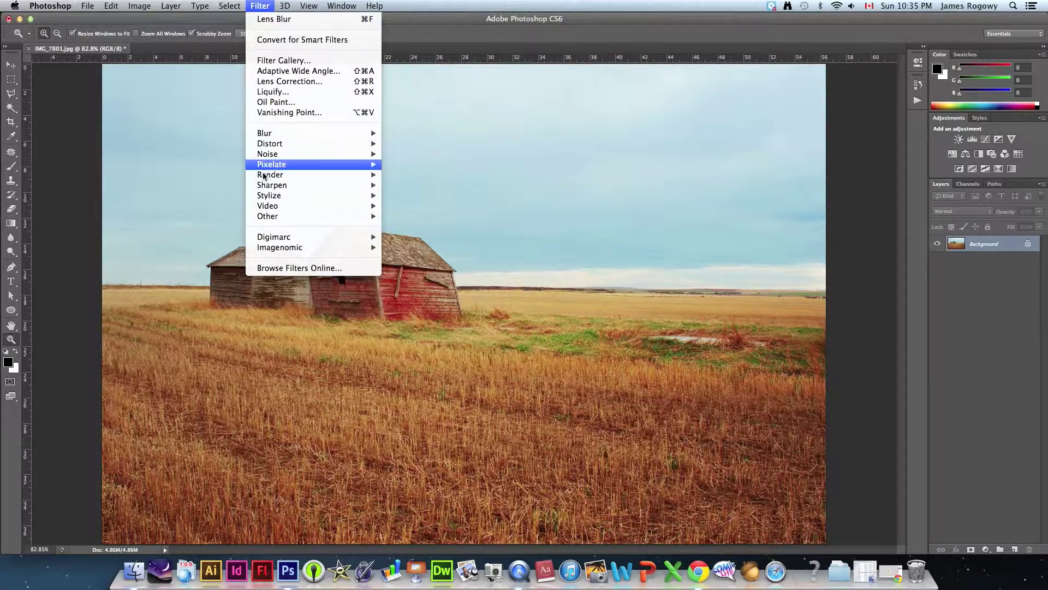
pyautogui.moveTo(336, 187)
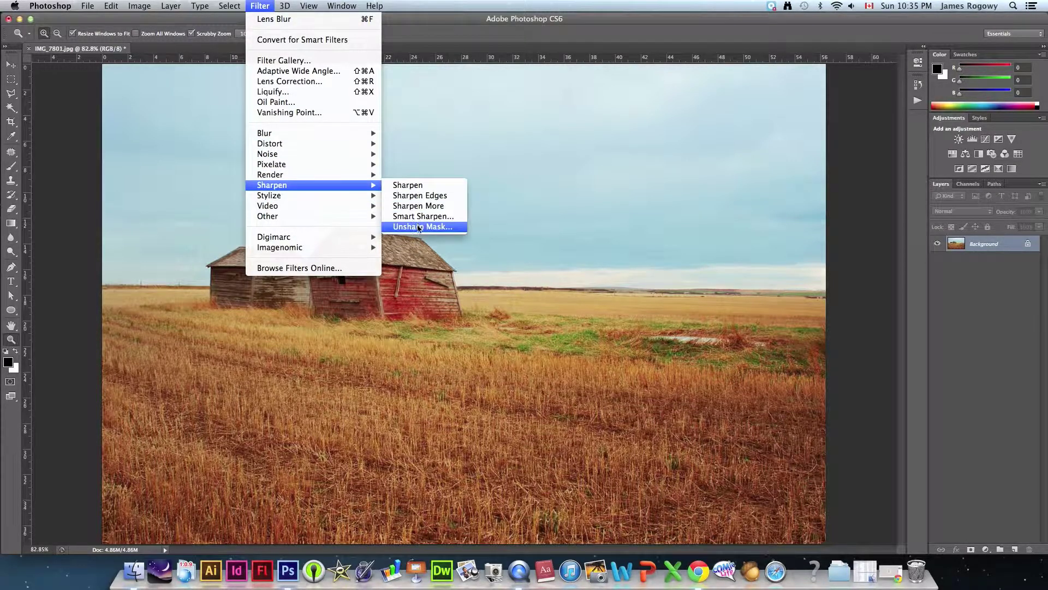
pyautogui.click(420, 227)
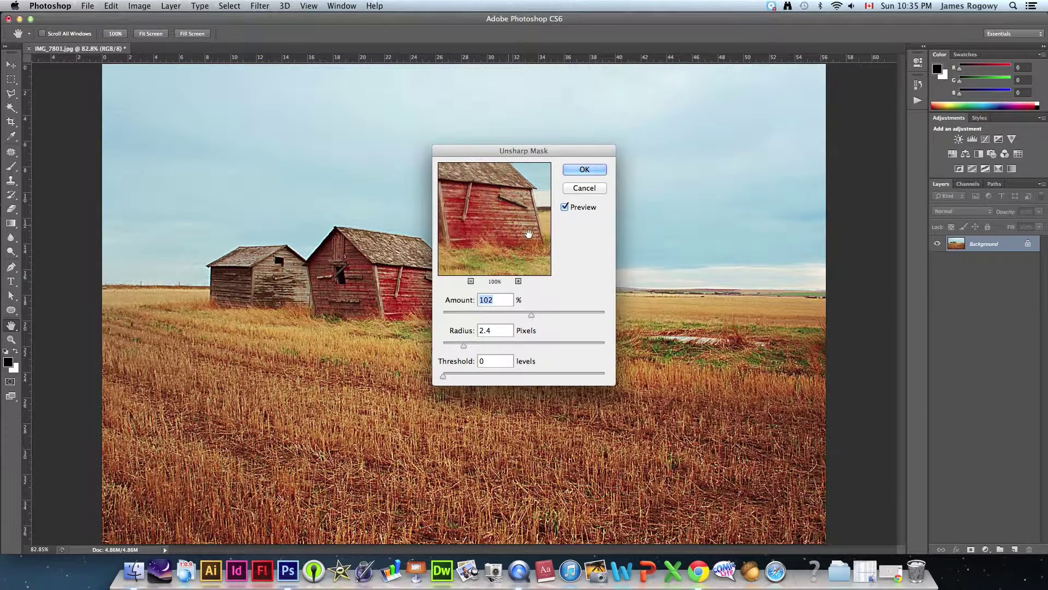
pyautogui.moveTo(532, 321); pyautogui.dragTo(512, 315)
pyautogui.moveTo(468, 203); pyautogui.dragTo(502, 265)
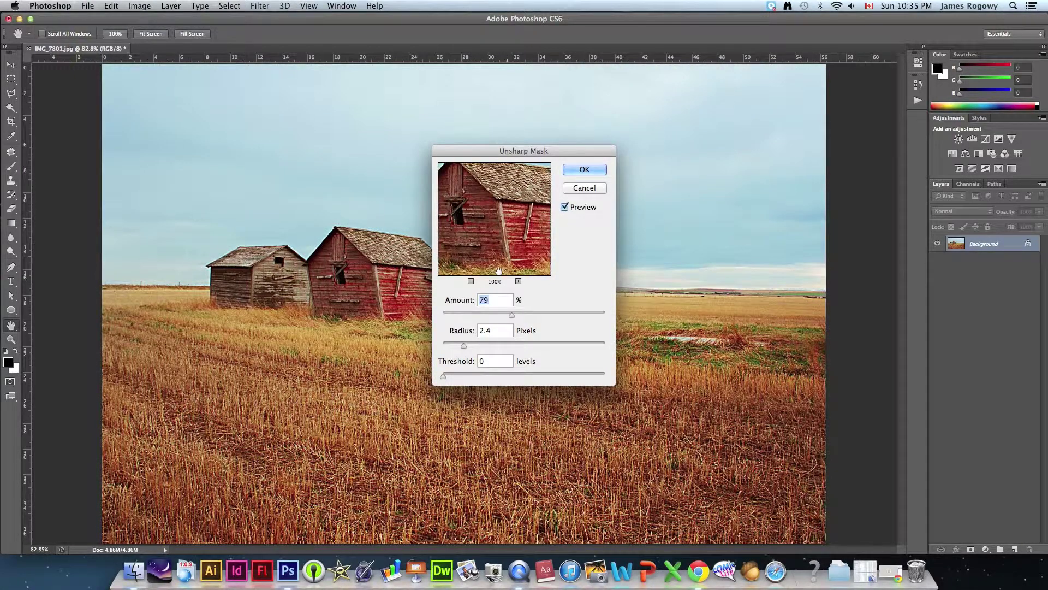
pyautogui.click(458, 346)
pyautogui.moveTo(480, 223); pyautogui.dragTo(496, 240)
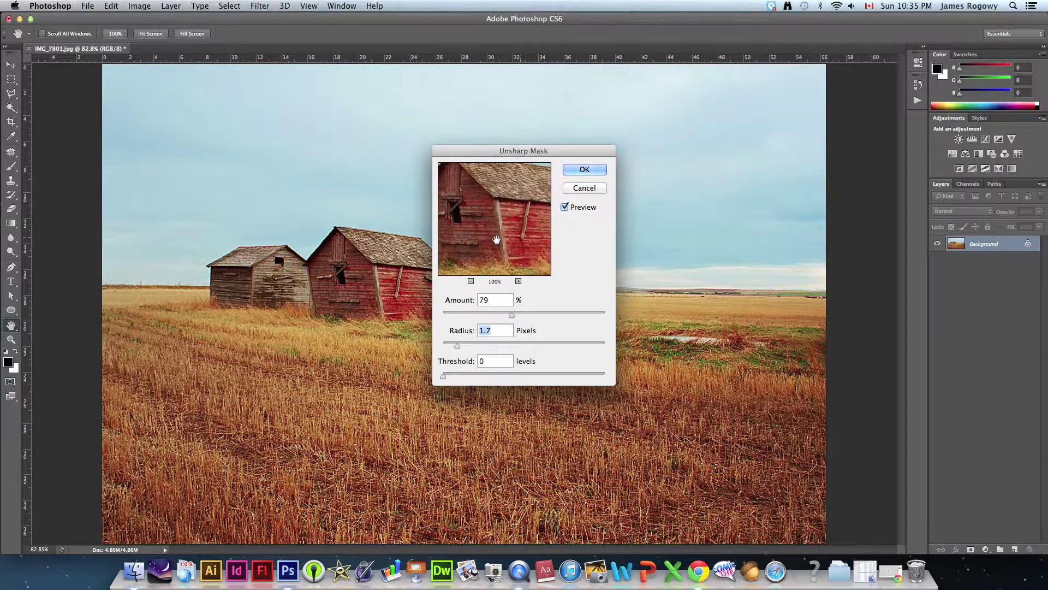
pyautogui.moveTo(511, 316); pyautogui.dragTo(521, 319)
pyautogui.moveTo(491, 222)
pyautogui.mouseDown()
pyautogui.moveTo(510, 248)
pyautogui.moveTo(497, 208)
pyautogui.mouseUp()
pyautogui.moveTo(510, 245); pyautogui.dragTo(533, 233)
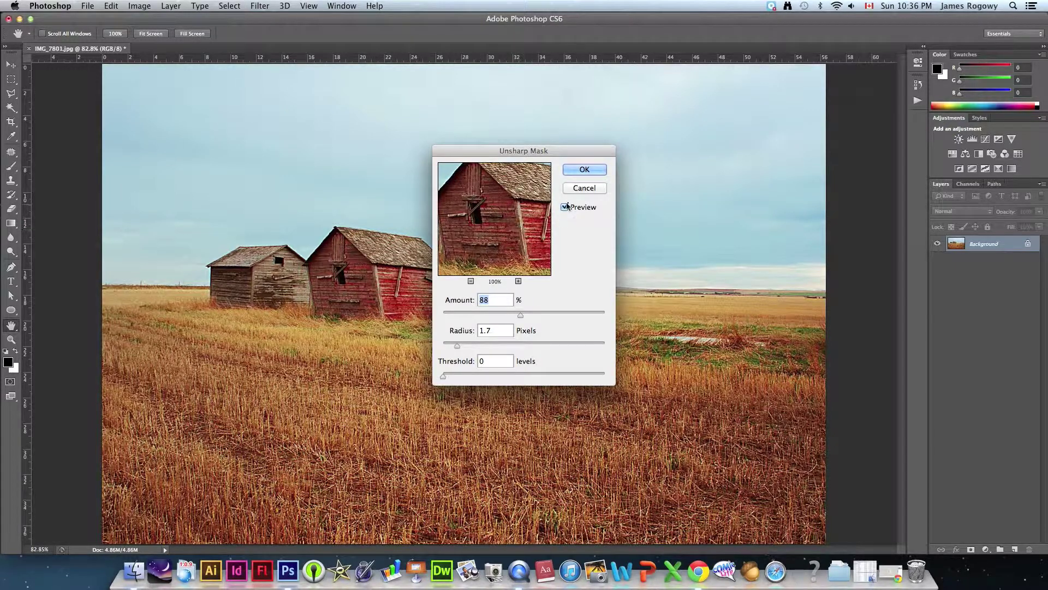
pyautogui.click(585, 171)
pyautogui.press('z')
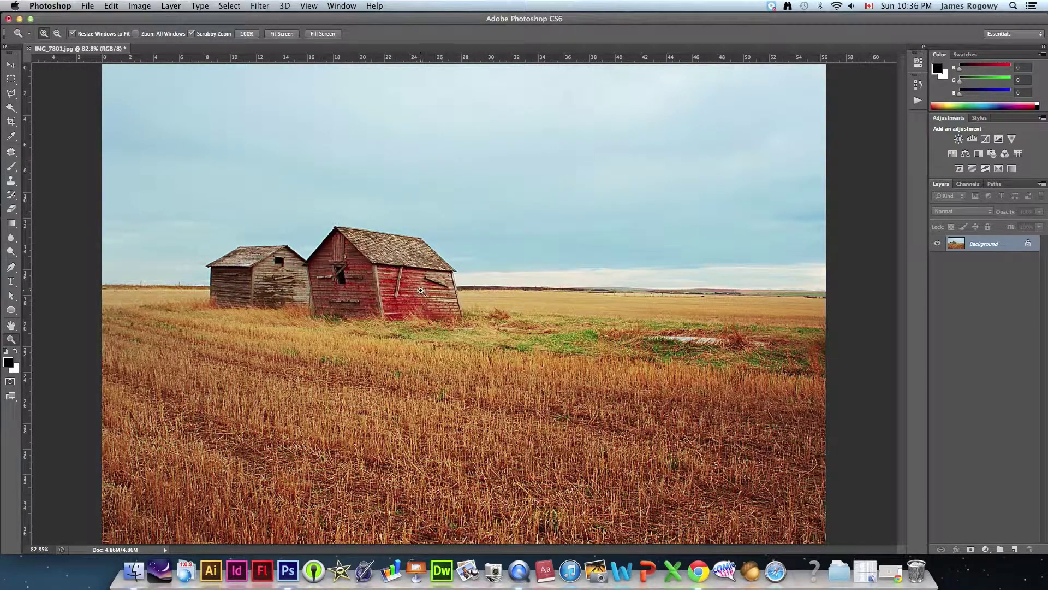
# Compare the photo with its original history state, return to the Unsharp Mask state, and inspect the sharpened barn at different magnifications.
pyautogui.click(917, 84)
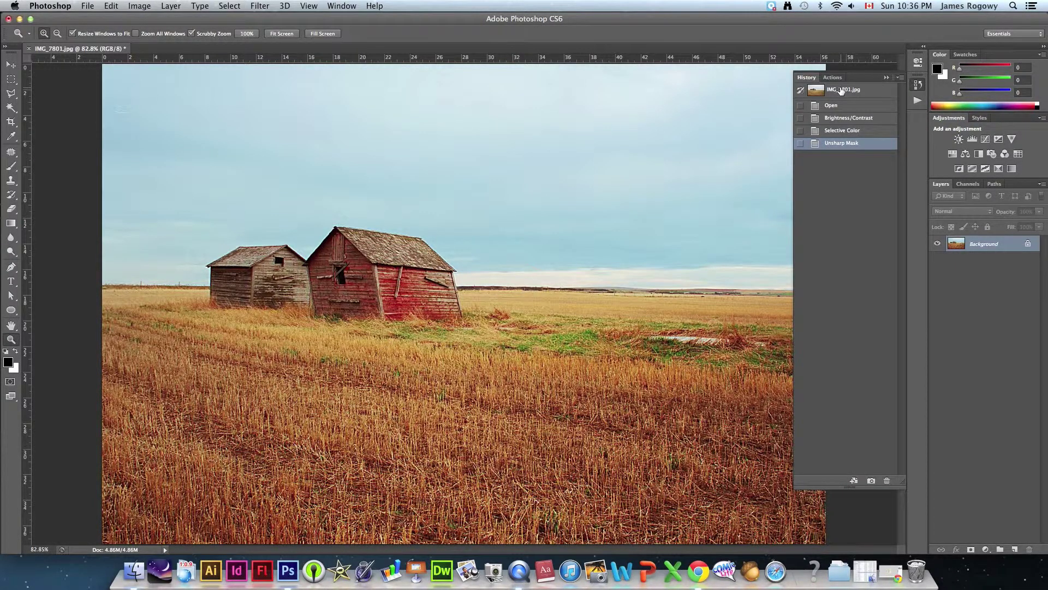
pyautogui.click(841, 90)
pyautogui.click(833, 144)
pyautogui.click(886, 77)
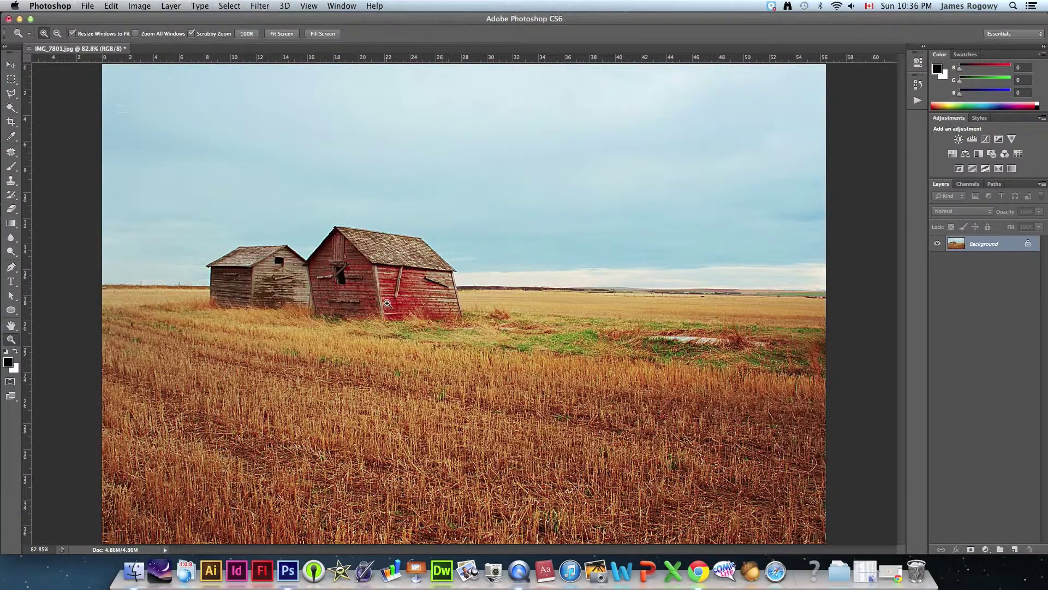
pyautogui.click(387, 303)
pyautogui.click(387, 303)
pyautogui.click(387, 304)
pyautogui.keyDown('alt'); pyautogui.click(387, 304); pyautogui.keyUp('alt')
pyautogui.keyDown('alt'); pyautogui.click(425, 303); pyautogui.keyUp('alt')
pyautogui.keyDown('alt'); pyautogui.click(470, 304); pyautogui.keyUp('alt')
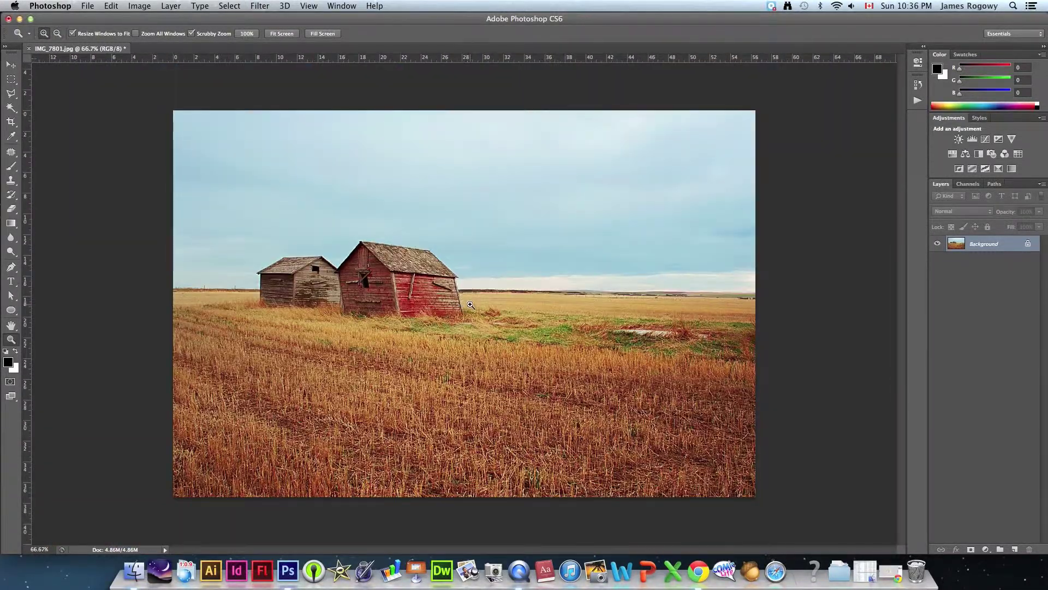
pyautogui.press('super+0')
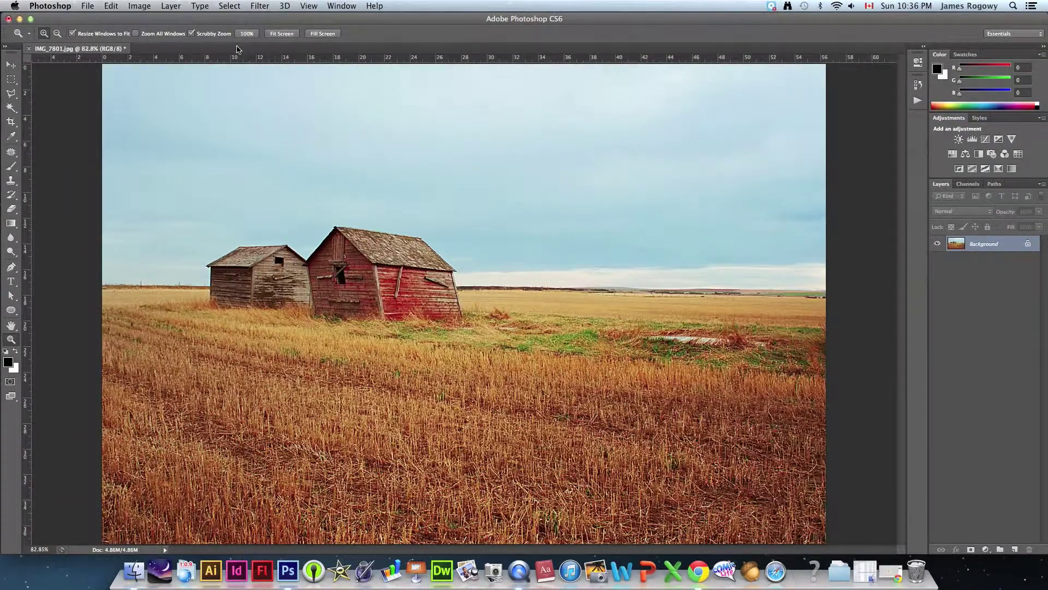
# Lower the photo's overall saturation slightly with Hue/Saturation and apply the adjustment.
pyautogui.click(126, 6)
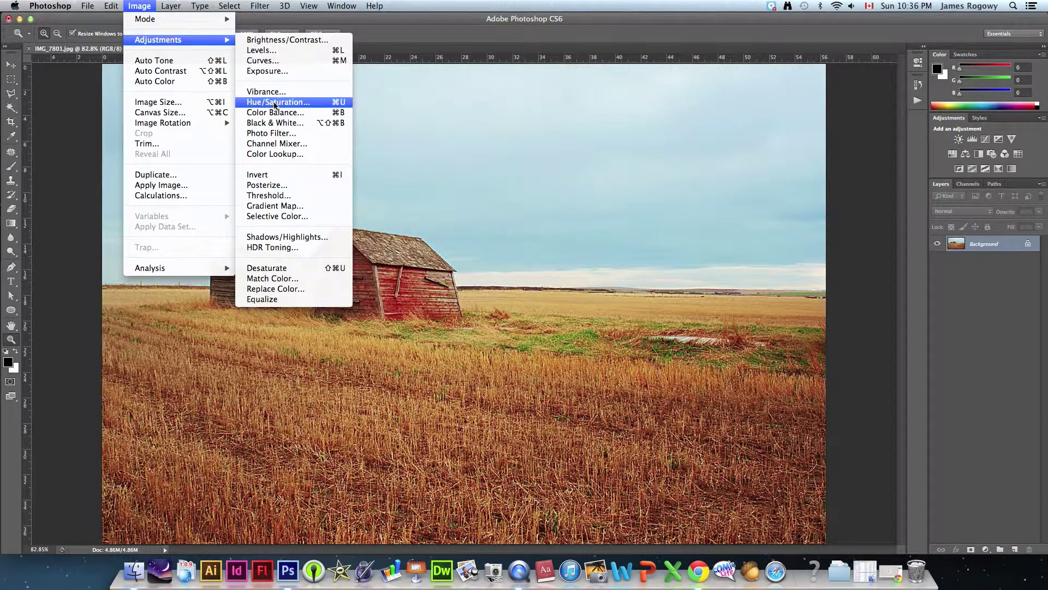
pyautogui.click(395, 211)
pyautogui.press('super+u')
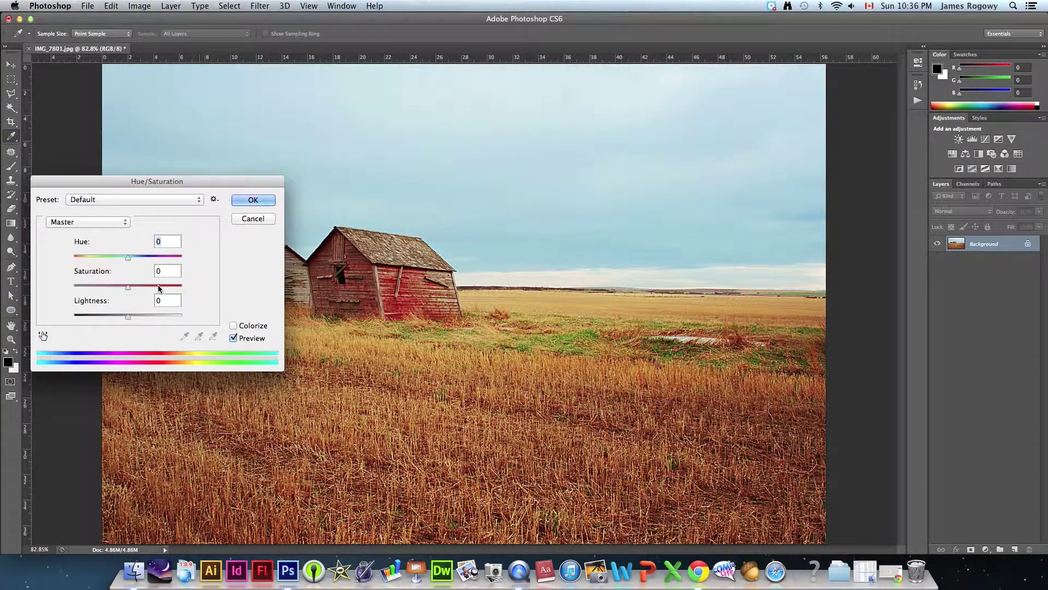
pyautogui.moveTo(128, 291); pyautogui.dragTo(121, 291)
pyautogui.moveTo(120, 291); pyautogui.dragTo(124, 291)
pyautogui.moveTo(124, 291); pyautogui.dragTo(126, 291)
pyautogui.click(251, 202)
pyautogui.press('z')
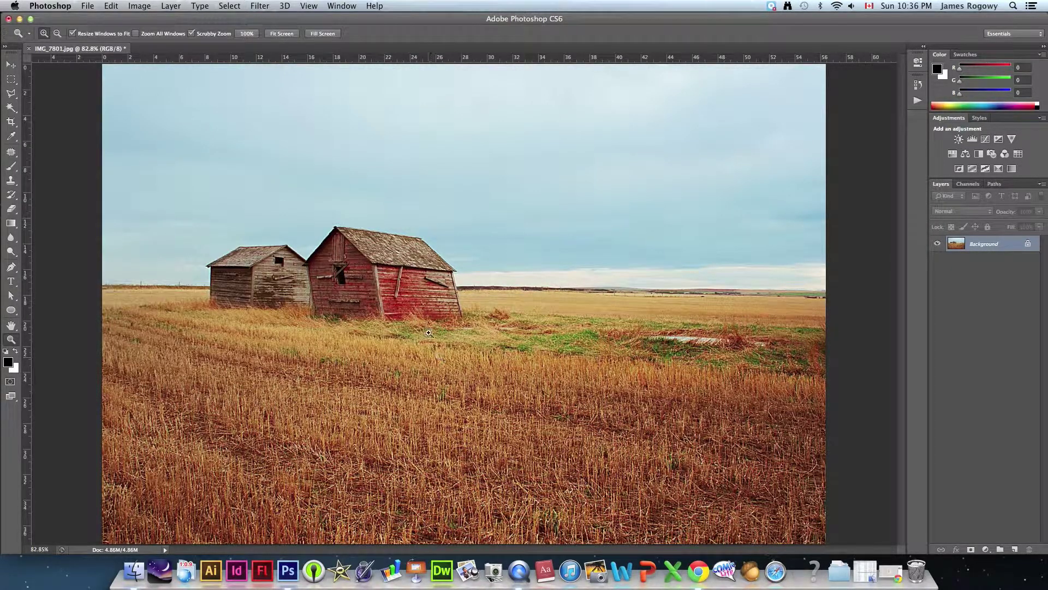
# Move the Photoshop window aside to reach the WED TUTORIAL folder in Finder and preview moon.jpg.
pyautogui.keyDown('alt'); pyautogui.click(490, 325); pyautogui.keyUp('alt')
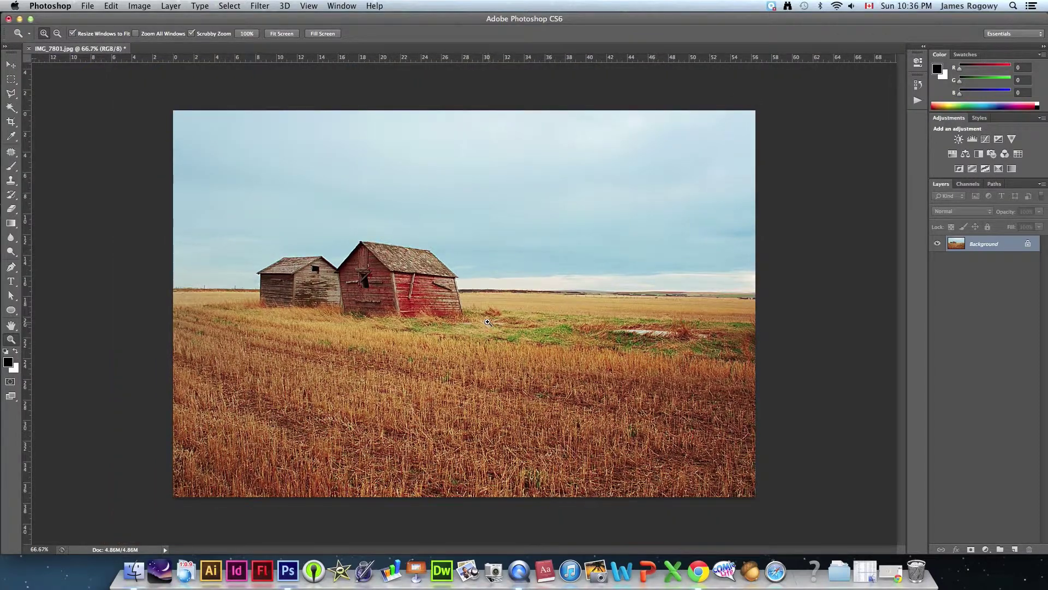
pyautogui.click(488, 322)
pyautogui.keyDown('alt'); pyautogui.click(488, 316); pyautogui.keyUp('alt')
pyautogui.moveTo(345, 26); pyautogui.dragTo(177, 300)
pyautogui.click(552, 142)
pyautogui.click(543, 76)
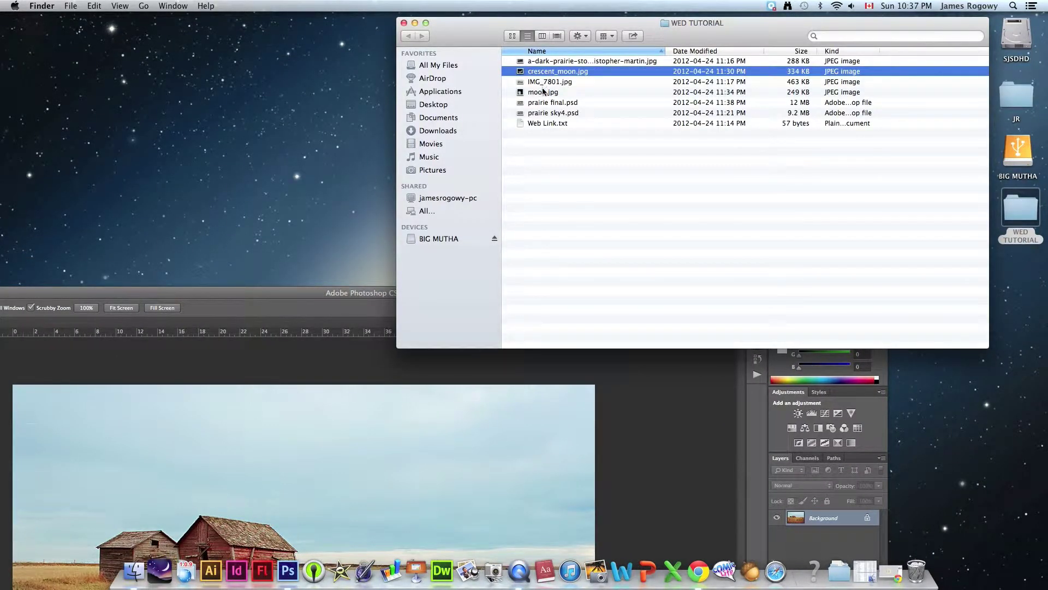
pyautogui.click(544, 92)
pyautogui.press('space')
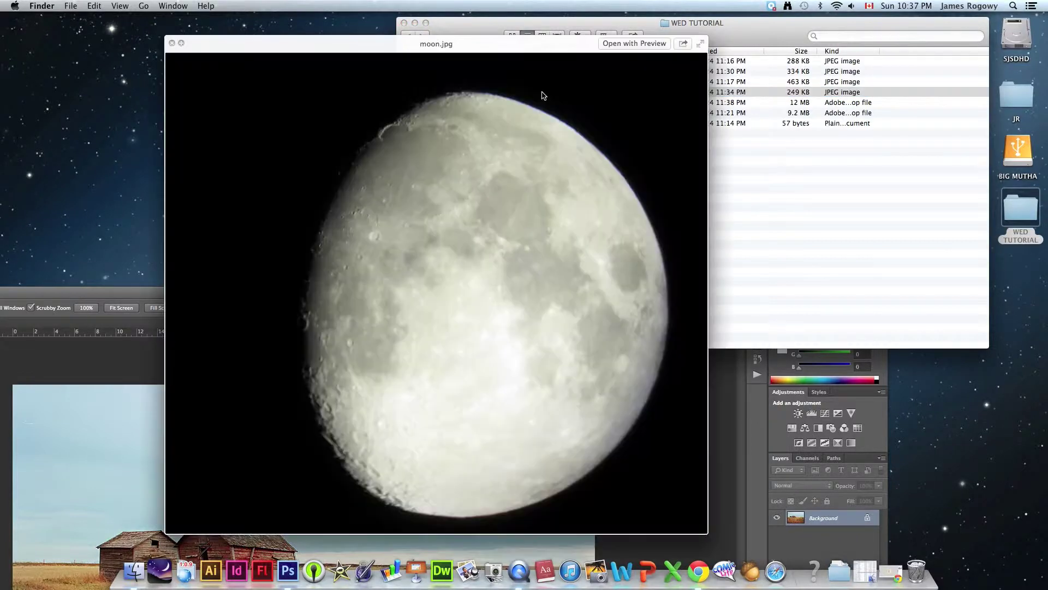
pyautogui.press('space')
# Open moon.jpg in Photoshop, restore the window's place, and copy the moon picture into IMG_7801.jpg as a new layer.
pyautogui.moveTo(397, 489); pyautogui.dragTo(288, 570)
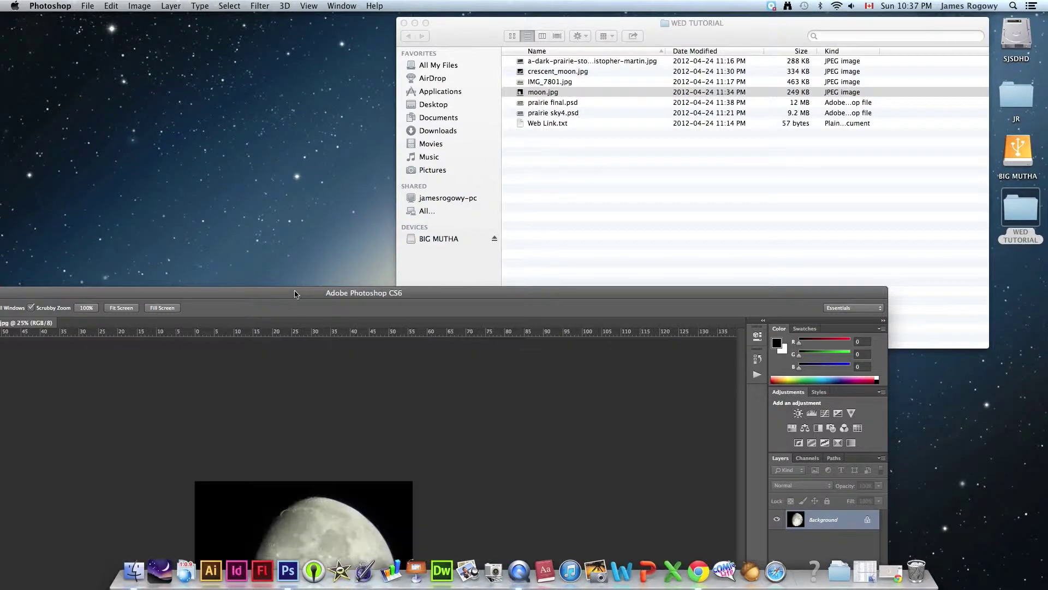
pyautogui.doubleClick(294, 295)
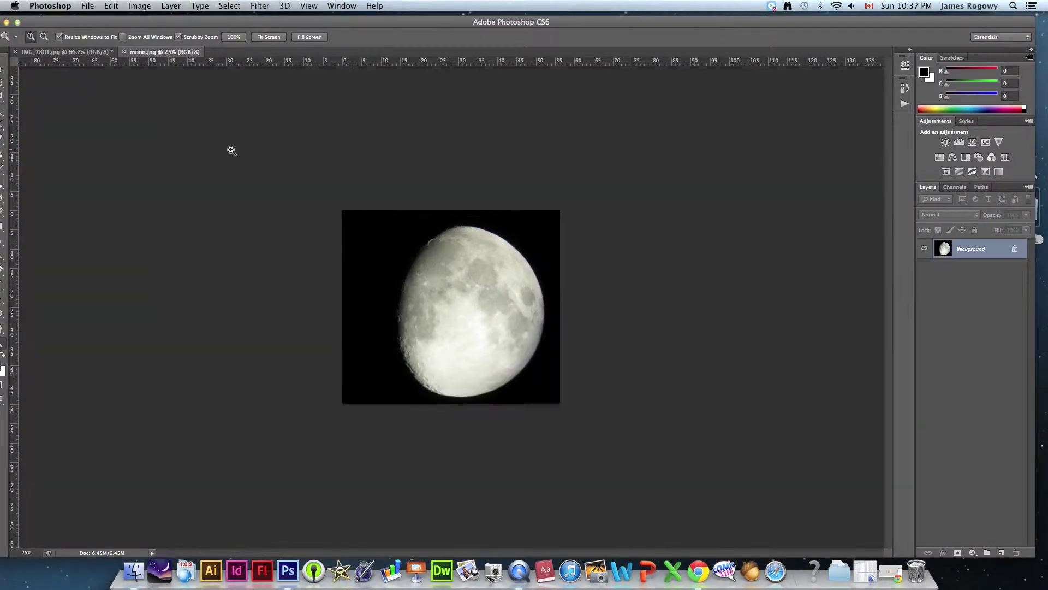
pyautogui.moveTo(65, 24); pyautogui.dragTo(78, 26)
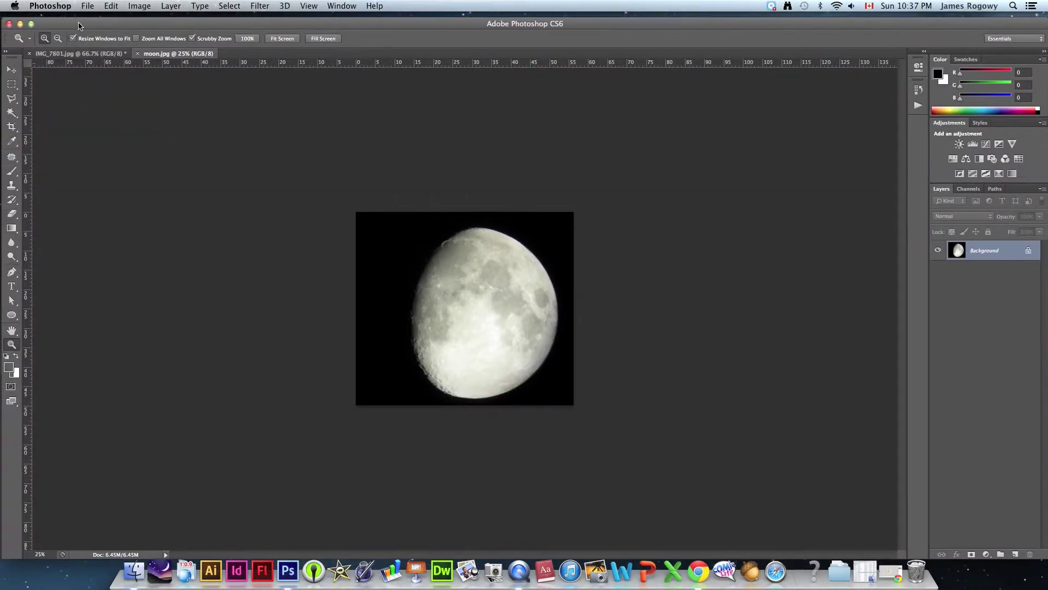
pyautogui.click(11, 69)
pyautogui.moveTo(533, 339); pyautogui.dragTo(500, 292)
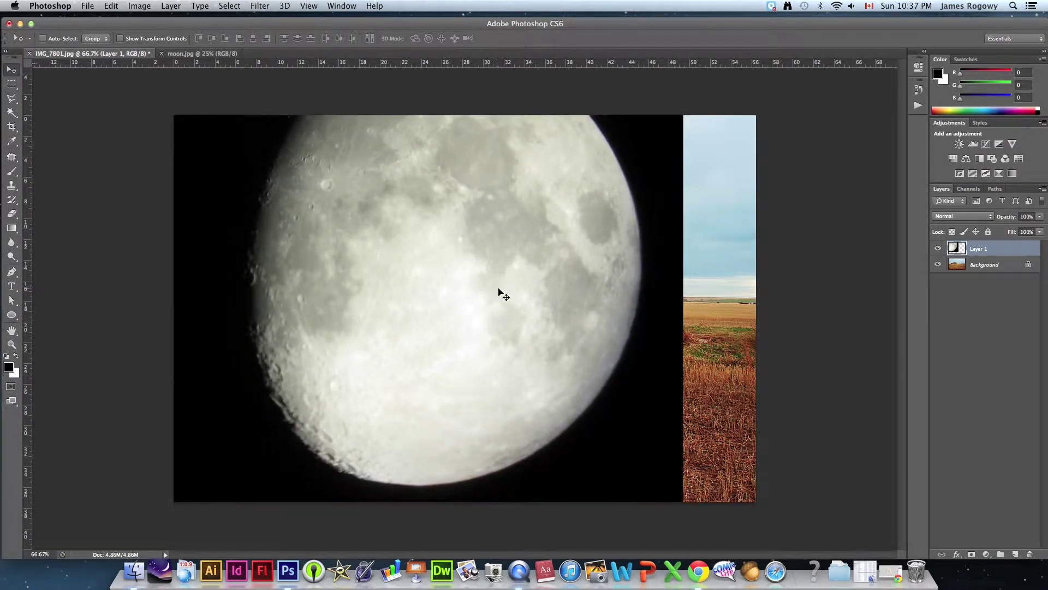
# Scale the moon layer down to about 6.7% and place it in the sky above the smaller barn.
pyautogui.press('super+t')
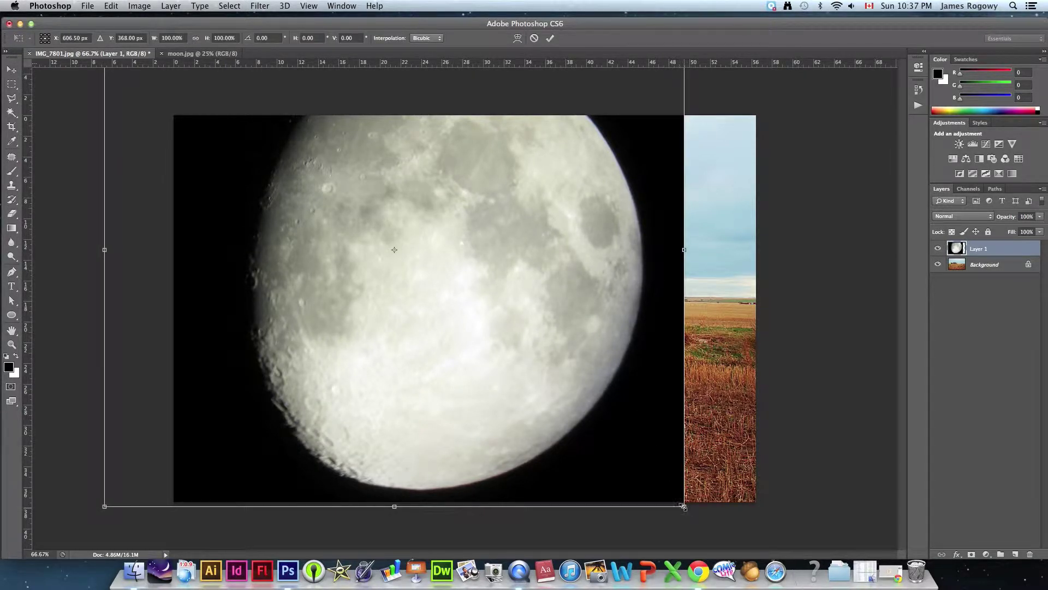
pyautogui.moveTo(557, 418); pyautogui.dragTo(278, 249)
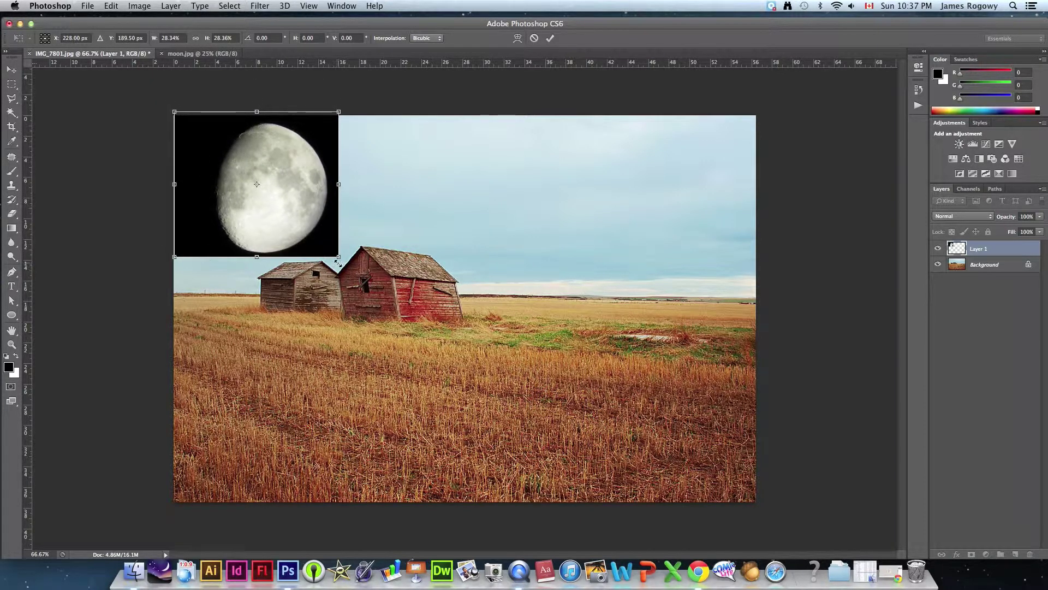
pyautogui.moveTo(340, 258); pyautogui.dragTo(253, 167)
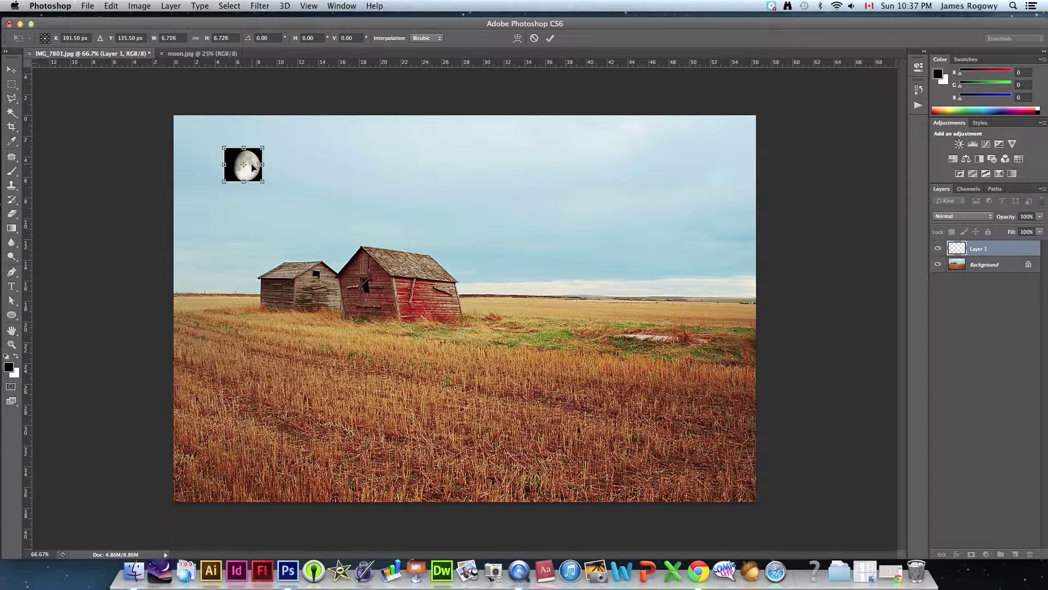
pyautogui.press('Return')
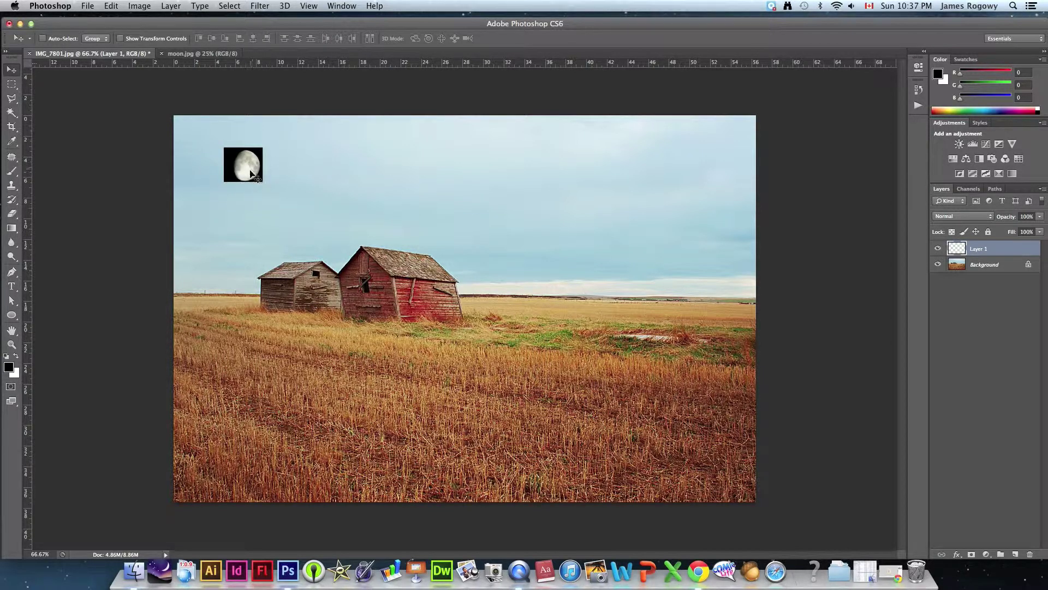
pyautogui.moveTo(246, 170); pyautogui.dragTo(262, 187)
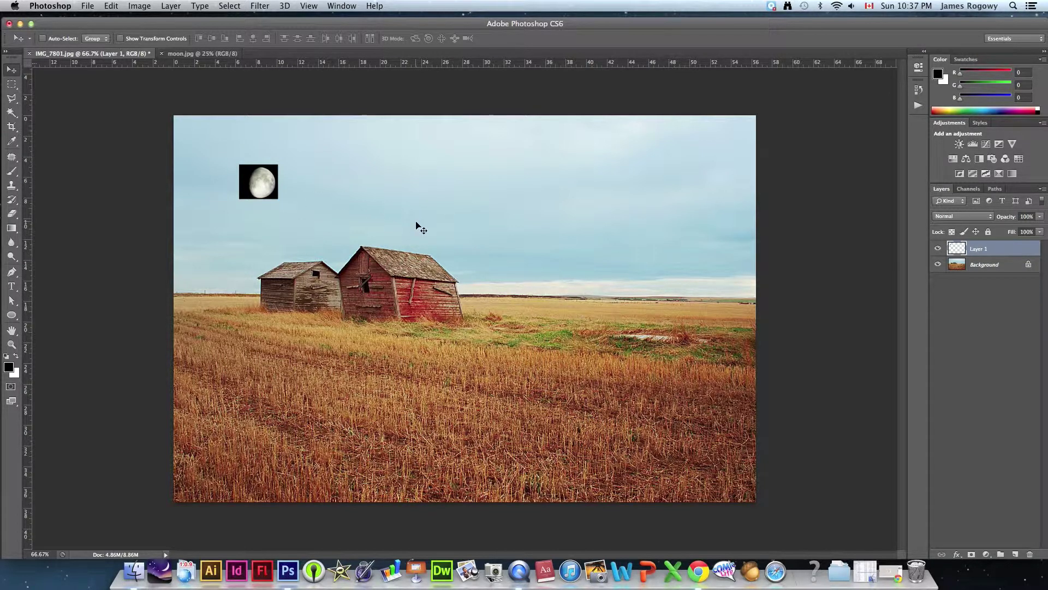
pyautogui.moveTo(266, 182); pyautogui.dragTo(259, 178)
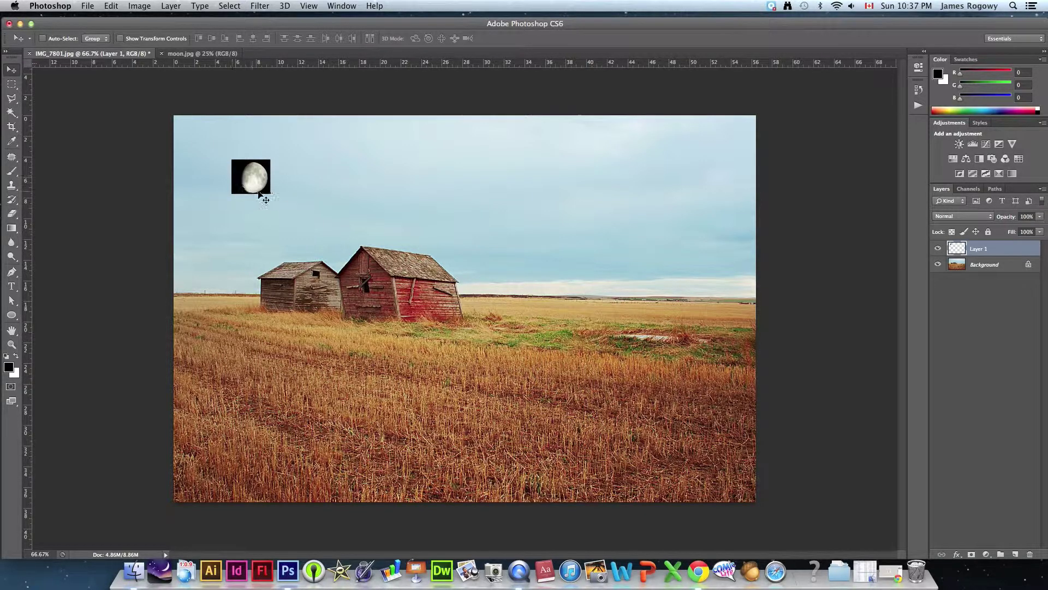
# Try Lighten, Color Dodge and Linear Dodge (Add) on the moon layer, settle on Screen blending, and reduce its opacity to 65%.
pyautogui.click(963, 218)
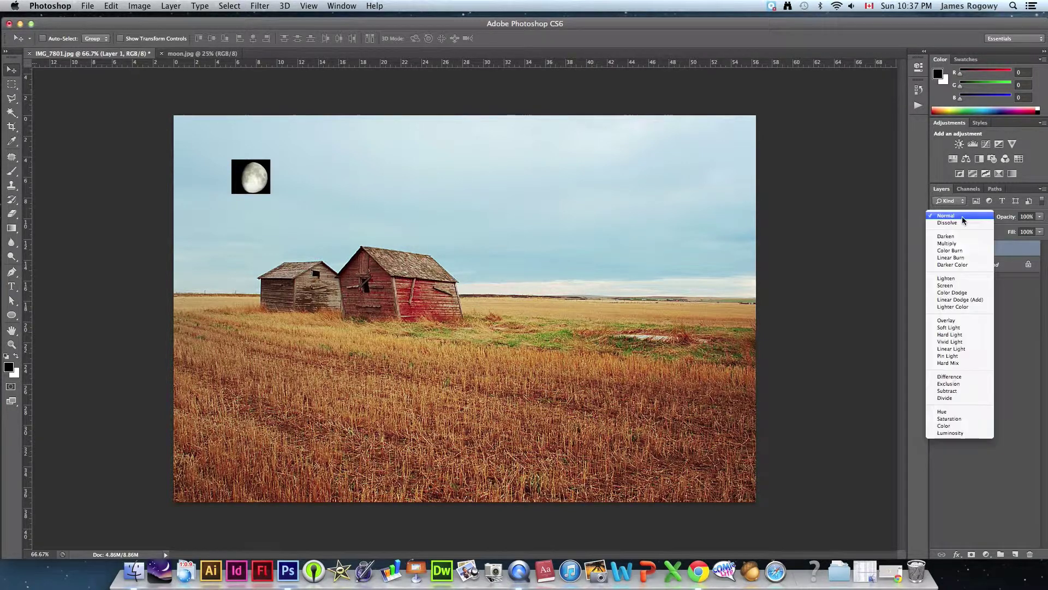
pyautogui.click(954, 278)
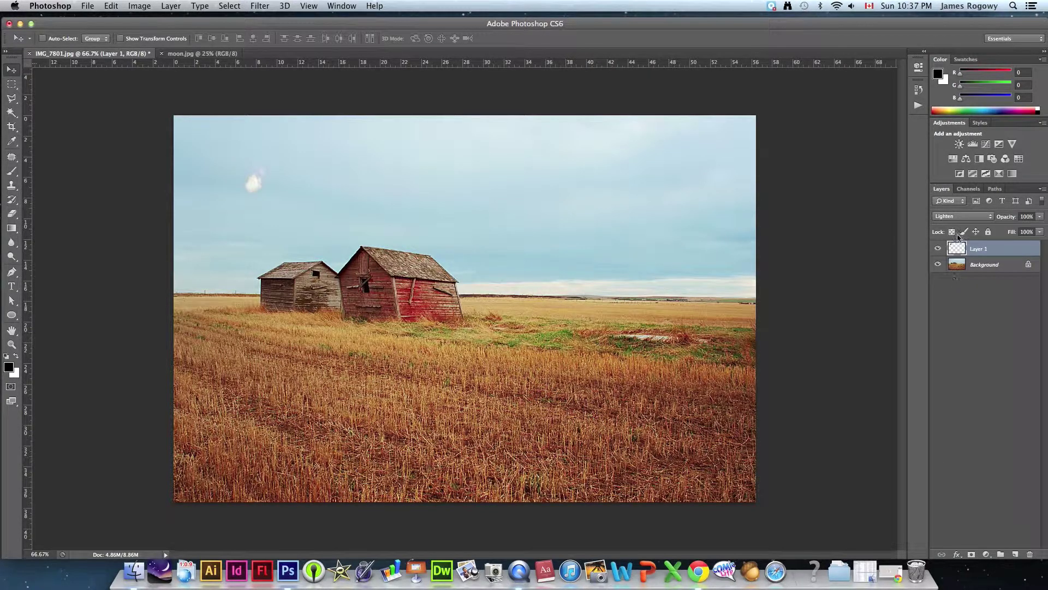
pyautogui.click(957, 216)
pyautogui.click(956, 223)
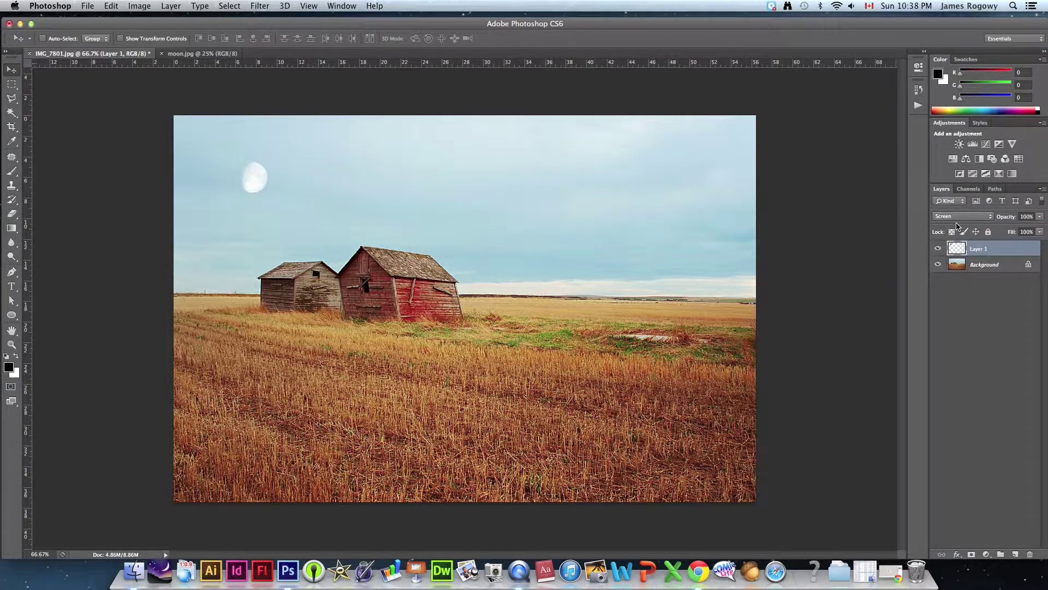
pyautogui.click(954, 219)
pyautogui.click(955, 220)
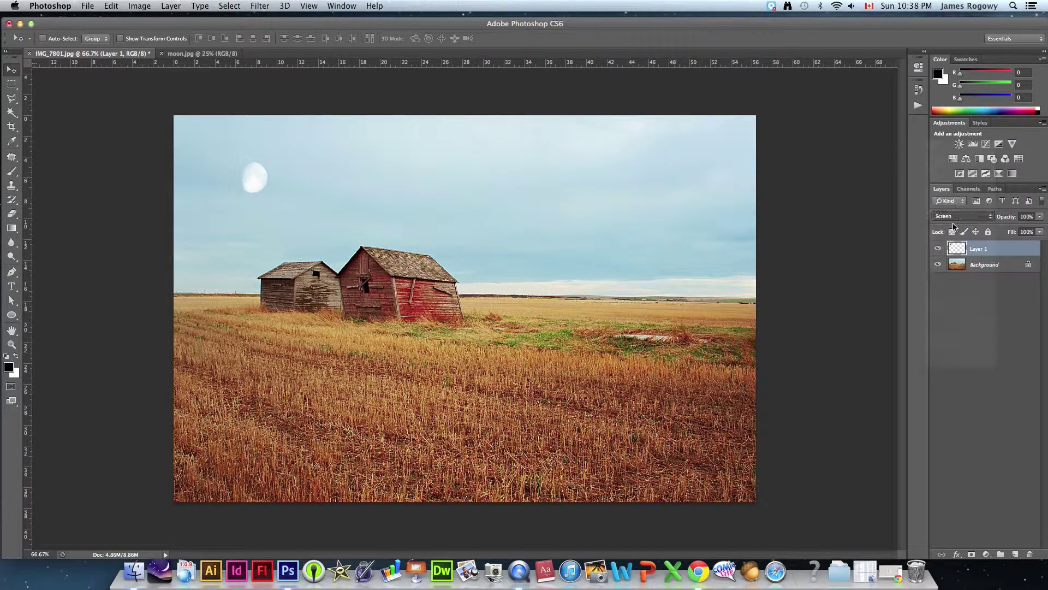
pyautogui.click(955, 219)
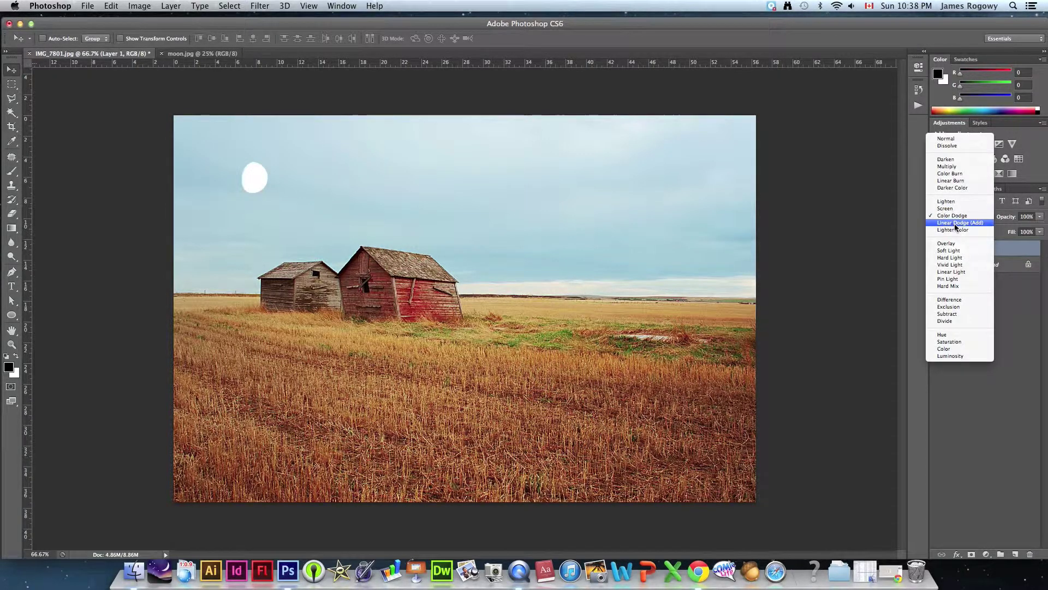
pyautogui.click(954, 218)
pyautogui.click(955, 216)
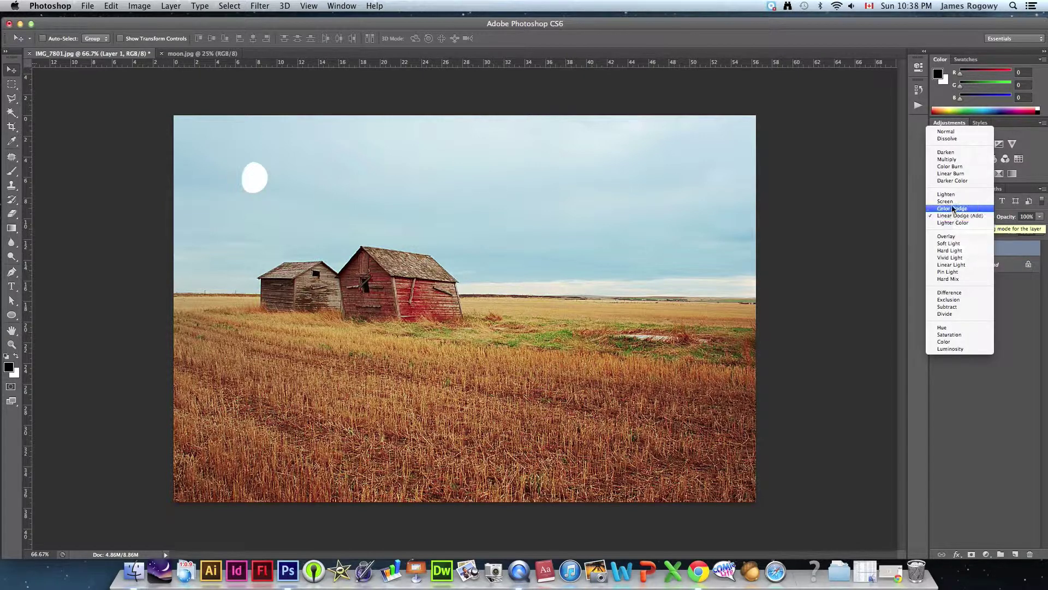
pyautogui.click(952, 204)
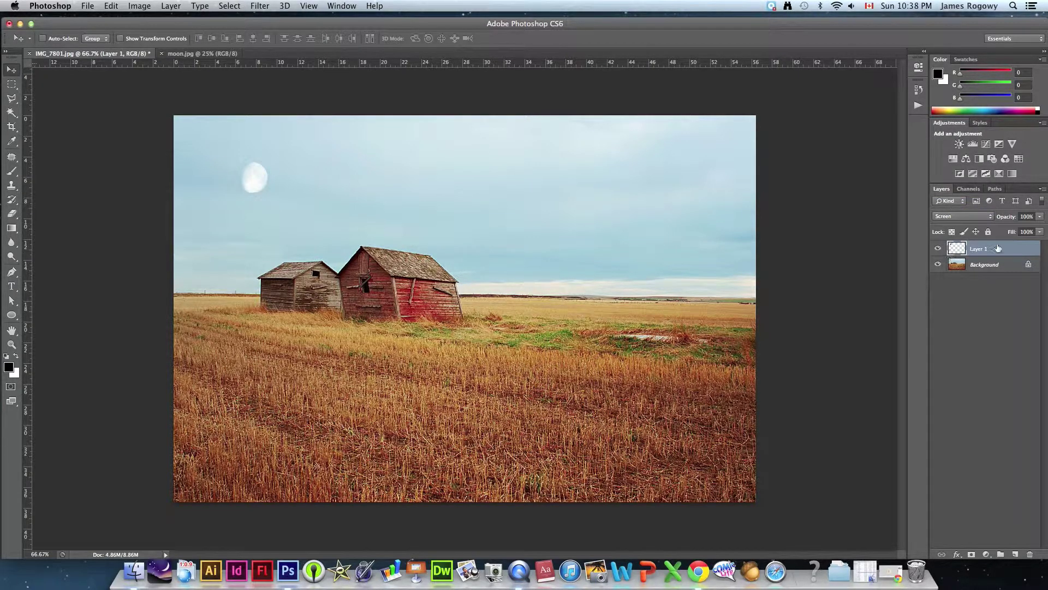
pyautogui.click(1041, 217)
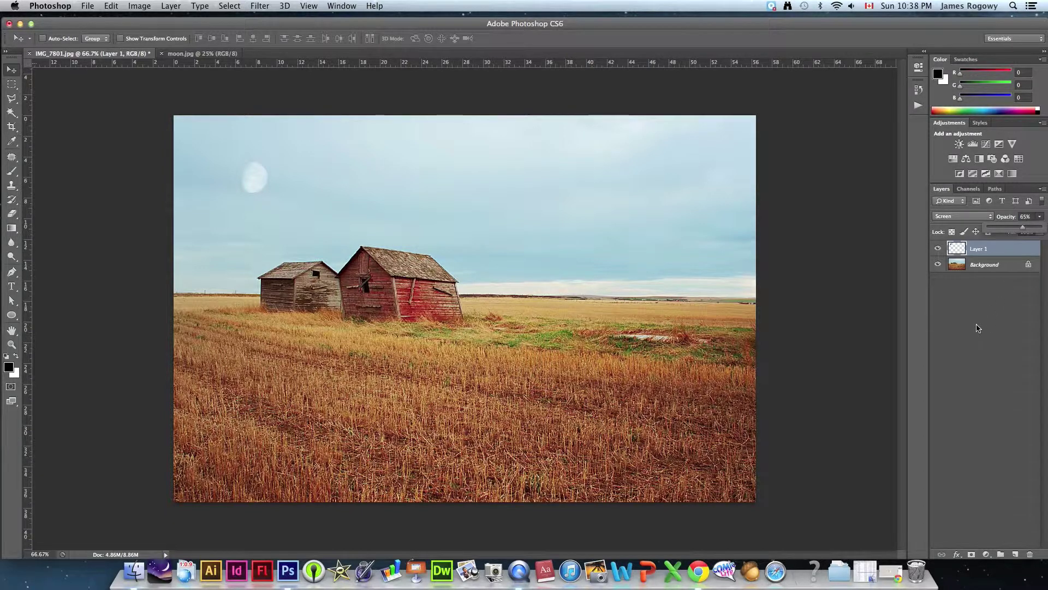
# Apply a Gaussian Blur with a 0.4 pixel radius to the moon layer (Layer 1).
pyautogui.click(981, 311)
pyautogui.click(977, 251)
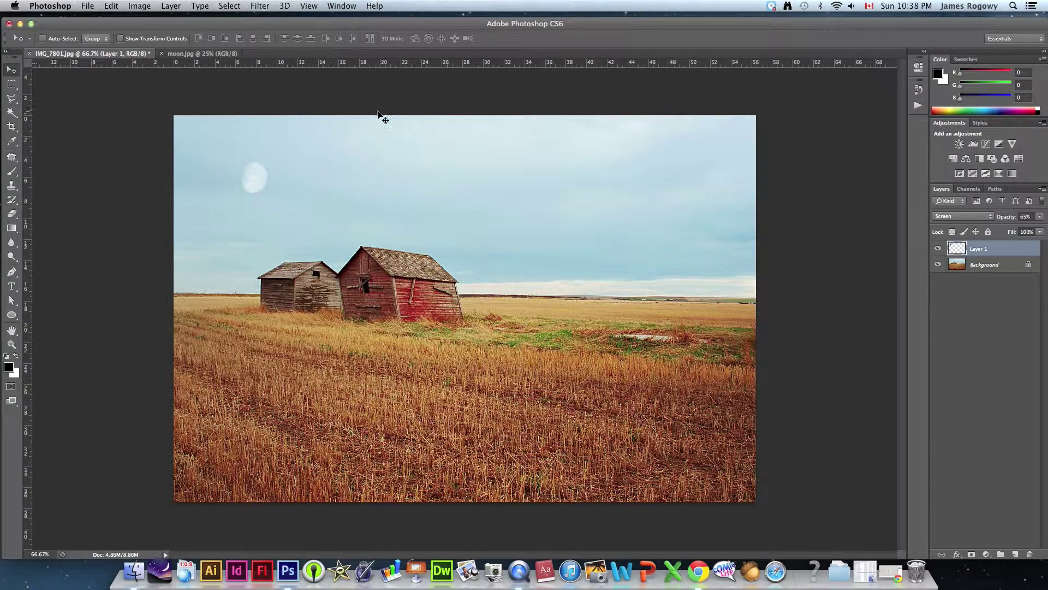
pyautogui.click(229, 6)
pyautogui.moveTo(259, 6)
pyautogui.moveTo(289, 133)
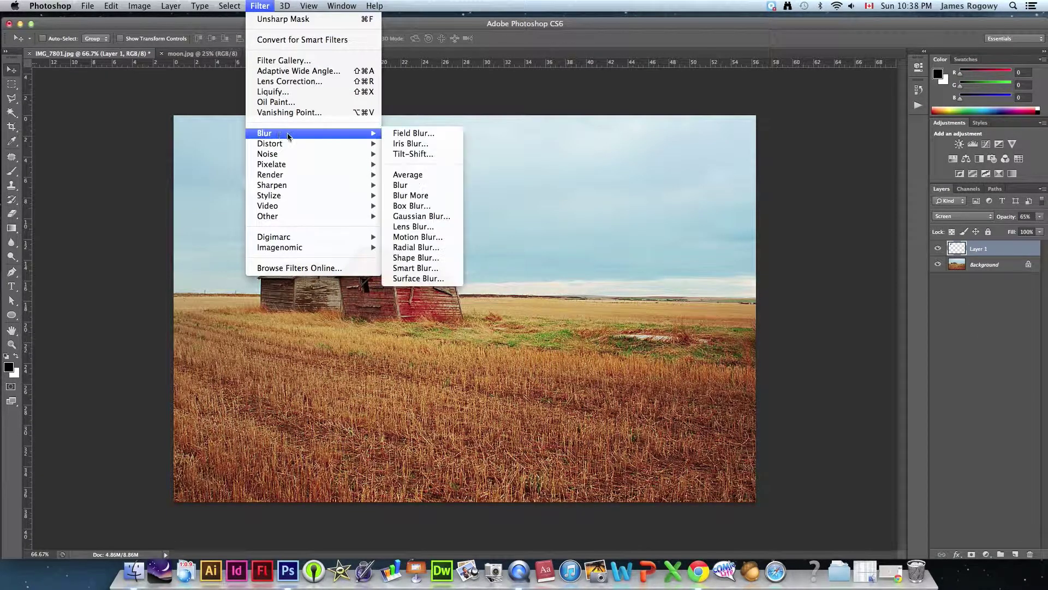
pyautogui.click(421, 216)
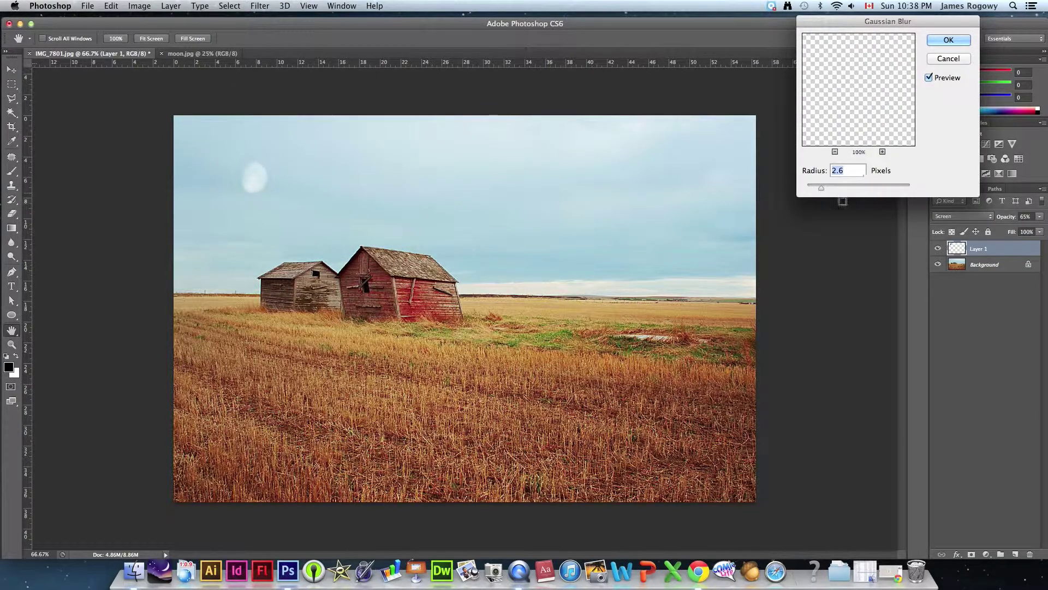
pyautogui.moveTo(820, 193); pyautogui.dragTo(810, 192)
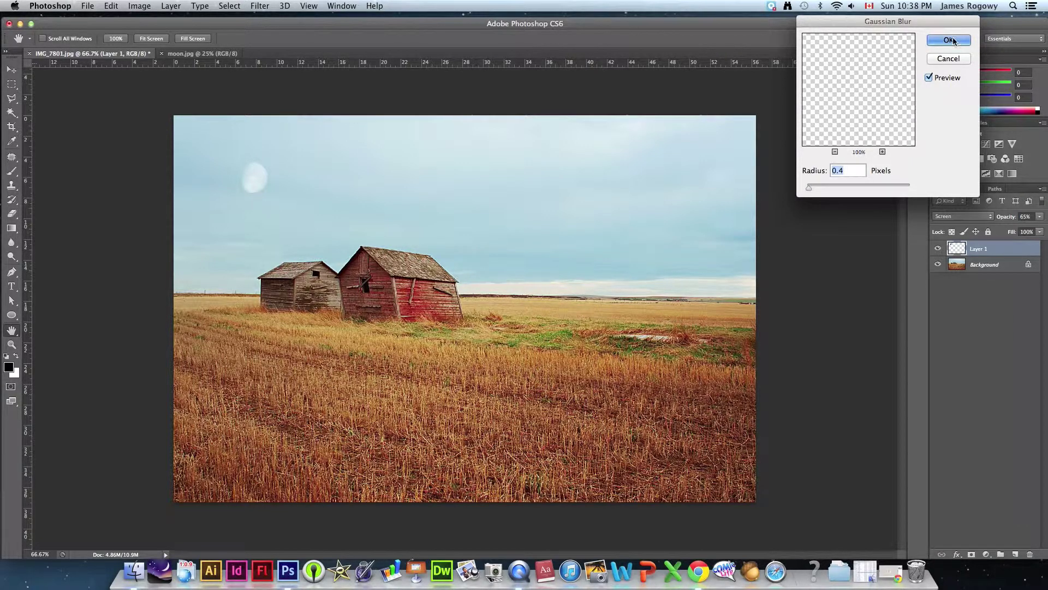
pyautogui.press('Return')
pyautogui.press('v')
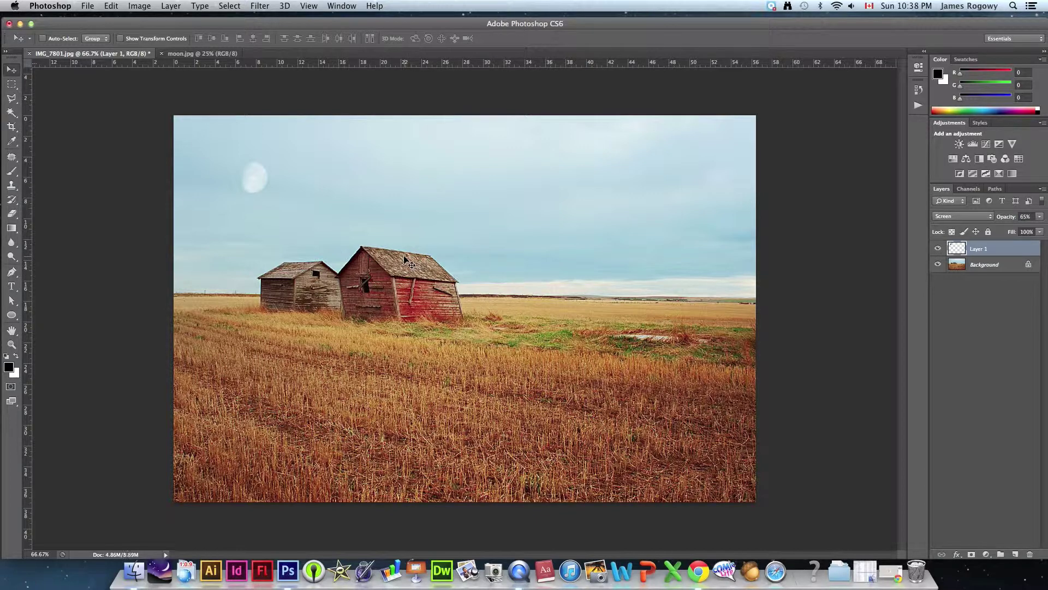
# Rotate the moon about -17°, scale it to about 92%, move it slightly higher in the sky, and compare with the layer hidden.
pyautogui.hotkey('ctrl', 't')
pyautogui.moveTo(272, 148); pyautogui.dragTo(259, 183)
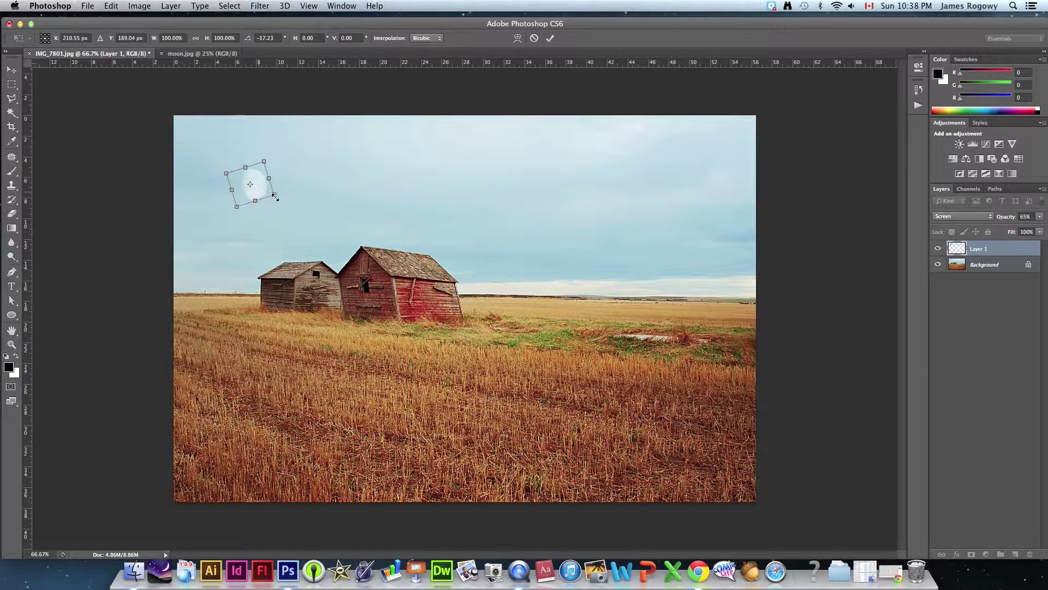
pyautogui.moveTo(272, 192); pyautogui.dragTo(270, 193)
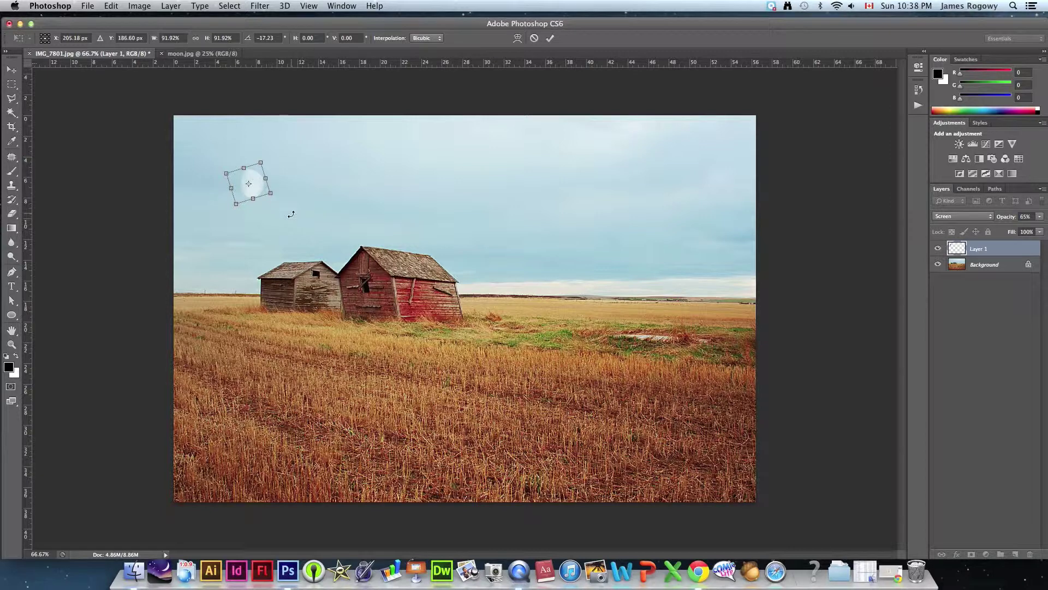
pyautogui.press('Return')
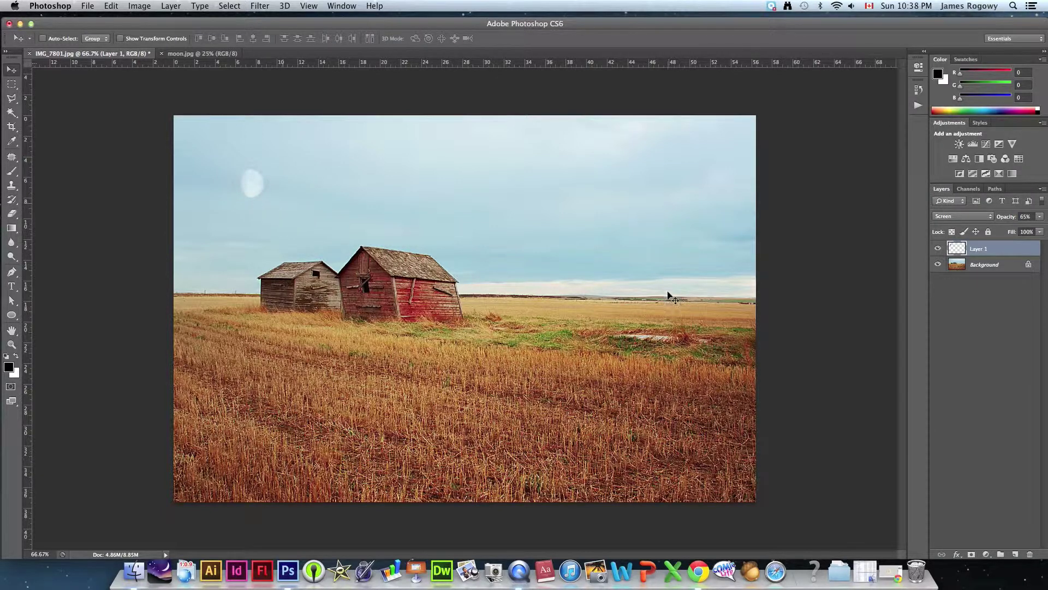
pyautogui.moveTo(251, 188)
pyautogui.mouseDown()
pyautogui.moveTo(240, 181)
pyautogui.moveTo(255, 179)
pyautogui.mouseUp()
pyautogui.click(938, 249)
pyautogui.click(937, 249)
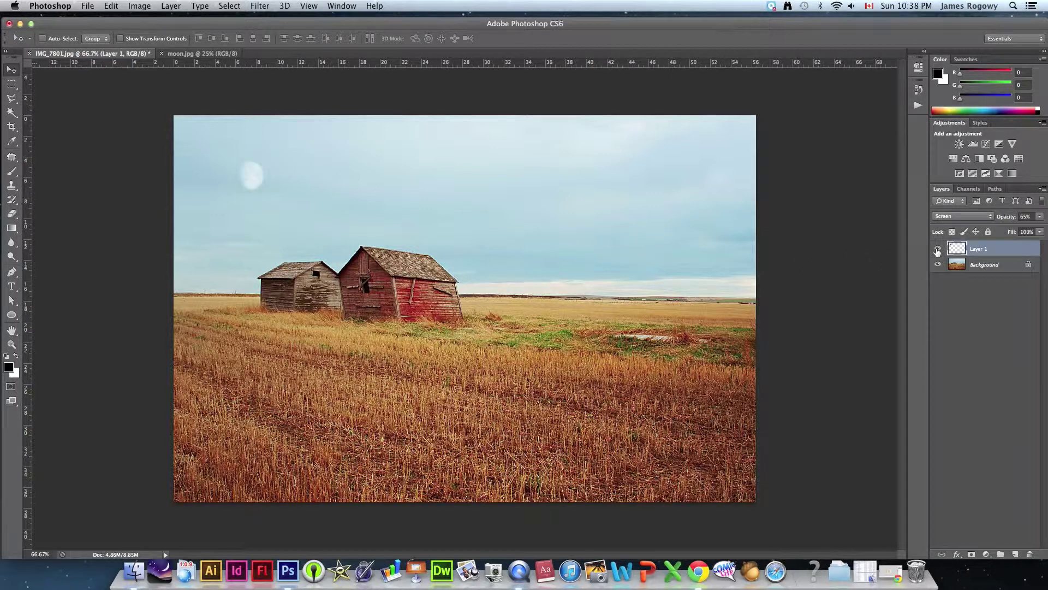
# Add a new layer named Rainbow above the moon layer and activate the Gradient tool.
pyautogui.click(1014, 556)
pyautogui.doubleClick(990, 252)
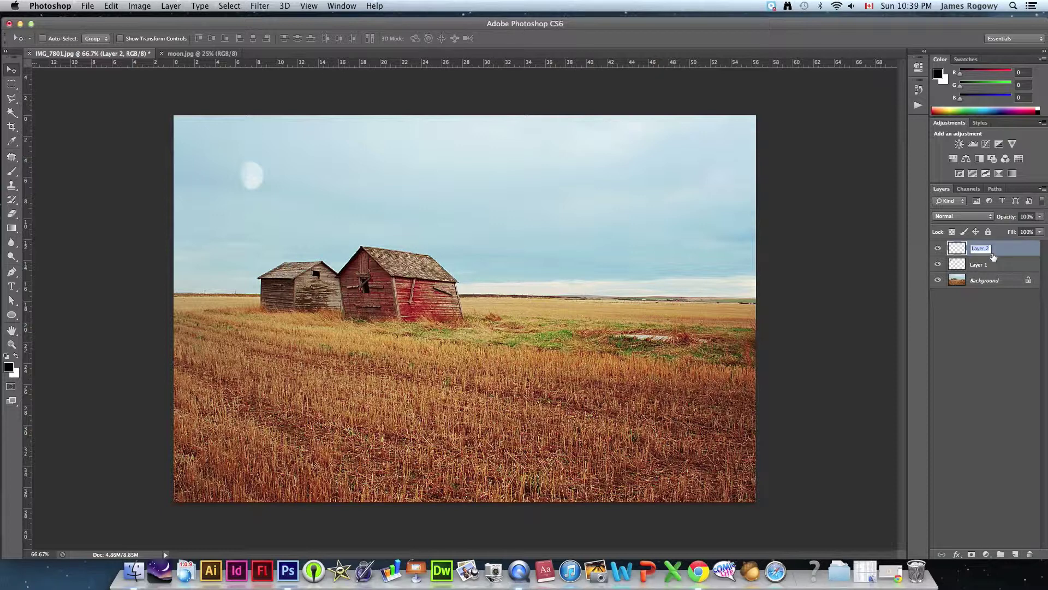
pyautogui.write('Rainbow')
pyautogui.press('Return')
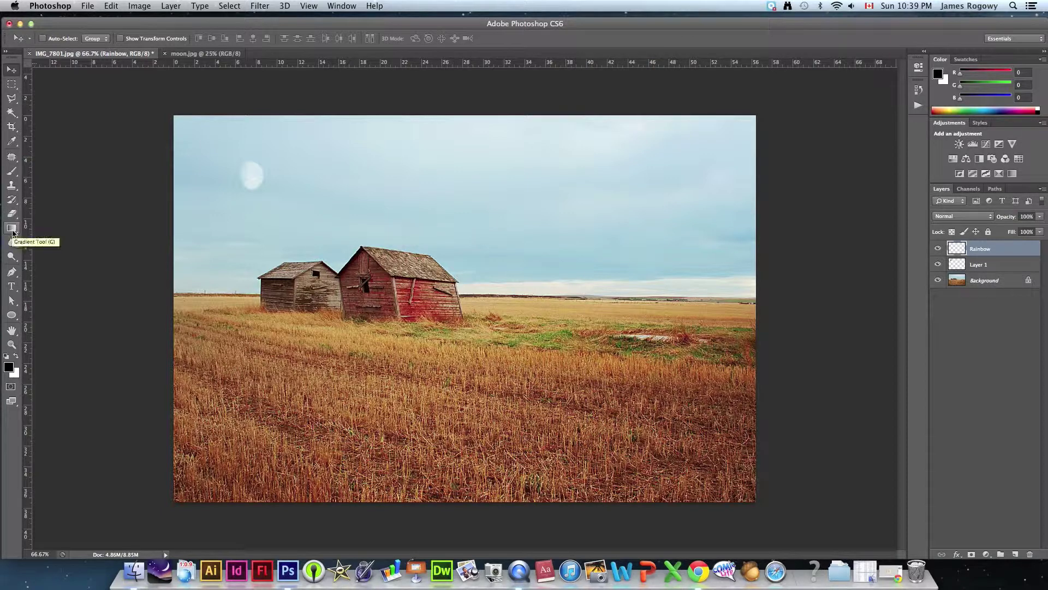
pyautogui.click(12, 229)
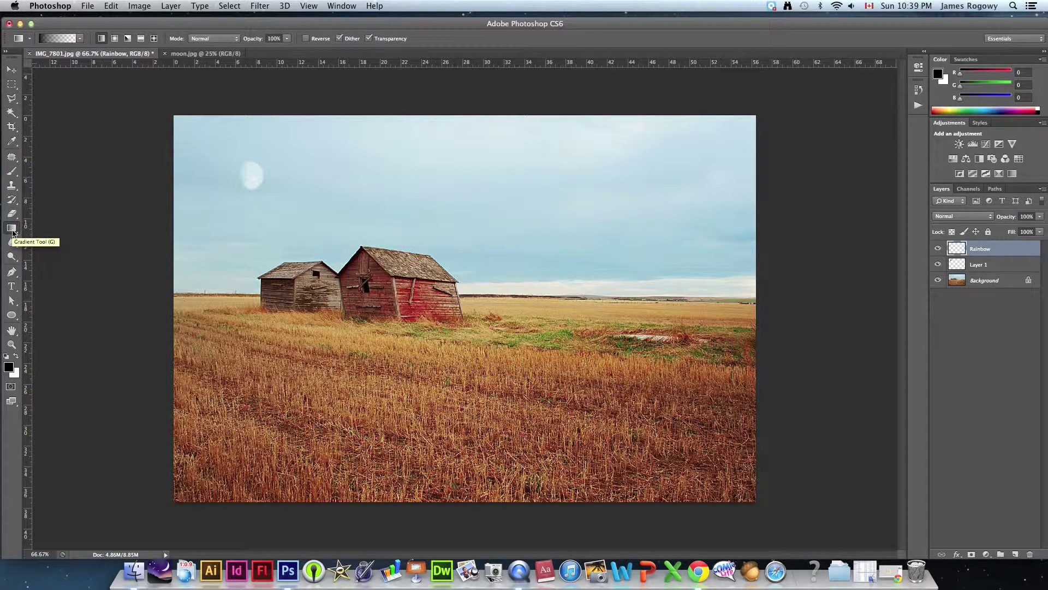
pyautogui.click(80, 39)
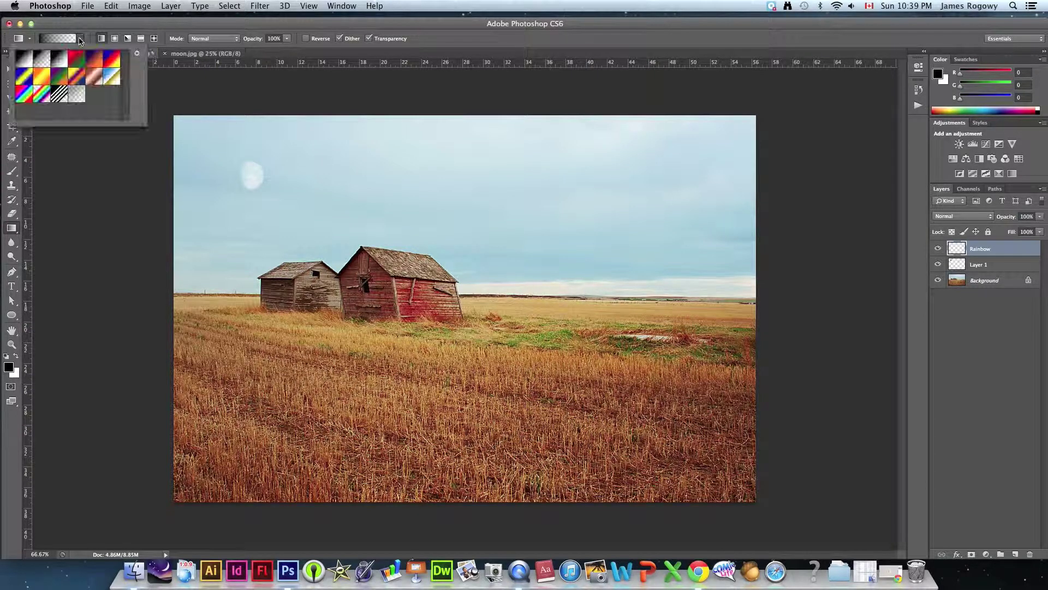
pyautogui.click(161, 91)
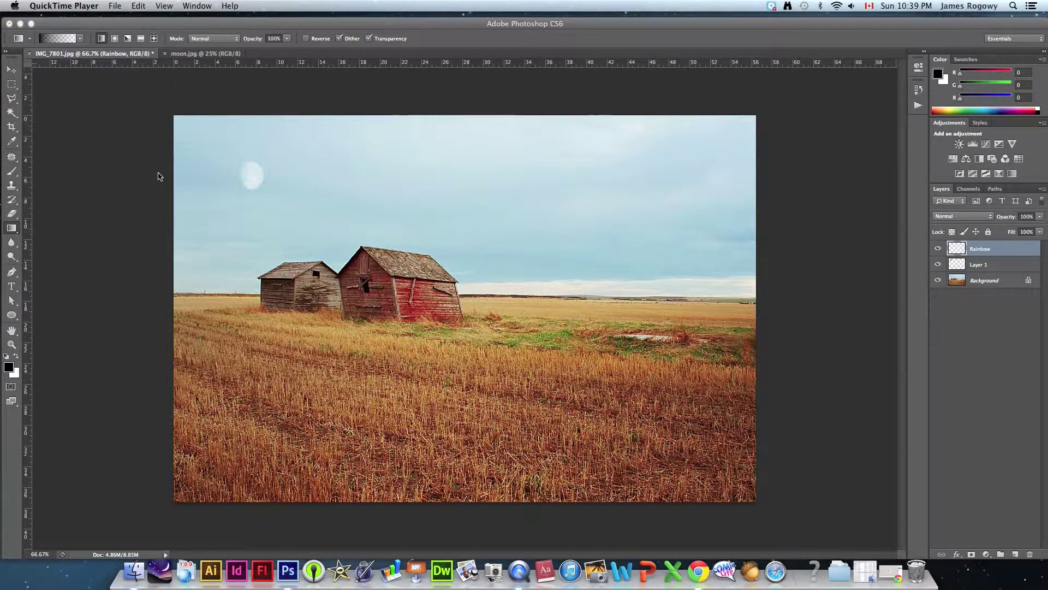
pyautogui.click(81, 39)
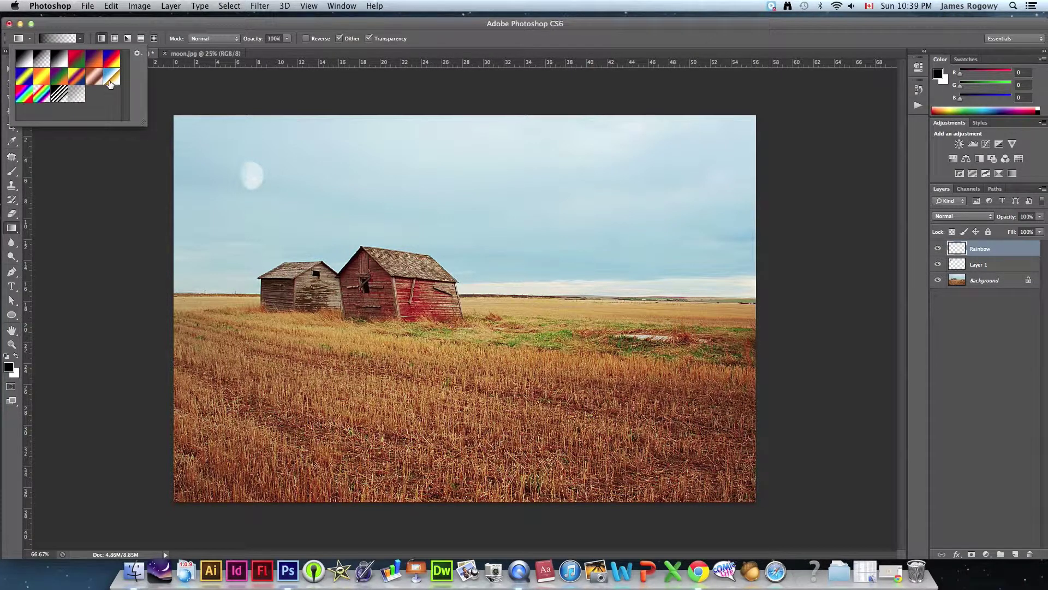
pyautogui.click(137, 53)
pyautogui.press('Escape')
pyautogui.press('Escape')
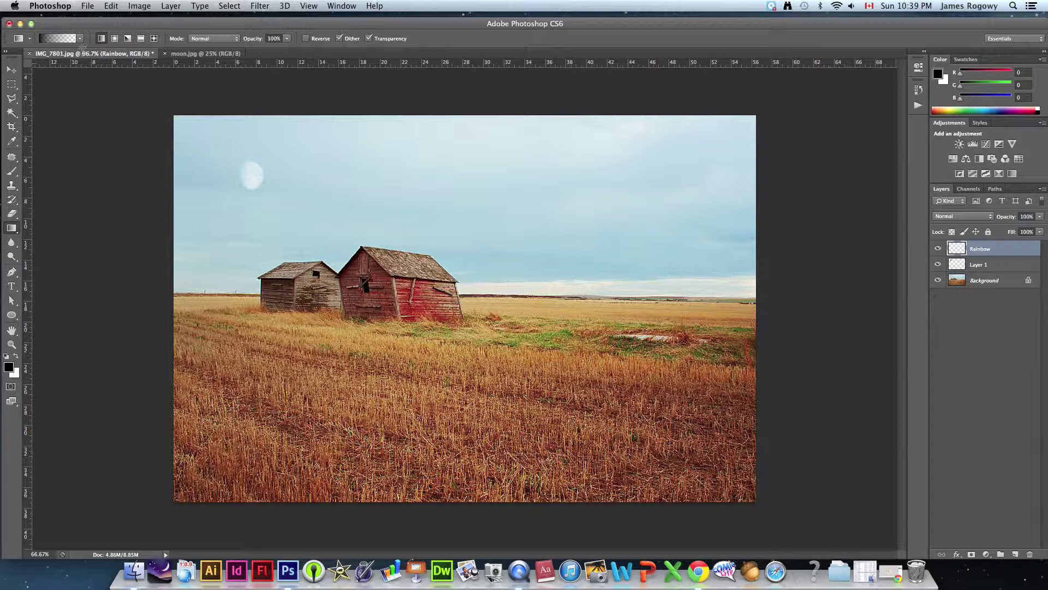
# Append the Spectrums and Special Effects gradient sets to the available gradient presets.
pyautogui.click(80, 39)
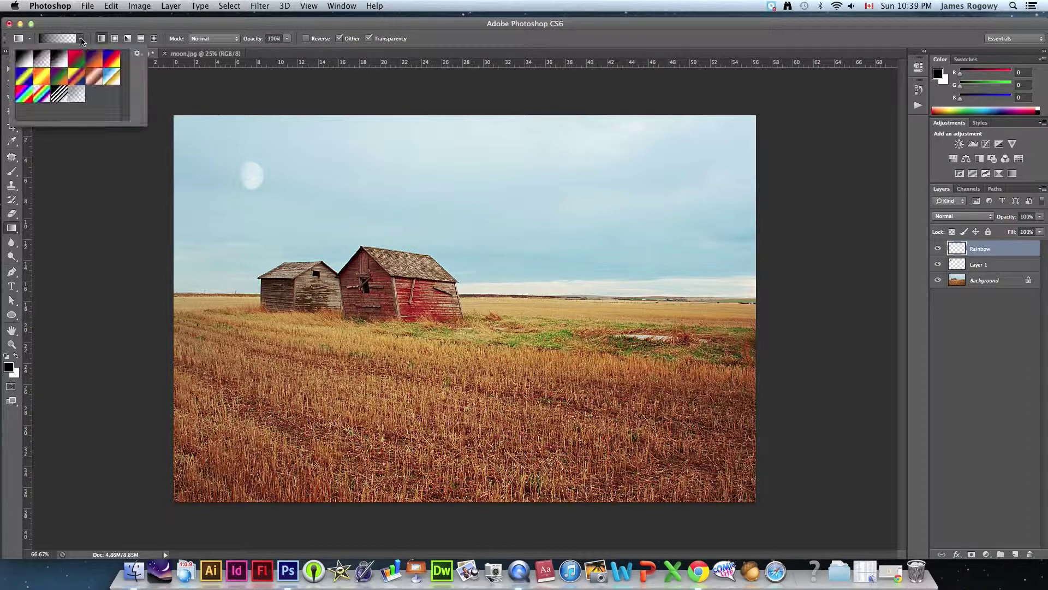
pyautogui.click(137, 55)
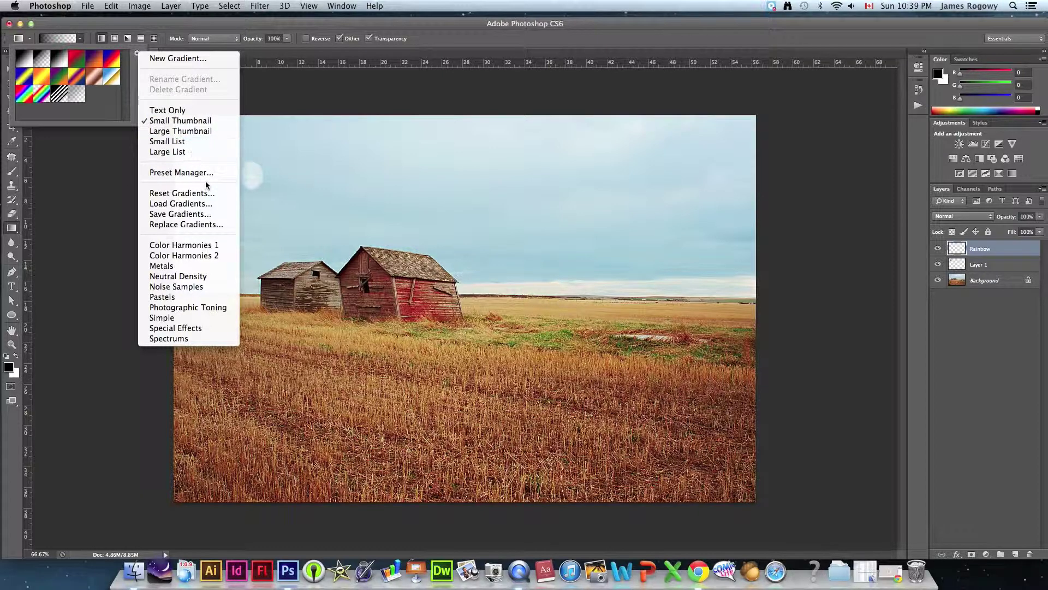
pyautogui.click(177, 342)
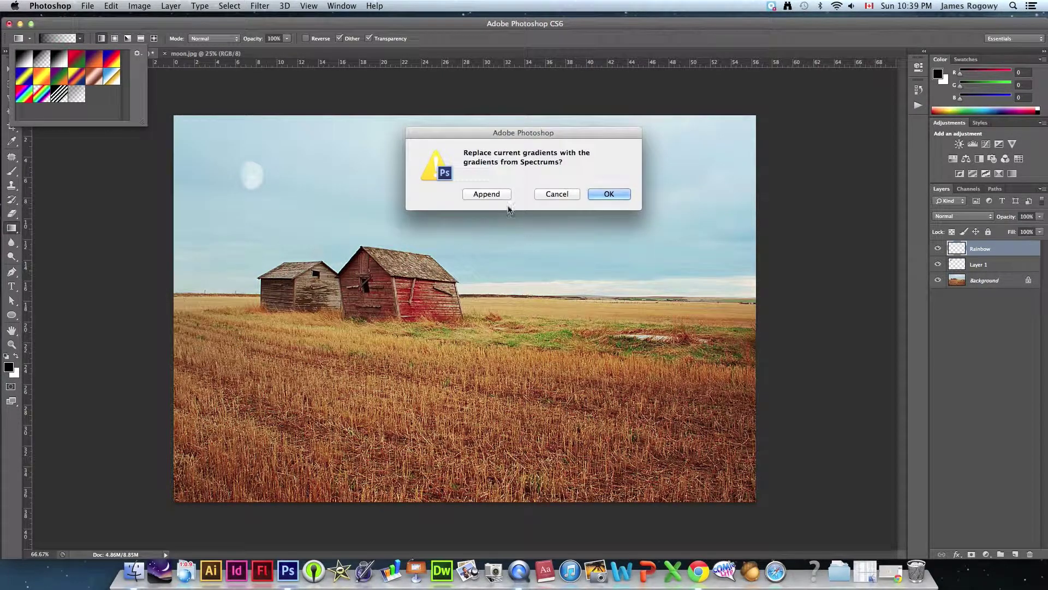
pyautogui.click(487, 194)
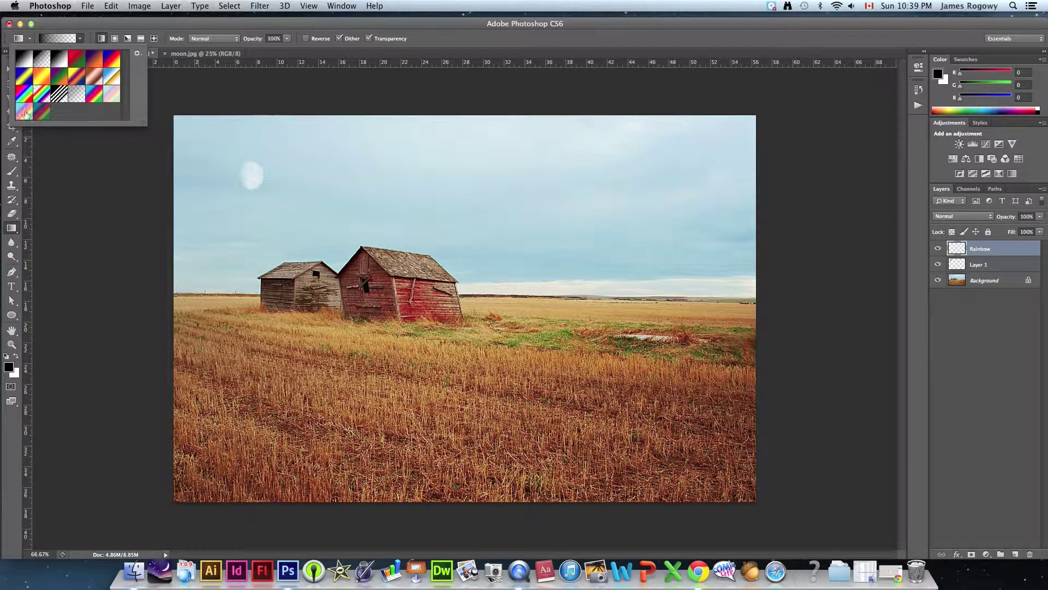
pyautogui.click(137, 54)
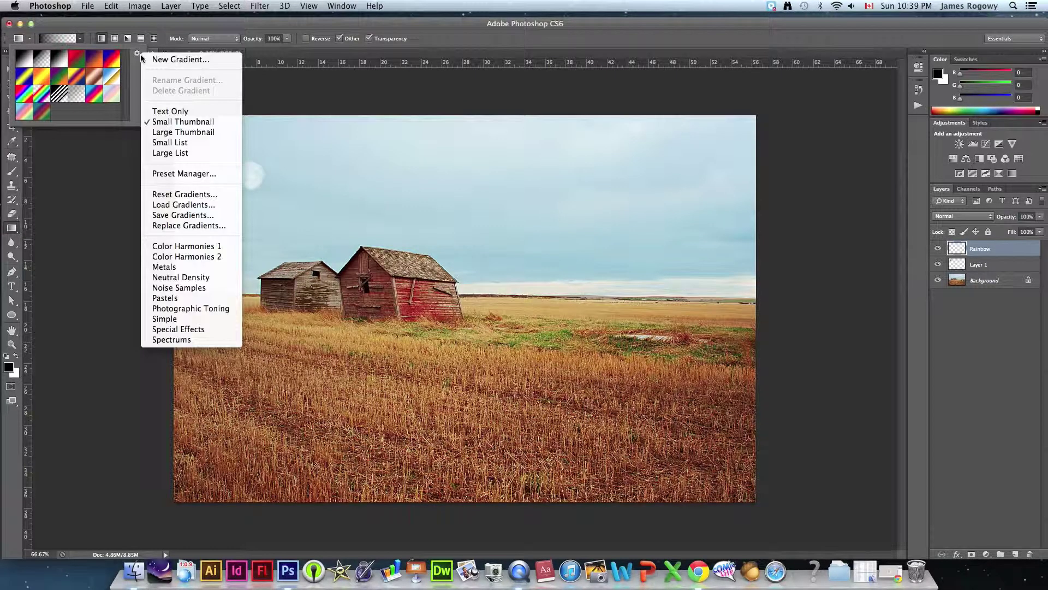
pyautogui.click(180, 328)
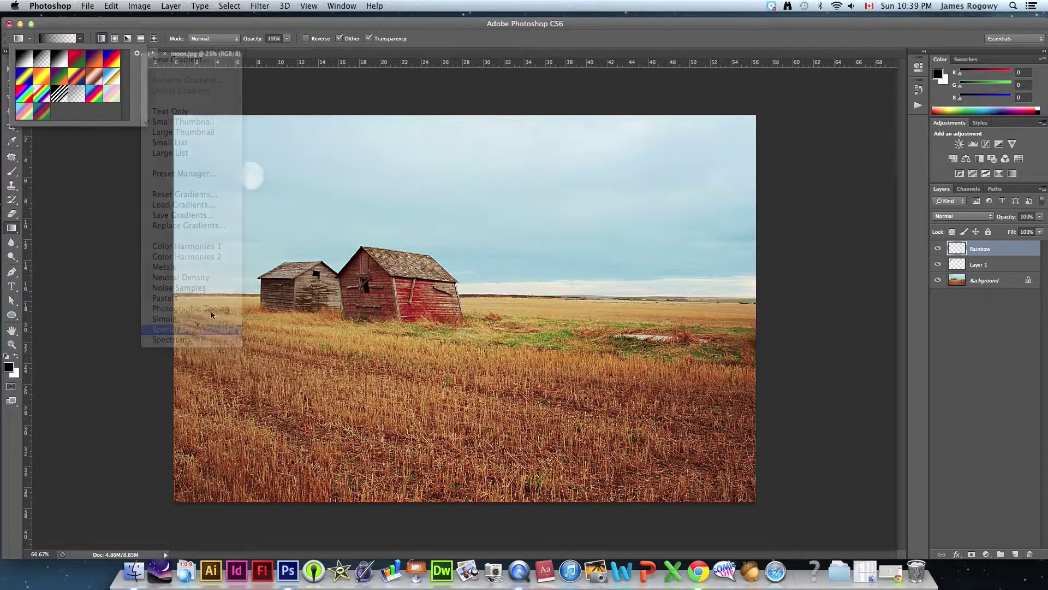
pyautogui.click(499, 198)
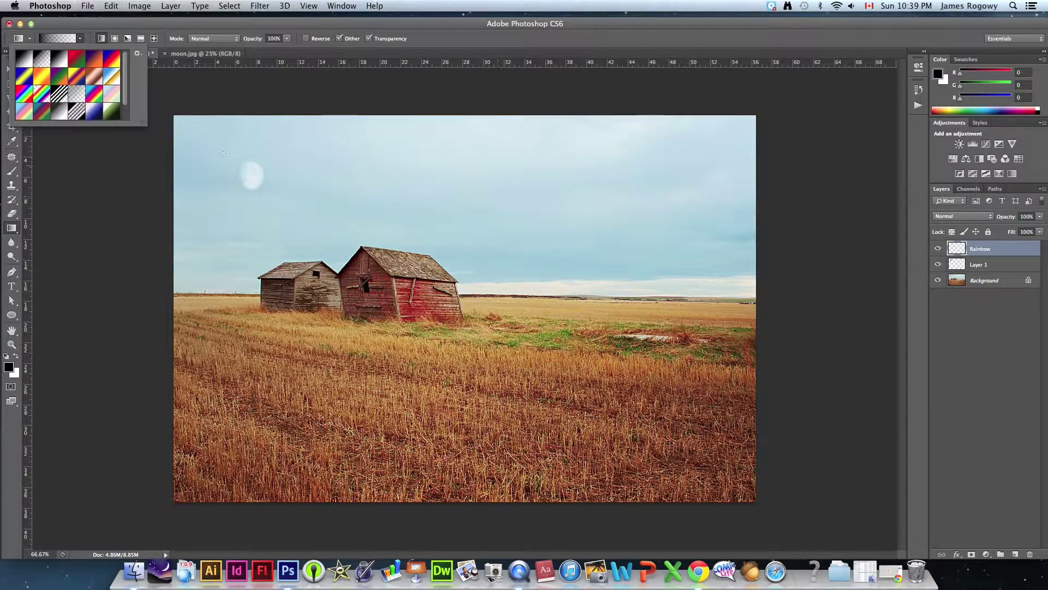
# Choose the last Special Effects preset, the mostly transparent rainbow gradient, and set the gradient style to Radial.
pyautogui.scroll(-2, 122, 82)
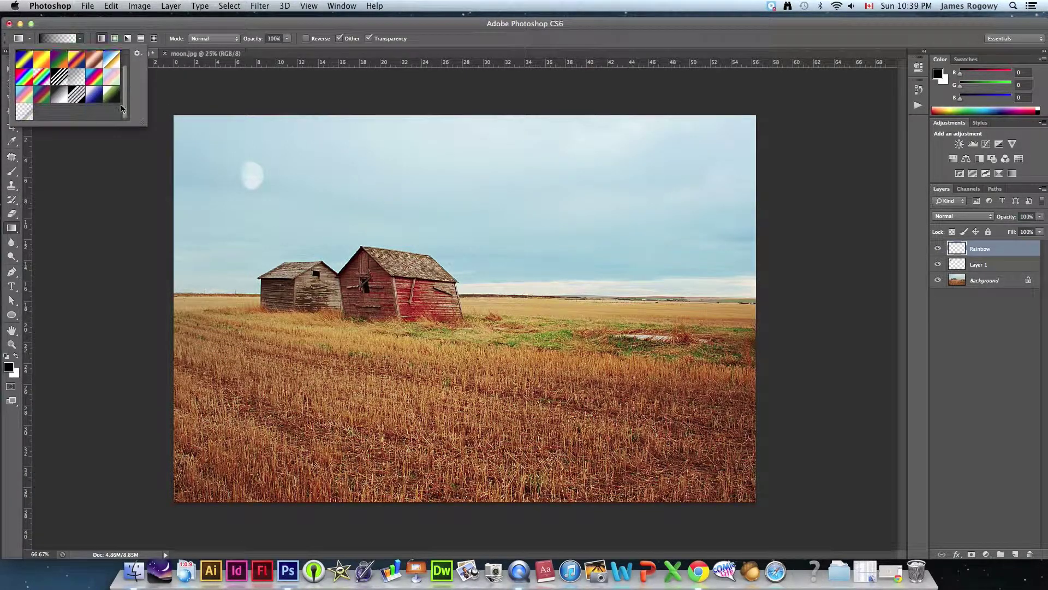
pyautogui.click(26, 113)
pyautogui.click(107, 34)
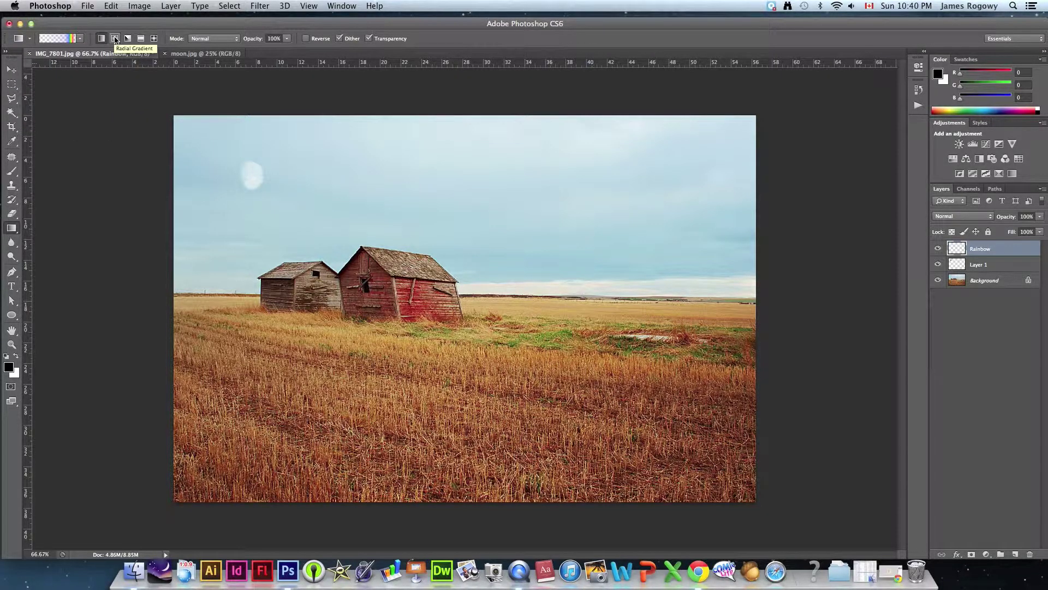
pyautogui.click(116, 39)
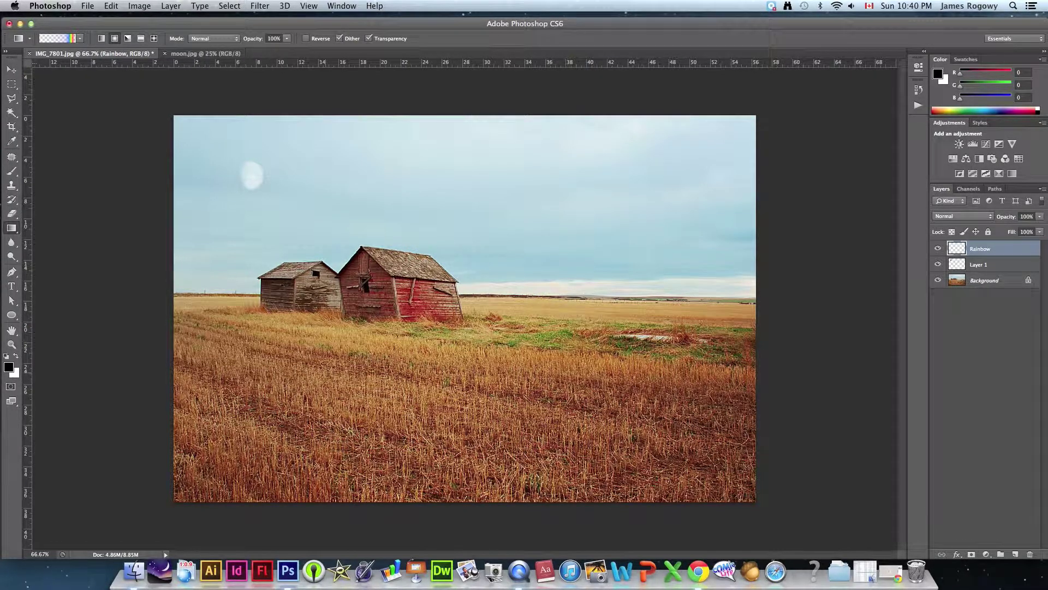
# Draw a radial rainbow on the Rainbow layer, undo it, and redraw it slightly farther right, arching from the sky into the field.
pyautogui.moveTo(436, 316); pyautogui.dragTo(645, 225)
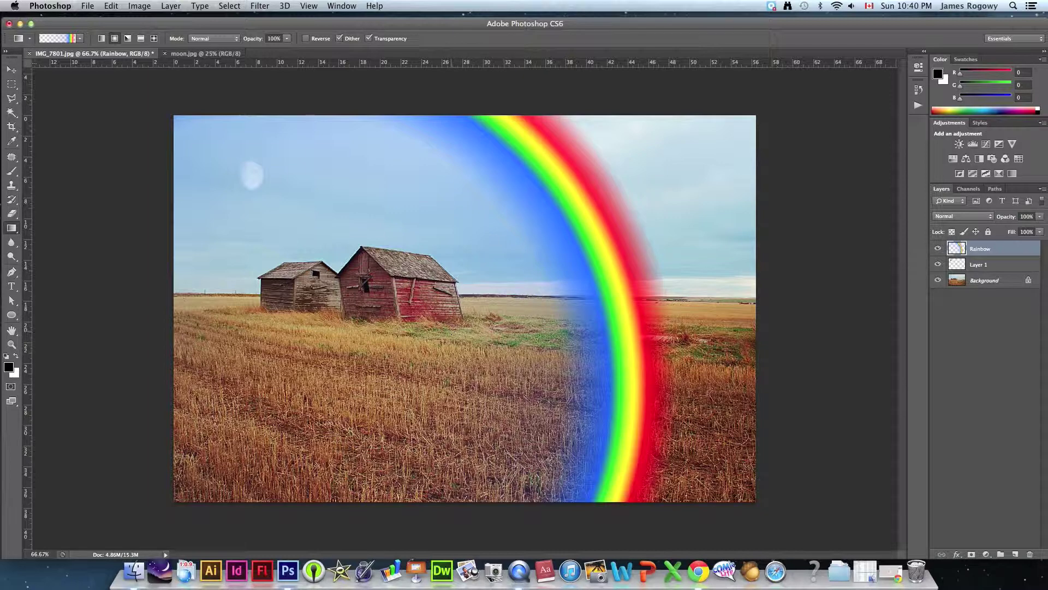
pyautogui.press('super+z')
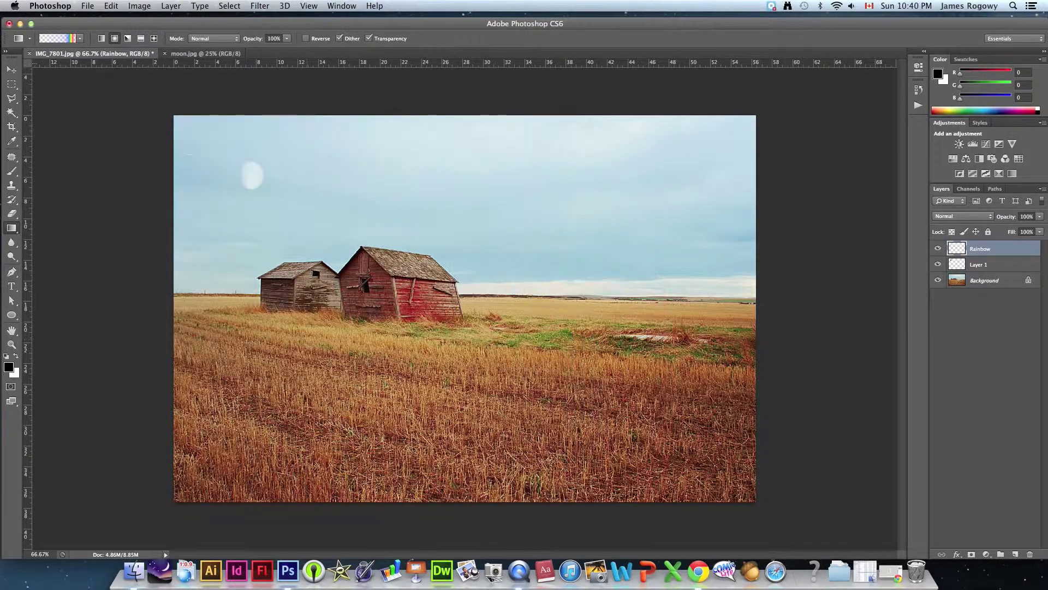
pyautogui.moveTo(508, 315); pyautogui.dragTo(680, 241)
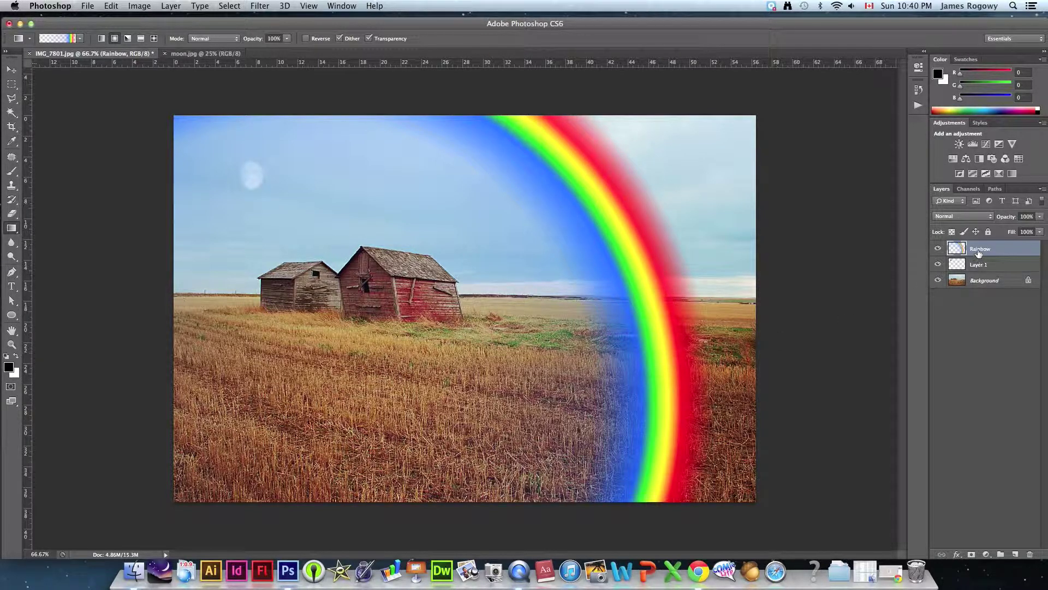
# Add a layer mask to the Rainbow layer and choose a soft round brush with 0% hardness.
pyautogui.click(971, 555)
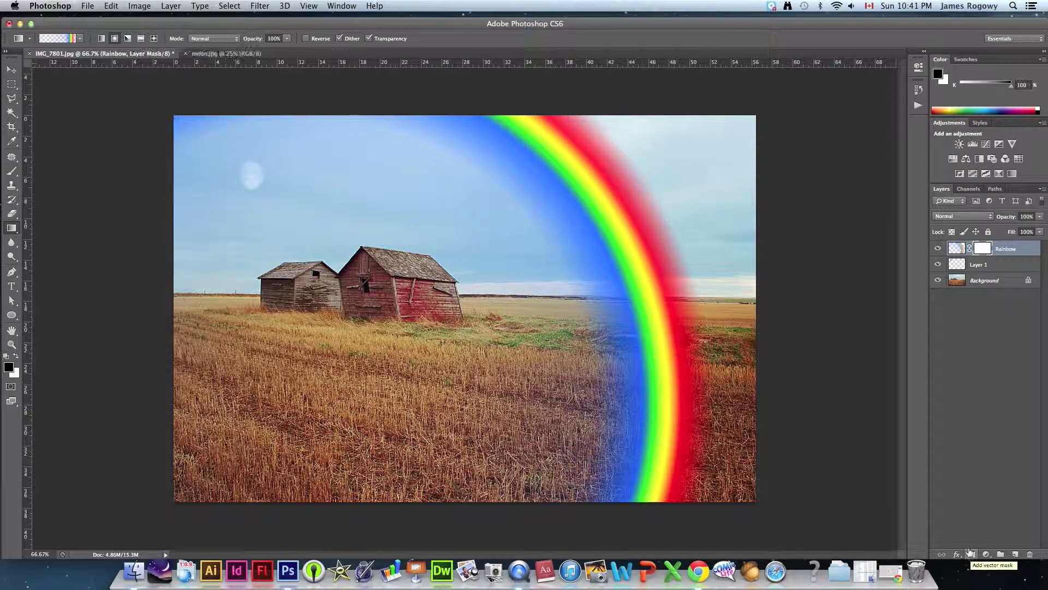
pyautogui.click(11, 171)
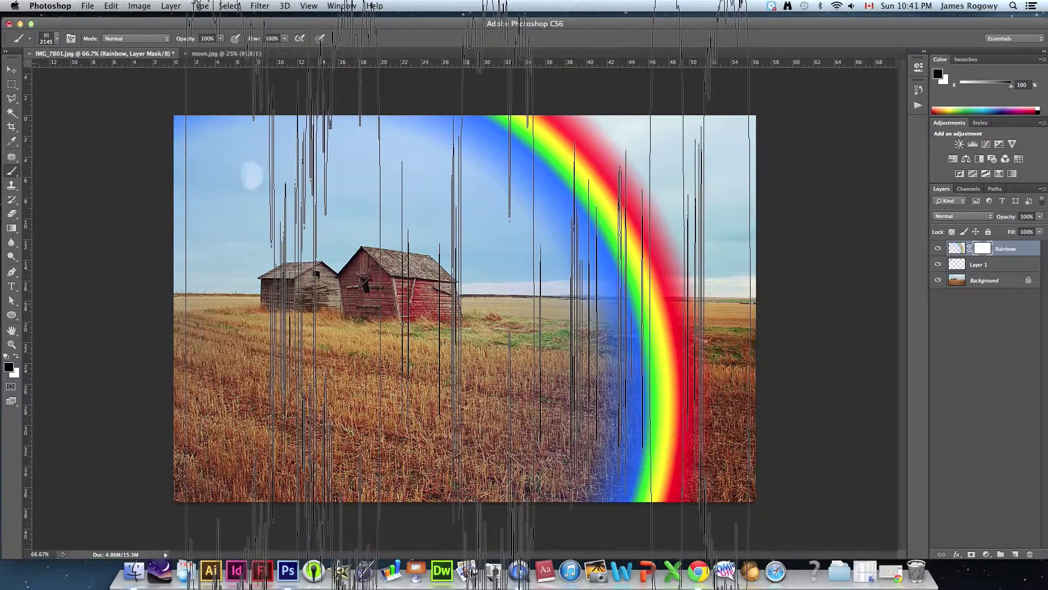
pyautogui.click(56, 38)
pyautogui.click(24, 120)
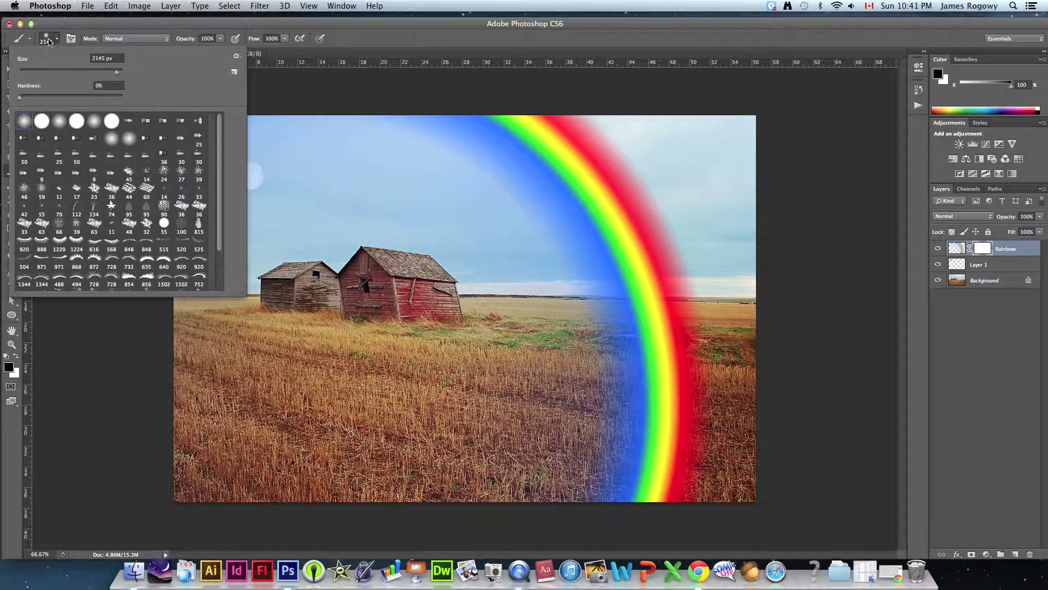
pyautogui.press('Return')
# Reduce the brush size to 90 px for working on the Rainbow layer's mask.
pyautogui.press('[')
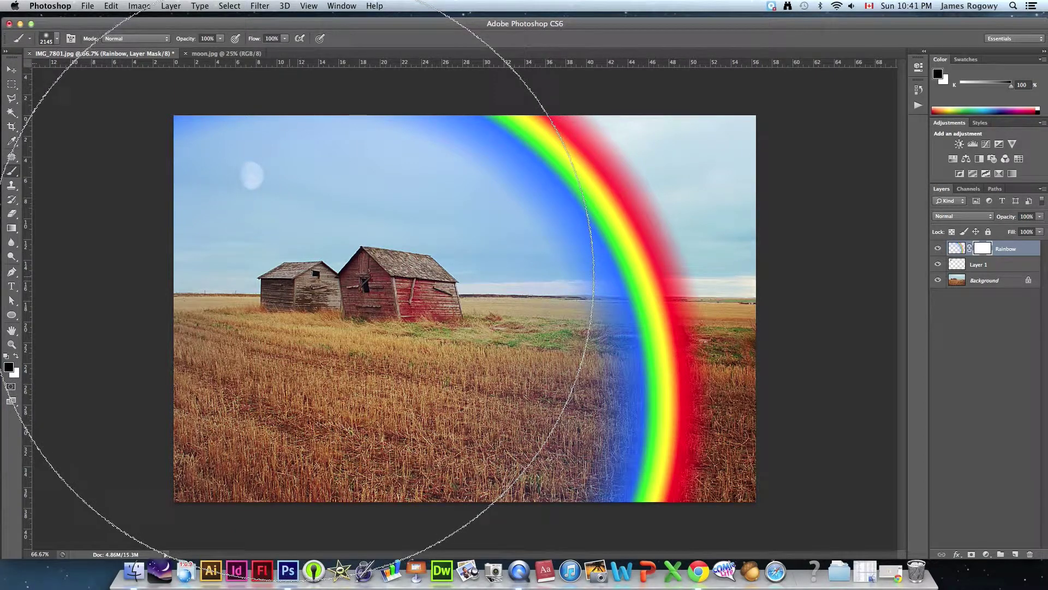
pyautogui.press('[')
pyautogui.press('[')
pyautogui.press('[')
pyautogui.press('[')
pyautogui.press('[')
pyautogui.press('[')
pyautogui.press('[')
pyautogui.press('[')
pyautogui.press('[')
pyautogui.press('[')
pyautogui.press('[')
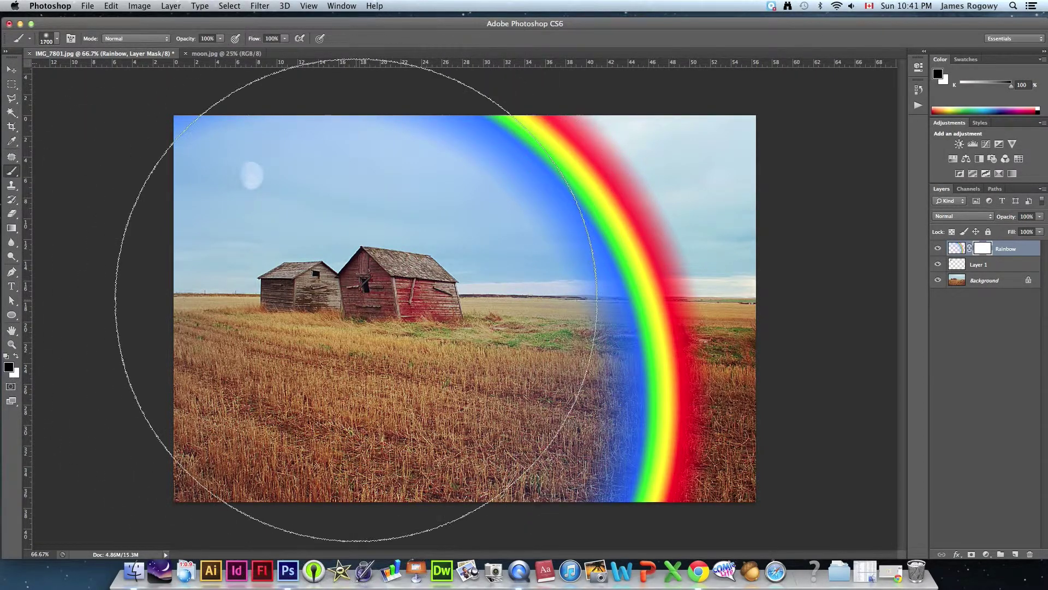
pyautogui.press('[')
pyautogui.press('[')
pyautogui.press('[')
pyautogui.press('[')
pyautogui.press('[')
pyautogui.press('[')
pyautogui.press('[')
pyautogui.press('[')
pyautogui.press('[')
pyautogui.press('[')
pyautogui.press('[')
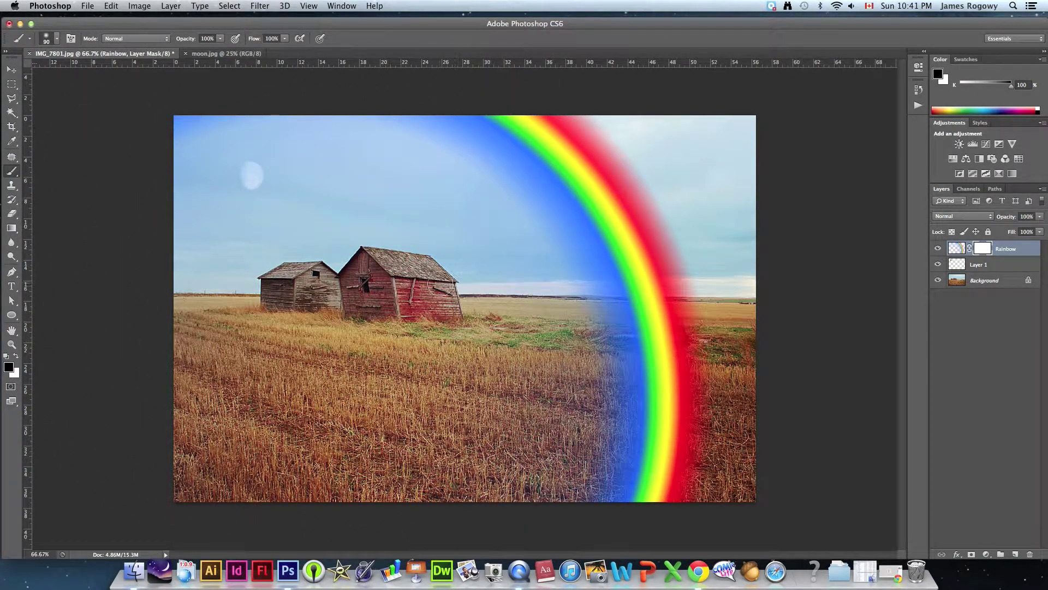
# Enlarge the brush to 250 px and paint black on the Rainbow mask to hide the colour over the field, moon, and sky above the barns.
pyautogui.press(']')
pyautogui.press(']')
pyautogui.press(']')
pyautogui.moveTo(584, 334)
pyautogui.mouseDown()
pyautogui.moveTo(703, 340)
pyautogui.moveTo(563, 339)
pyautogui.moveTo(702, 331)
pyautogui.moveTo(583, 338)
pyautogui.moveTo(659, 347)
pyautogui.moveTo(716, 399)
pyautogui.moveTo(575, 433)
pyautogui.moveTo(600, 447)
pyautogui.moveTo(704, 464)
pyautogui.moveTo(638, 505)
pyautogui.mouseUp()
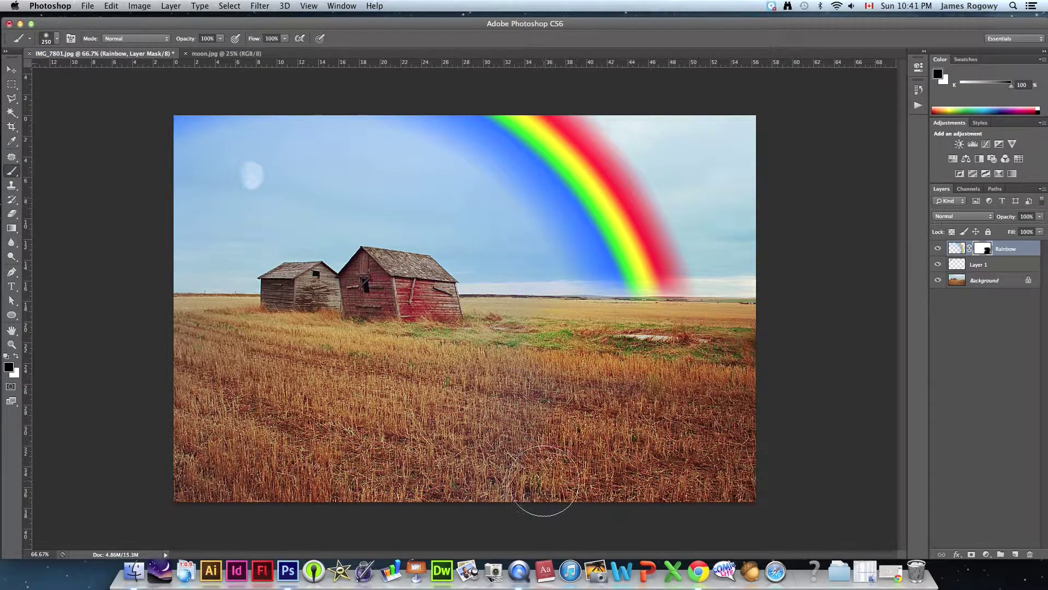
pyautogui.moveTo(199, 122)
pyautogui.mouseDown()
pyautogui.moveTo(181, 138)
pyautogui.moveTo(201, 116)
pyautogui.moveTo(233, 123)
pyautogui.moveTo(161, 122)
pyautogui.moveTo(234, 118)
pyautogui.moveTo(176, 132)
pyautogui.moveTo(325, 158)
pyautogui.moveTo(337, 202)
pyautogui.moveTo(171, 211)
pyautogui.mouseUp()
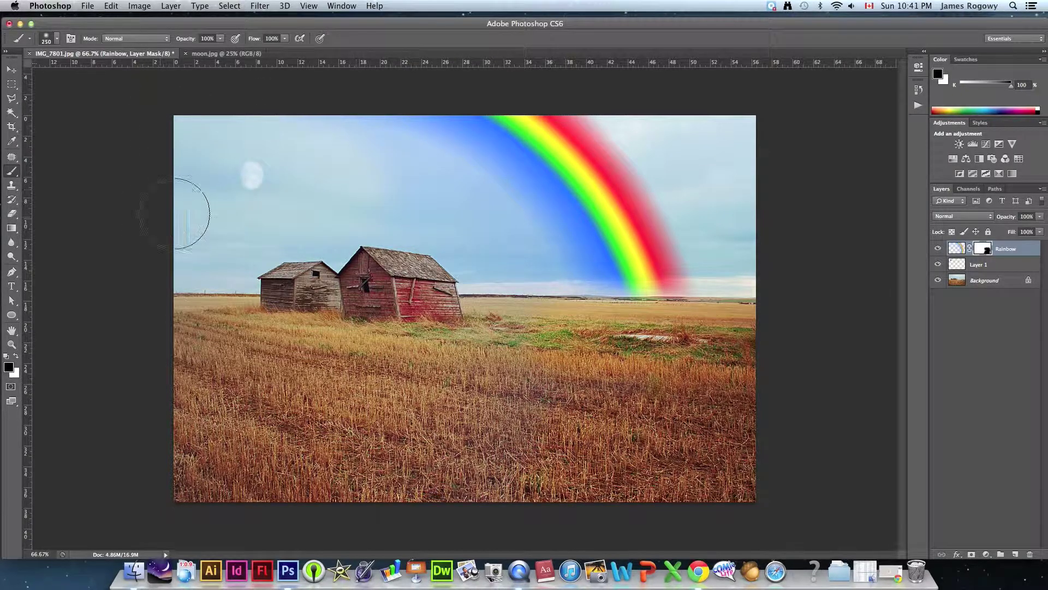
pyautogui.moveTo(244, 192)
pyautogui.mouseDown()
pyautogui.moveTo(329, 198)
pyautogui.moveTo(379, 254)
pyautogui.moveTo(237, 291)
pyautogui.moveTo(179, 291)
pyautogui.moveTo(460, 262)
pyautogui.mouseUp()
# Target the Rainbow layer's image instead of its mask, try the Lighten blend mode, and switch it to Overlay.
pyautogui.click(961, 251)
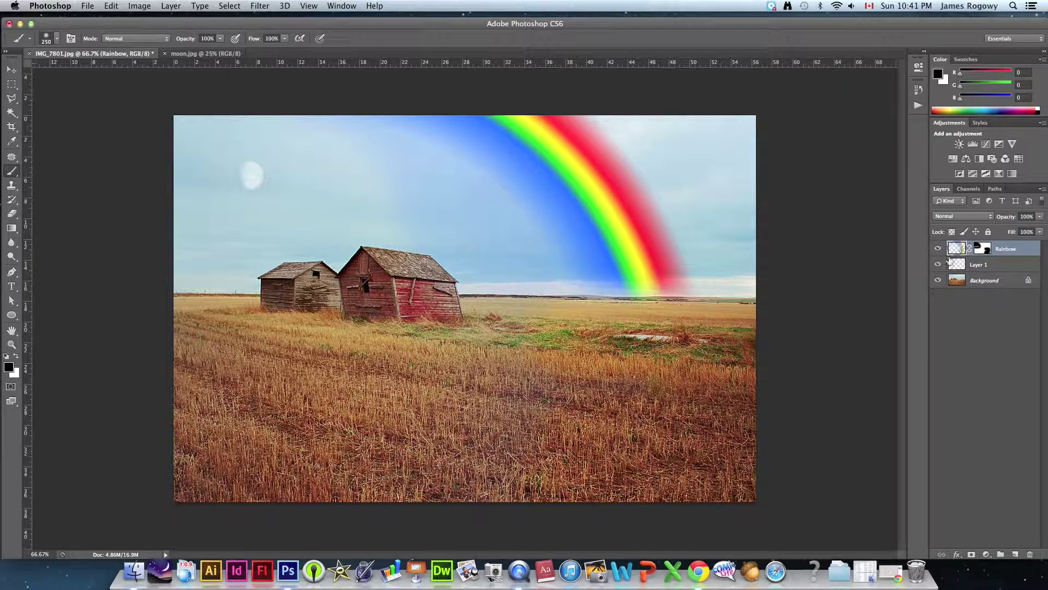
pyautogui.click(956, 217)
pyautogui.click(952, 274)
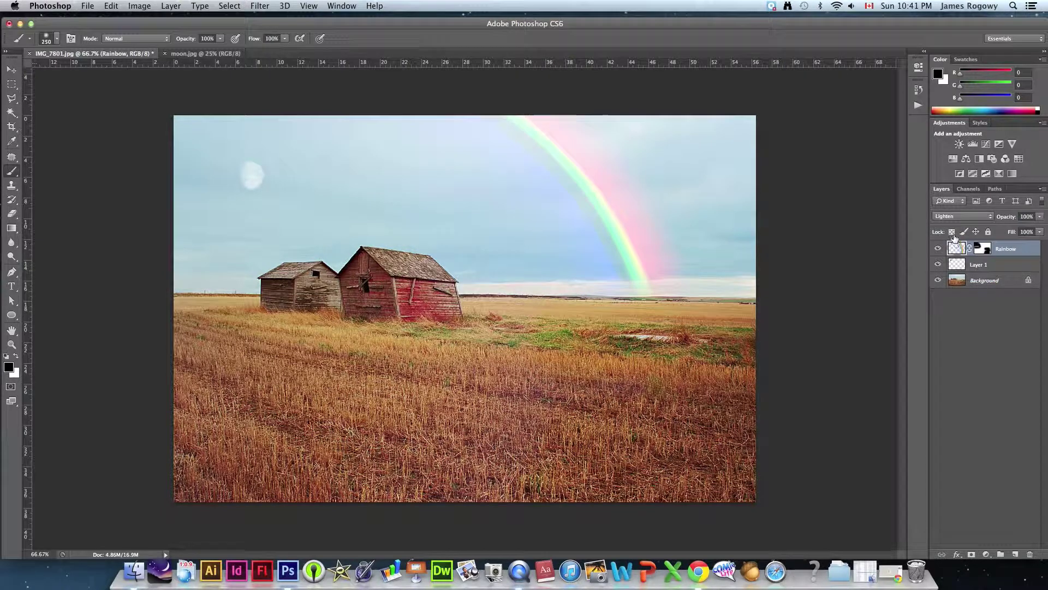
pyautogui.click(953, 217)
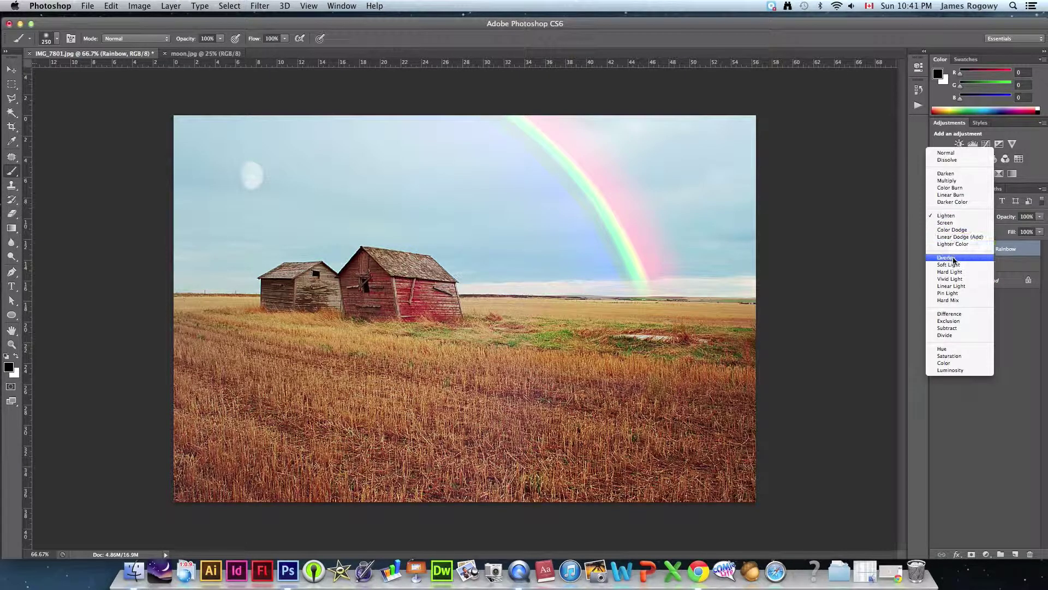
pyautogui.click(955, 257)
# Try Soft Light and Hard Light on the Rainbow layer, return it to Overlay, and lower its opacity to 73%.
pyautogui.click(952, 216)
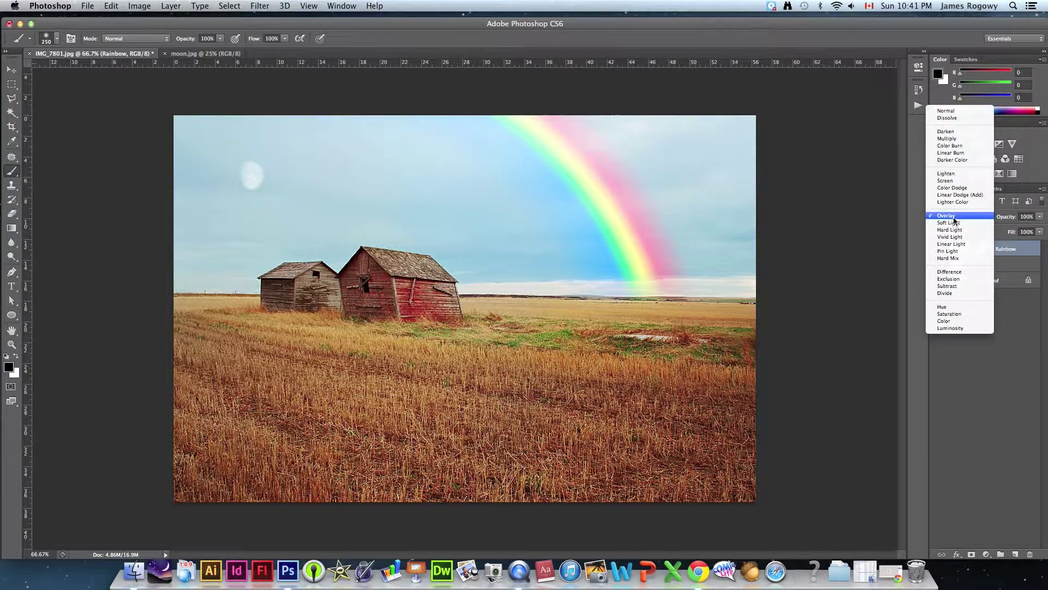
pyautogui.click(953, 226)
pyautogui.click(953, 216)
pyautogui.click(952, 225)
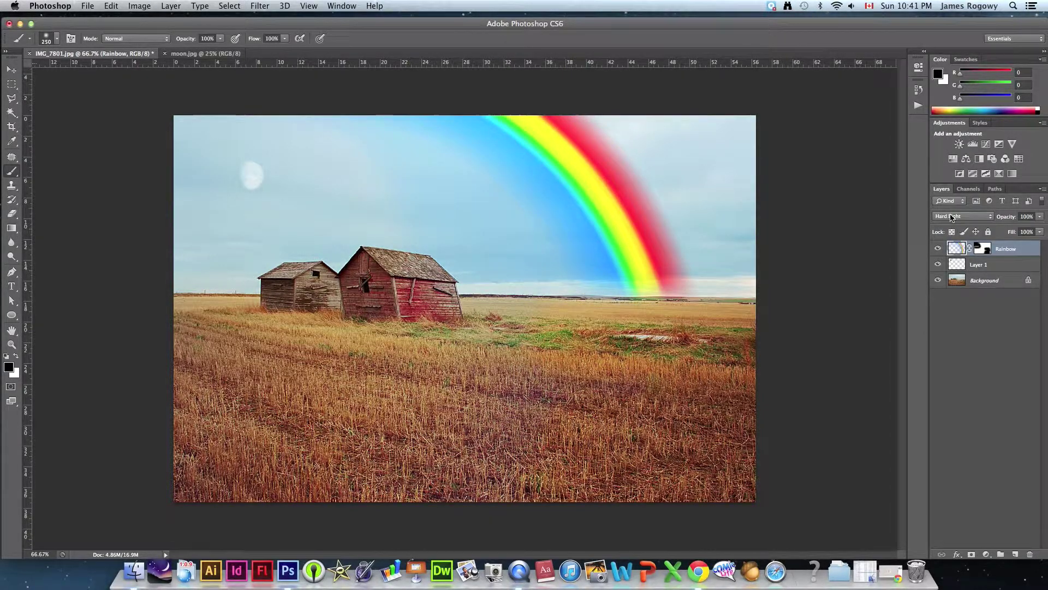
pyautogui.click(952, 217)
pyautogui.click(950, 203)
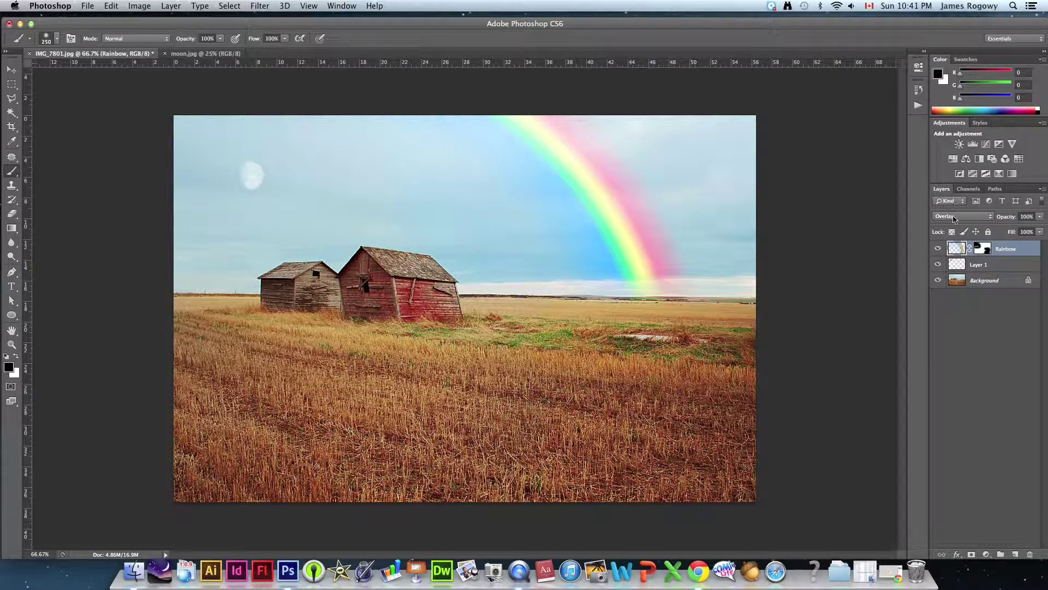
pyautogui.moveTo(1039, 217)
pyautogui.mouseDown()
pyautogui.moveTo(1040, 230)
pyautogui.moveTo(1010, 231)
pyautogui.moveTo(1027, 231)
pyautogui.mouseUp()
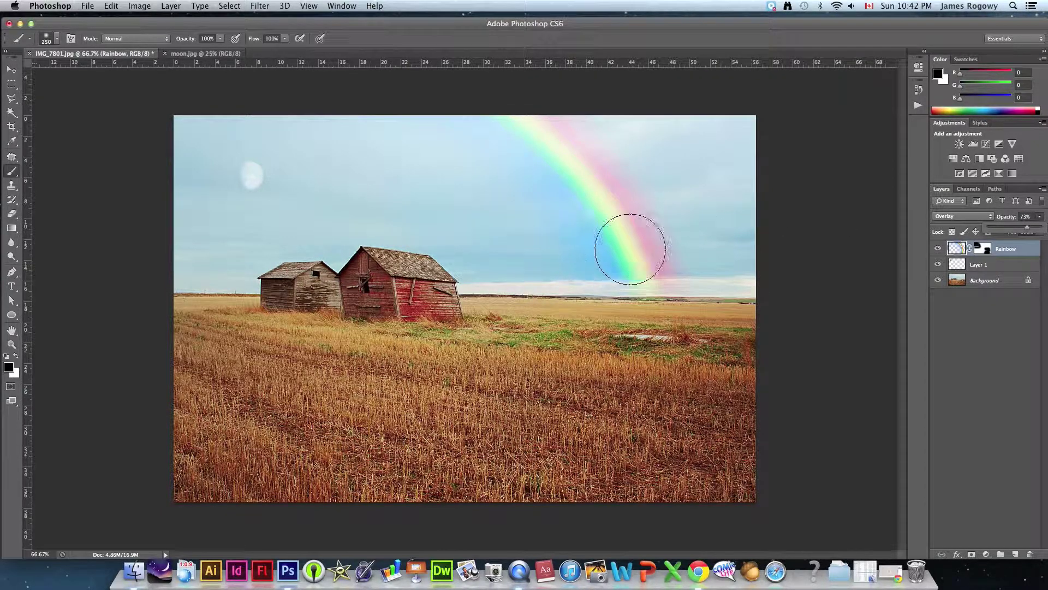
pyautogui.click(14, 71)
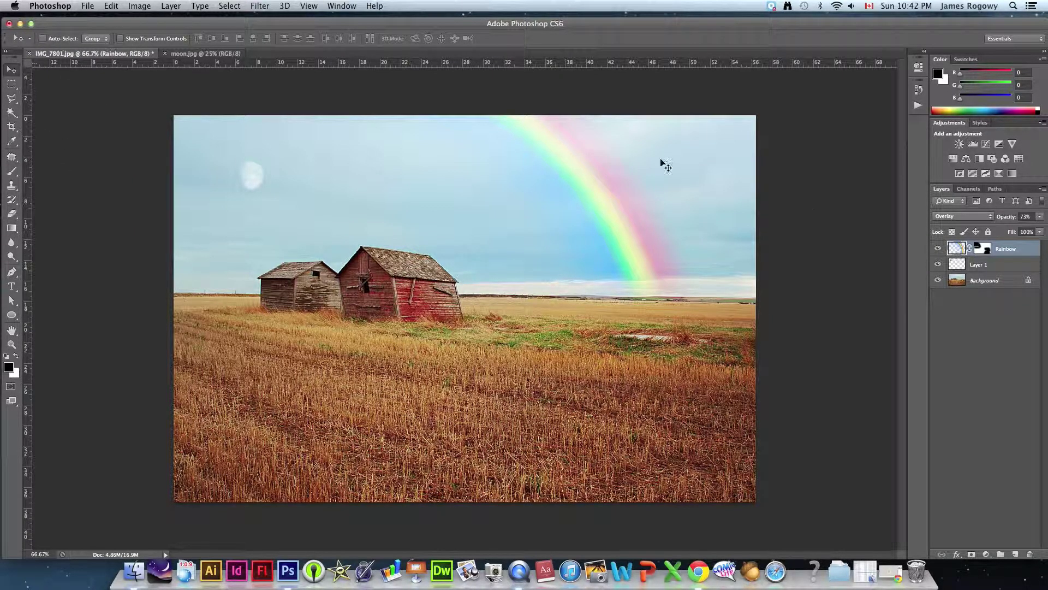
# Soften the rainbow with a Gaussian Blur, comparing several strengths before applying a radius of 8.7 pixels.
pyautogui.click(268, 7)
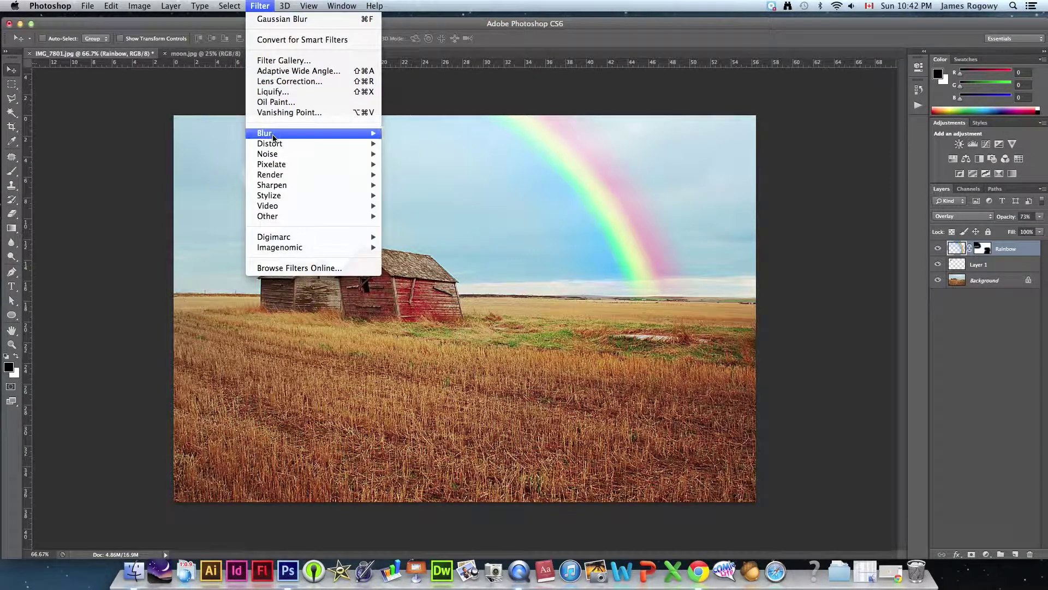
pyautogui.moveTo(282, 133)
pyautogui.click(425, 216)
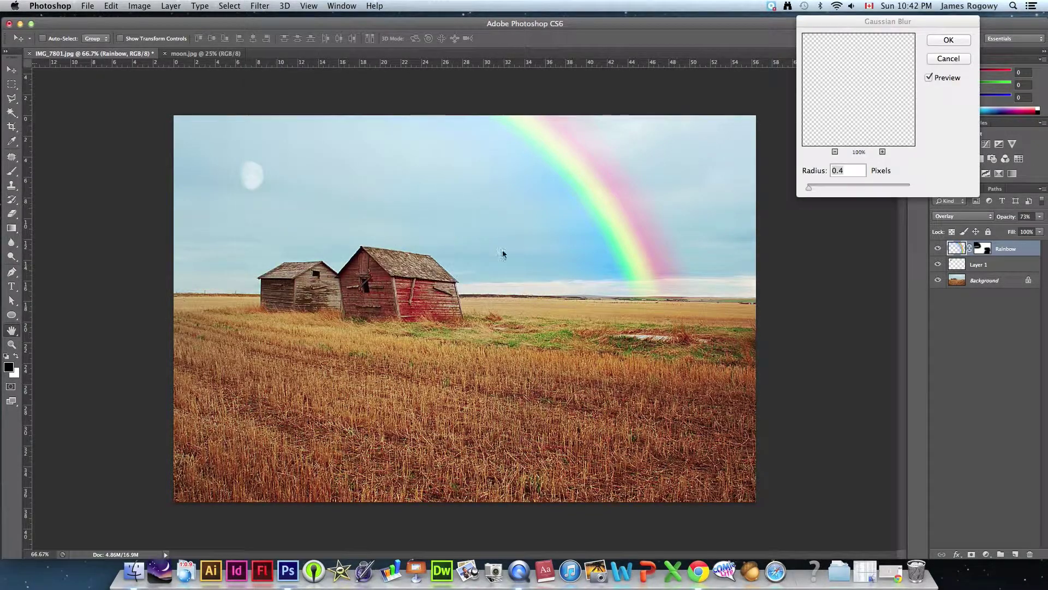
pyautogui.moveTo(809, 188); pyautogui.dragTo(821, 191)
pyautogui.moveTo(821, 190); pyautogui.dragTo(846, 193)
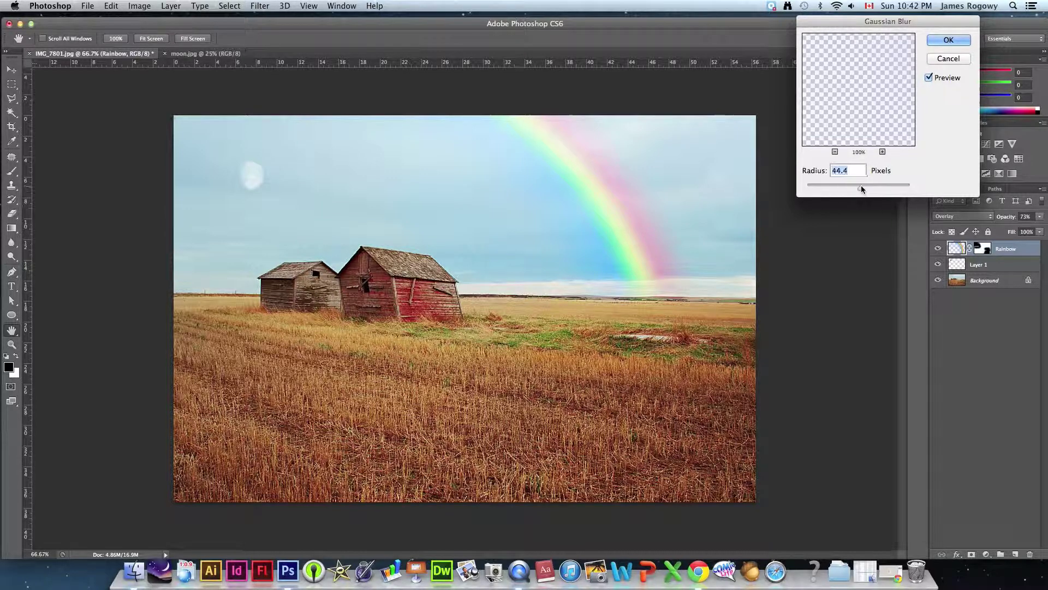
pyautogui.moveTo(862, 189); pyautogui.dragTo(850, 188)
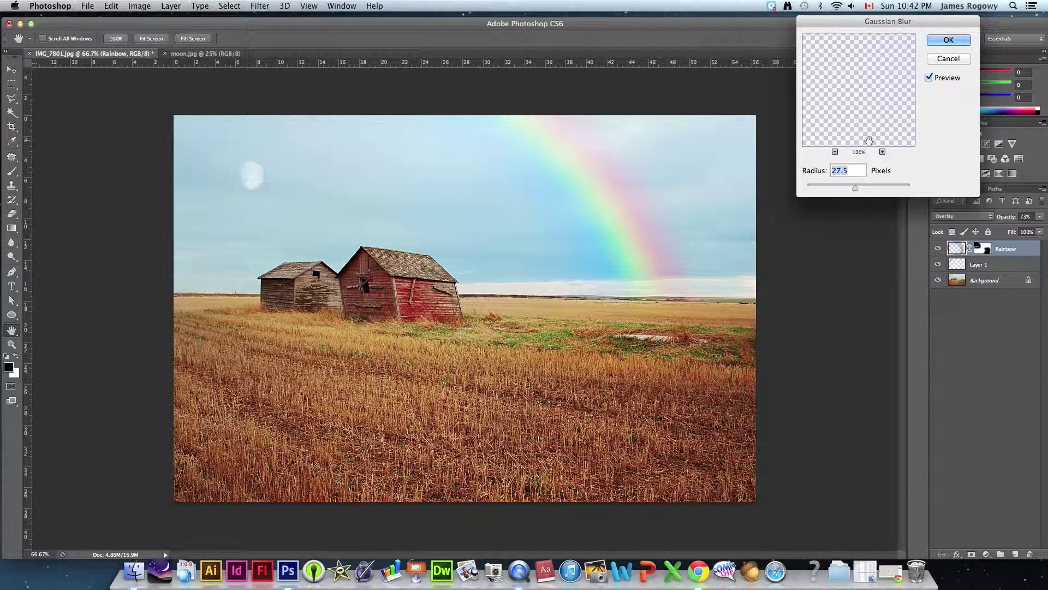
pyautogui.moveTo(847, 190); pyautogui.dragTo(802, 190)
pyautogui.click(852, 188)
pyautogui.click(845, 189)
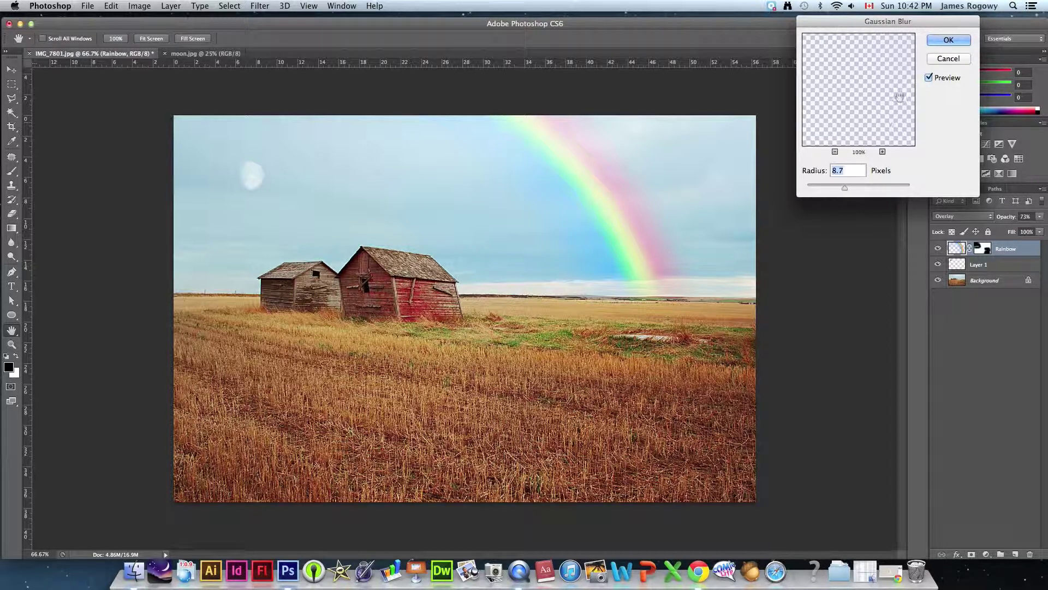
pyautogui.click(939, 40)
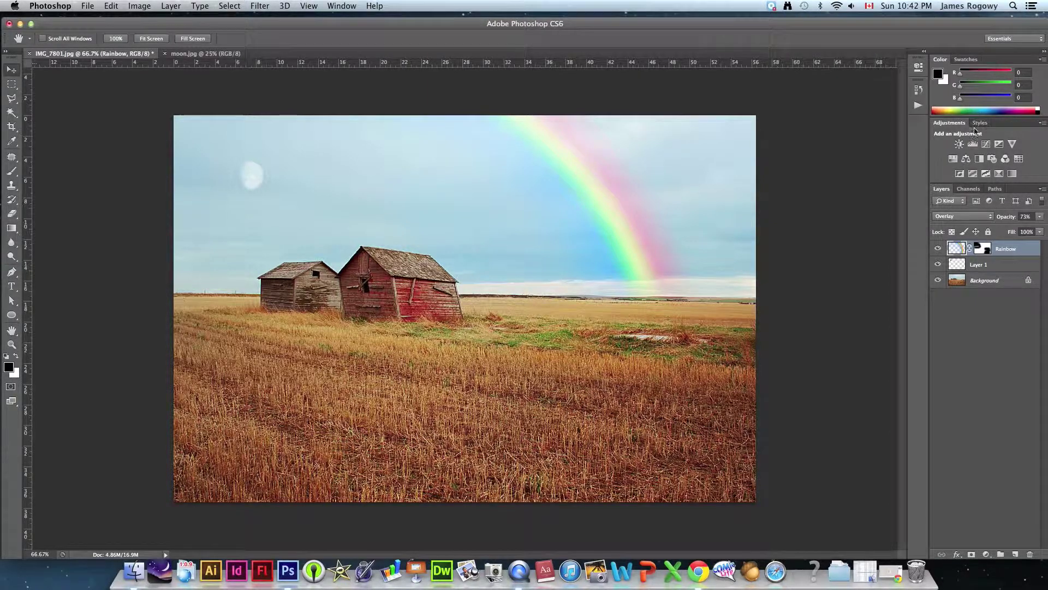
# Raise the Rainbow layer's opacity to about 82% and deselect the layer.
pyautogui.click(1042, 219)
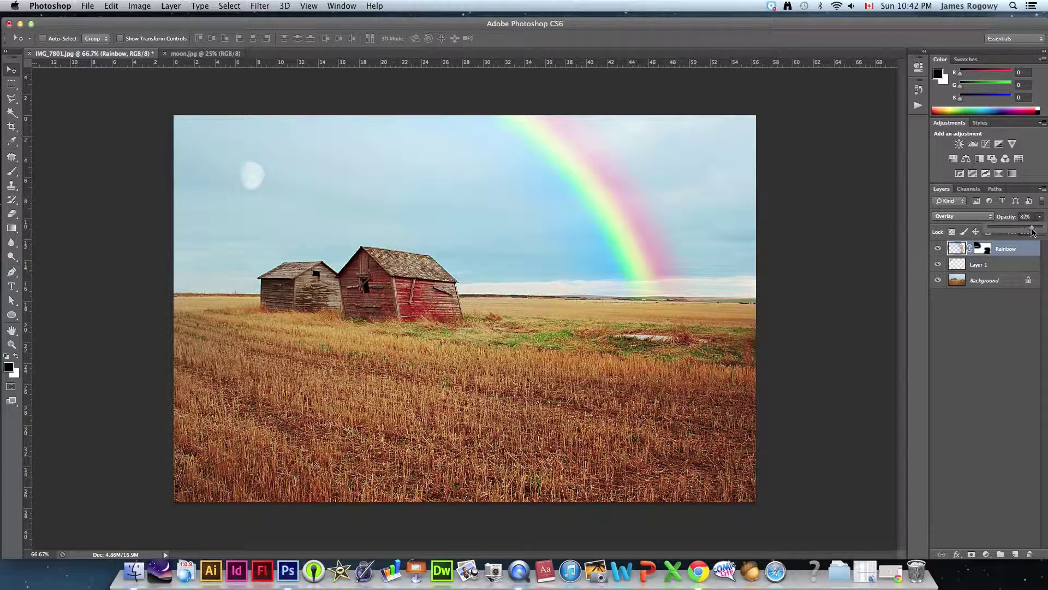
pyautogui.moveTo(1034, 232); pyautogui.dragTo(1035, 232)
pyautogui.click(999, 336)
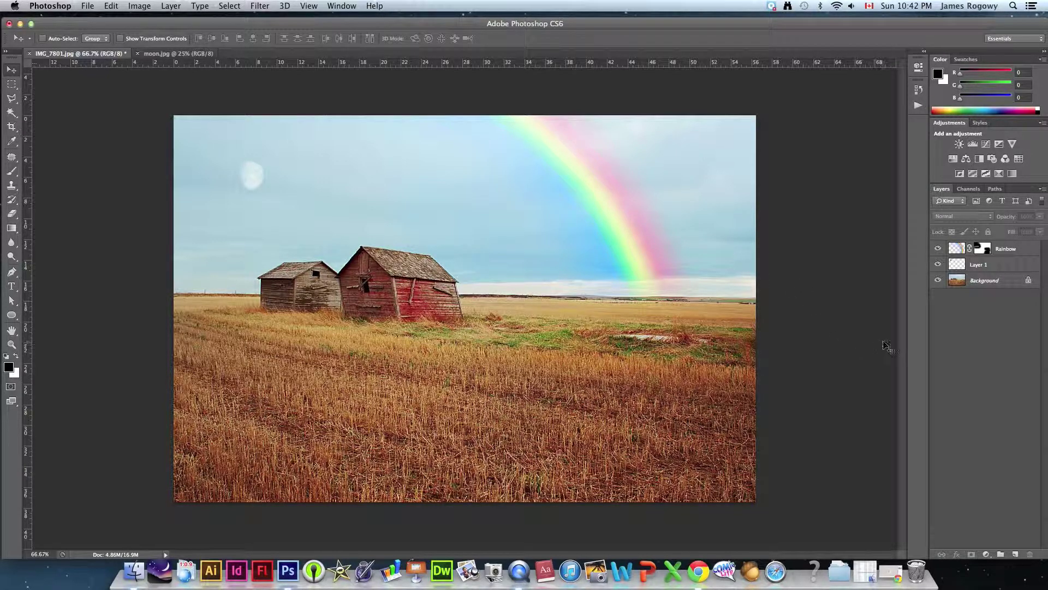
# Create a new layer above the Rainbow layer and name it Vignette.
pyautogui.click(1006, 255)
pyautogui.click(1028, 362)
pyautogui.click(1015, 554)
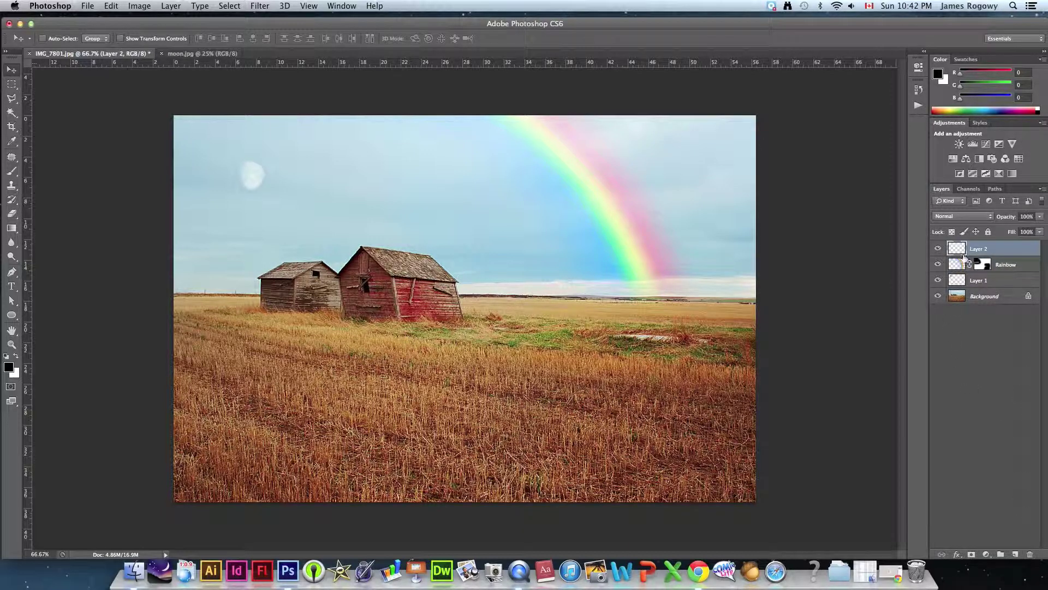
pyautogui.doubleClick(980, 249)
pyautogui.write('Vignette')
pyautogui.press('Return')
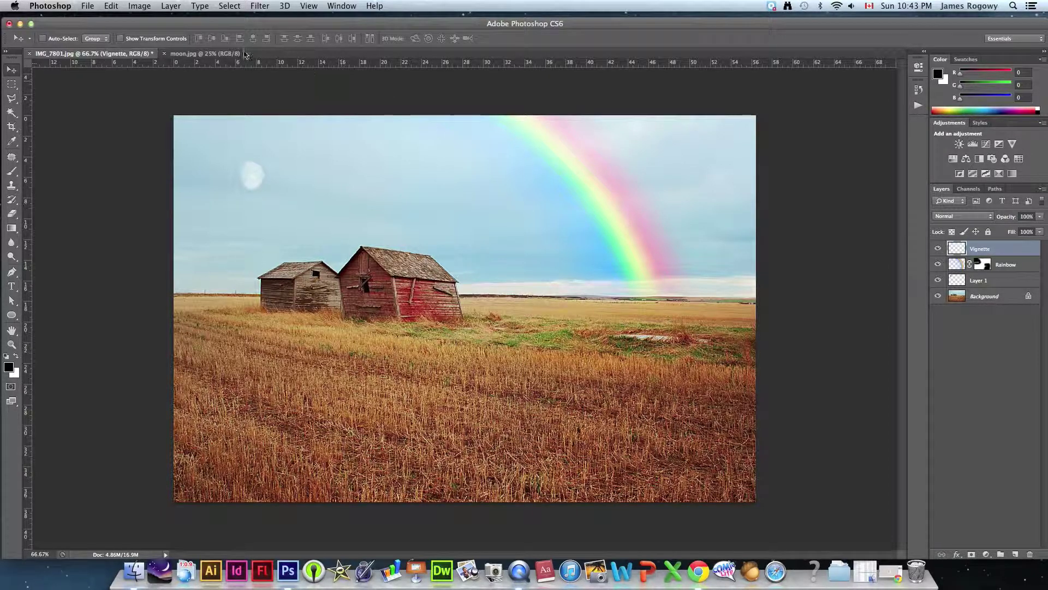
# Fill the Vignette layer with black in Normal mode at 100% opacity.
pyautogui.click(117, 8)
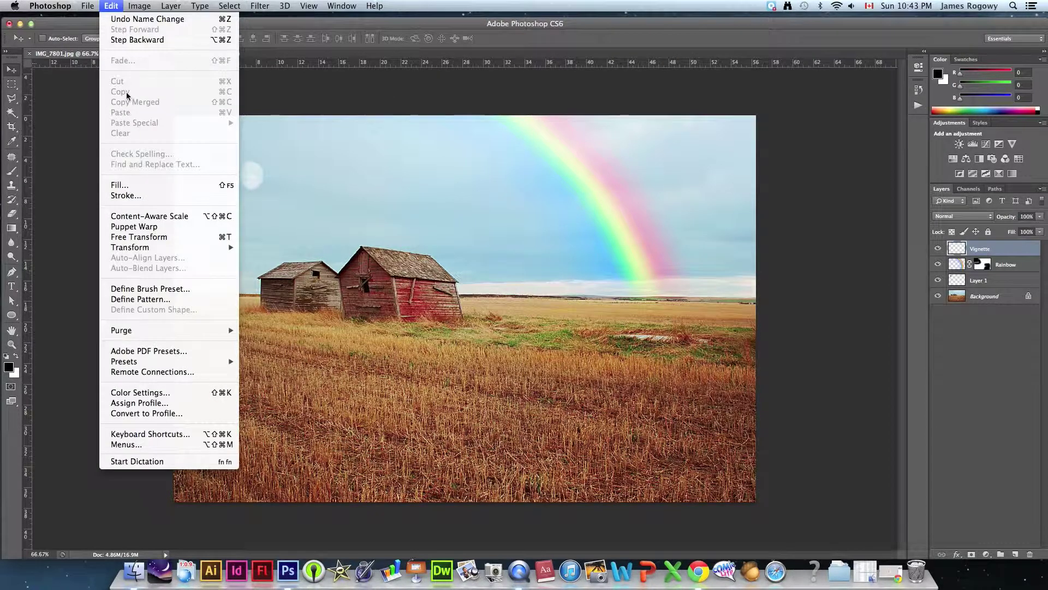
pyautogui.click(204, 188)
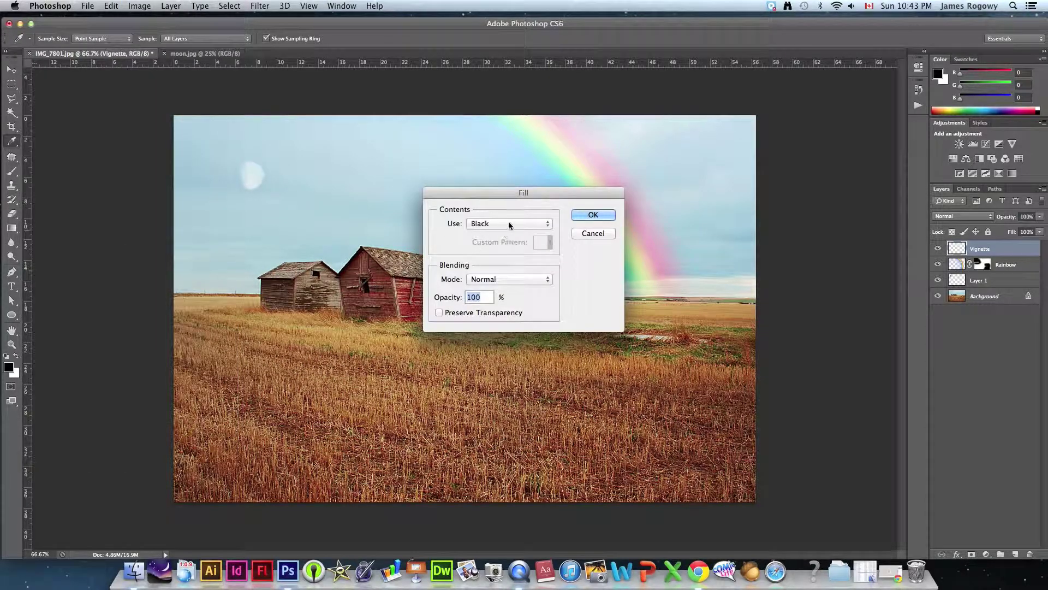
pyautogui.click(594, 215)
pyautogui.press('v')
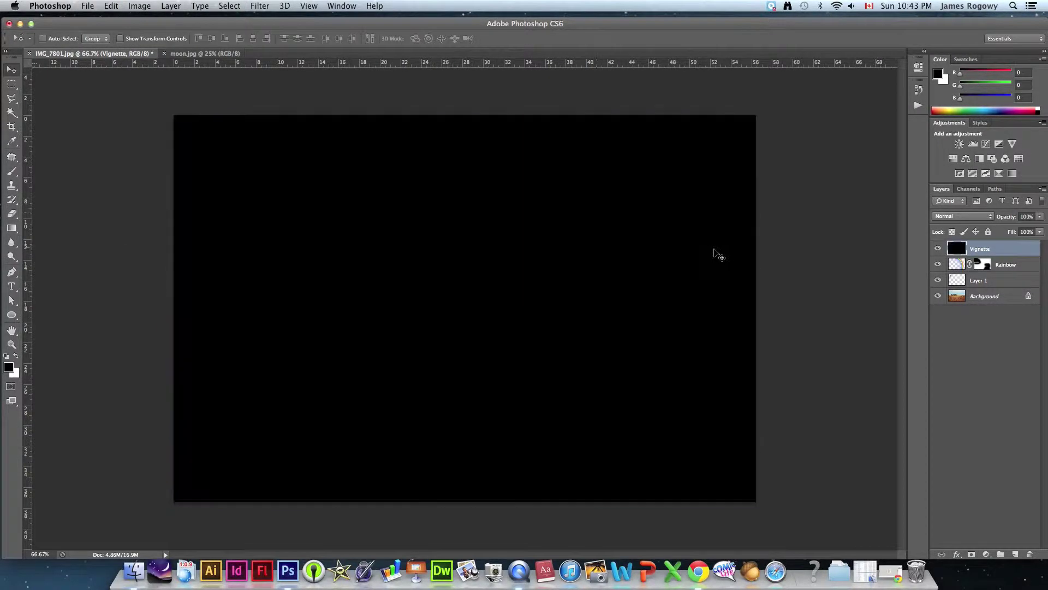
# Lower the Vignette layer's opacity to 60%.
pyautogui.click(1039, 216)
pyautogui.moveTo(1039, 229); pyautogui.dragTo(1021, 232)
pyautogui.click(1007, 325)
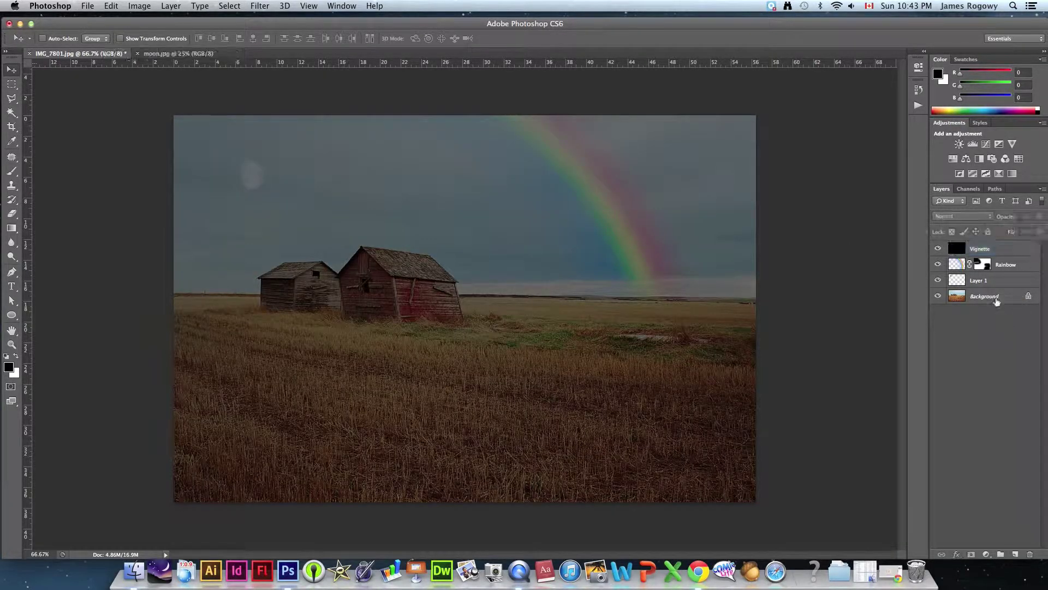
# Add a layer mask to the Vignette layer and set up a soft 800 px brush with 0% hardness.
pyautogui.click(976, 255)
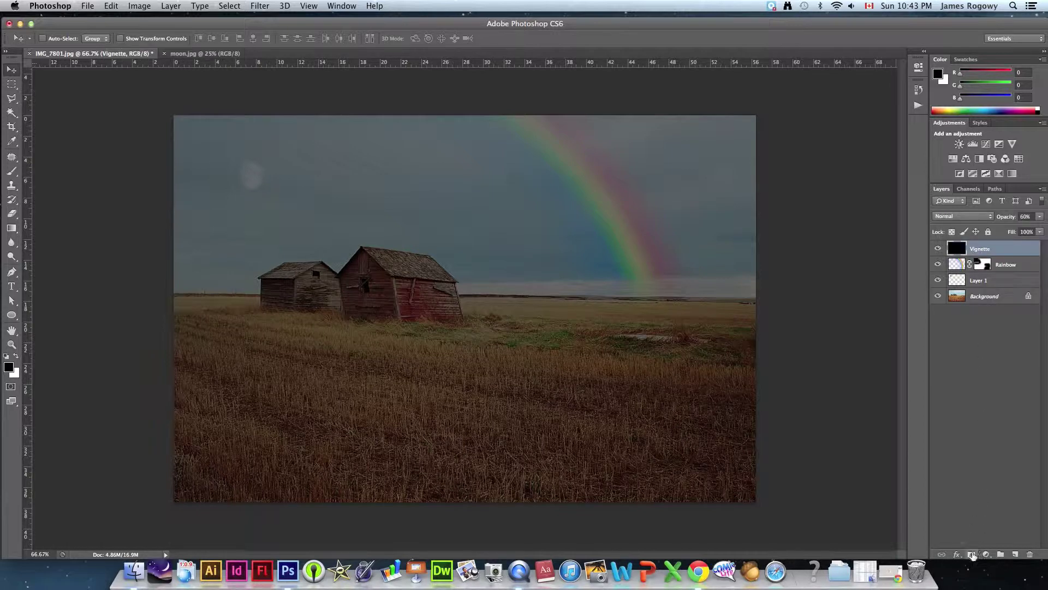
pyautogui.click(971, 555)
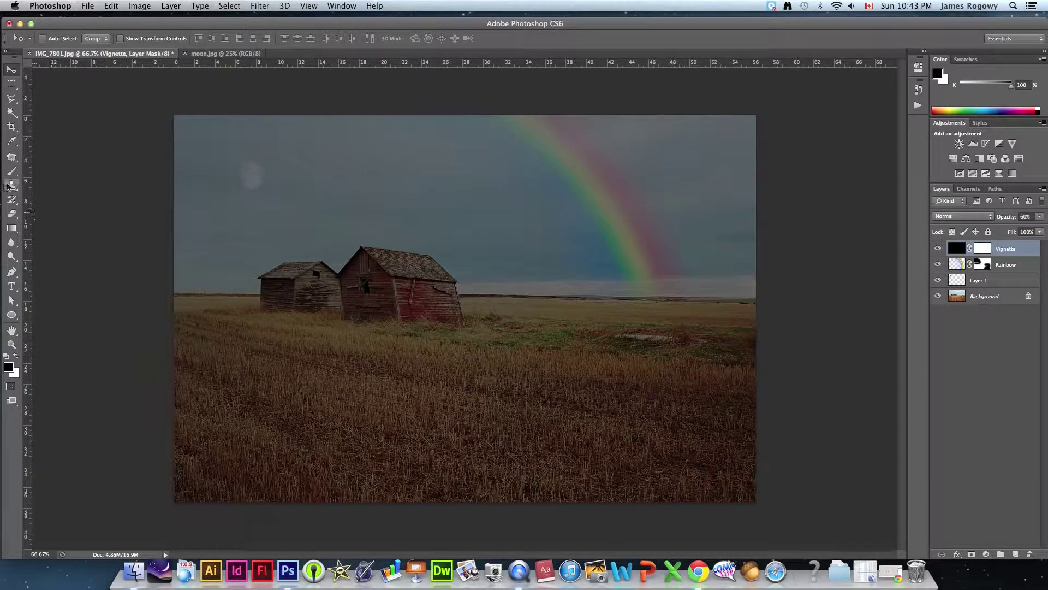
pyautogui.click(12, 172)
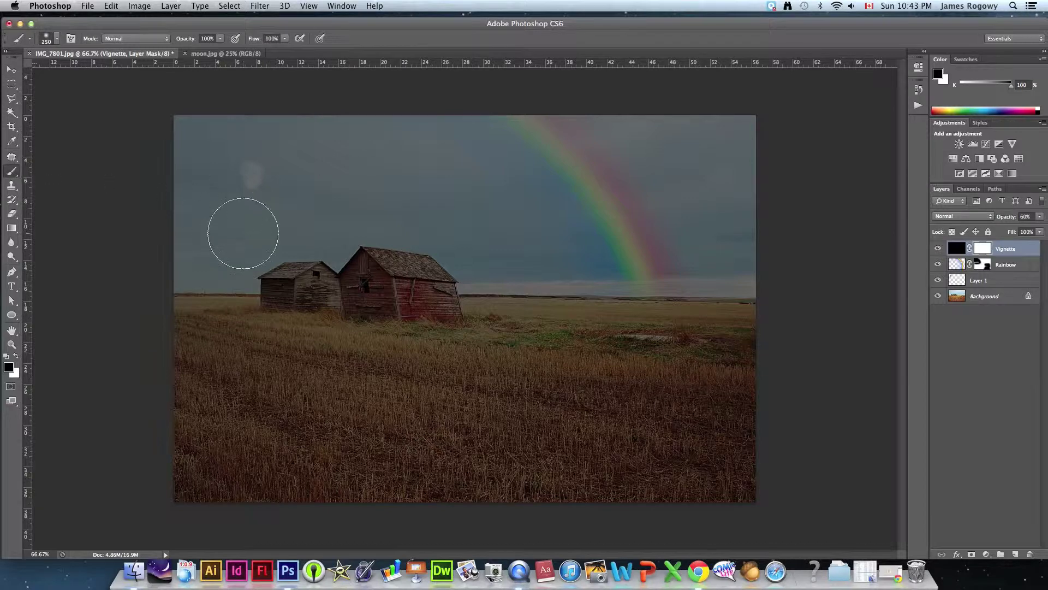
pyautogui.press(']')
pyautogui.press(']')
pyautogui.press(']')
pyautogui.press(']')
pyautogui.press(']')
pyautogui.press(']')
pyautogui.press(']')
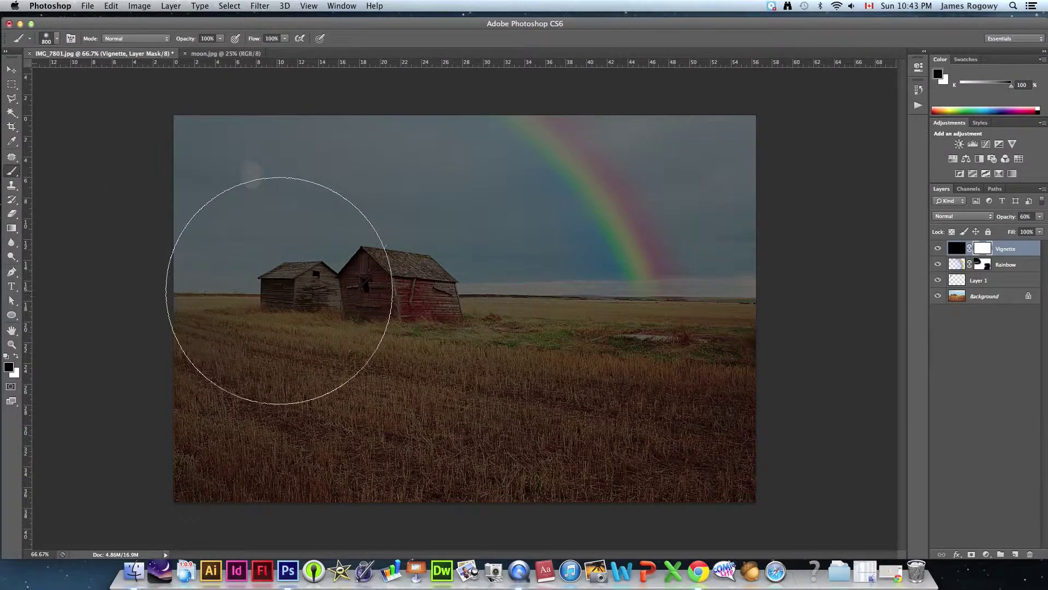
pyautogui.click(46, 37)
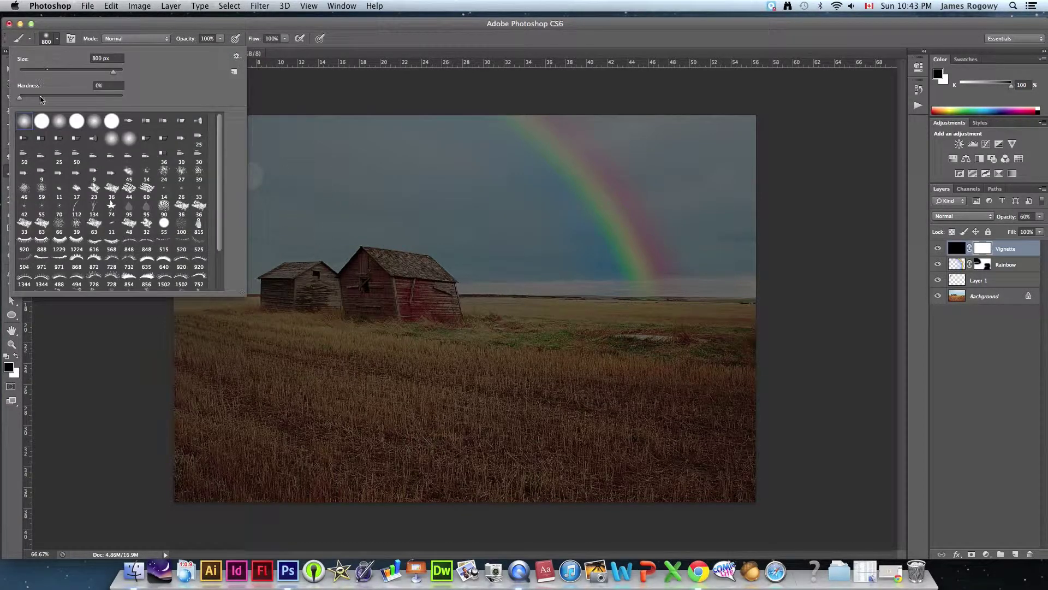
pyautogui.click(48, 41)
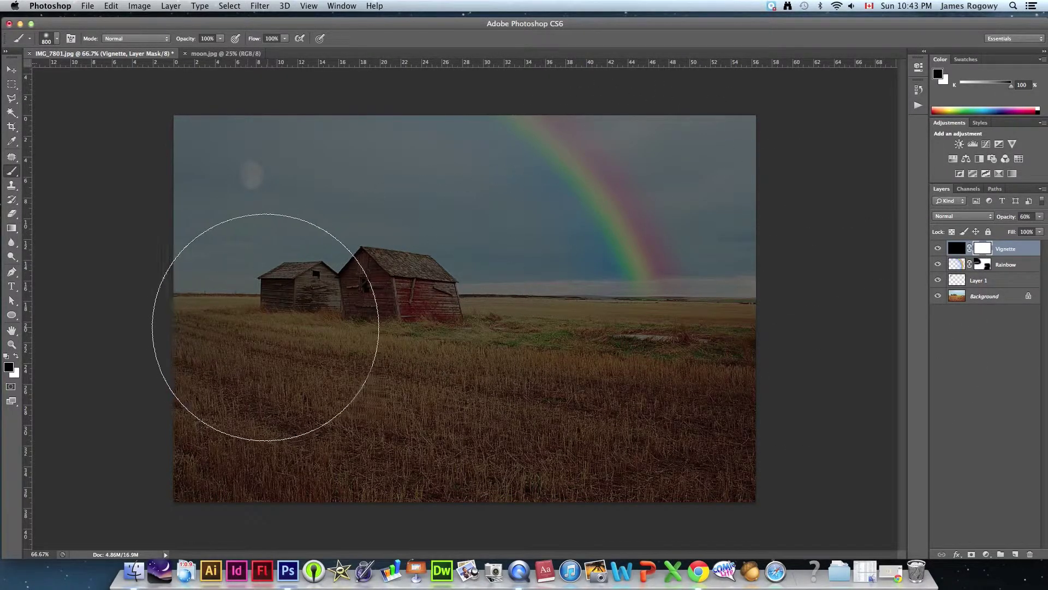
# Paint black on the Vignette mask across the barns, field and central sky, leaving only the photo's outer edges darkened.
pyautogui.click(257, 335)
pyautogui.moveTo(257, 335)
pyautogui.mouseDown()
pyautogui.moveTo(359, 311)
pyautogui.moveTo(388, 367)
pyautogui.moveTo(442, 355)
pyautogui.moveTo(408, 371)
pyautogui.moveTo(613, 375)
pyautogui.moveTo(494, 382)
pyautogui.moveTo(656, 332)
pyautogui.moveTo(488, 388)
pyautogui.moveTo(588, 368)
pyautogui.moveTo(479, 335)
pyautogui.moveTo(377, 341)
pyautogui.moveTo(234, 323)
pyautogui.moveTo(262, 334)
pyautogui.mouseUp()
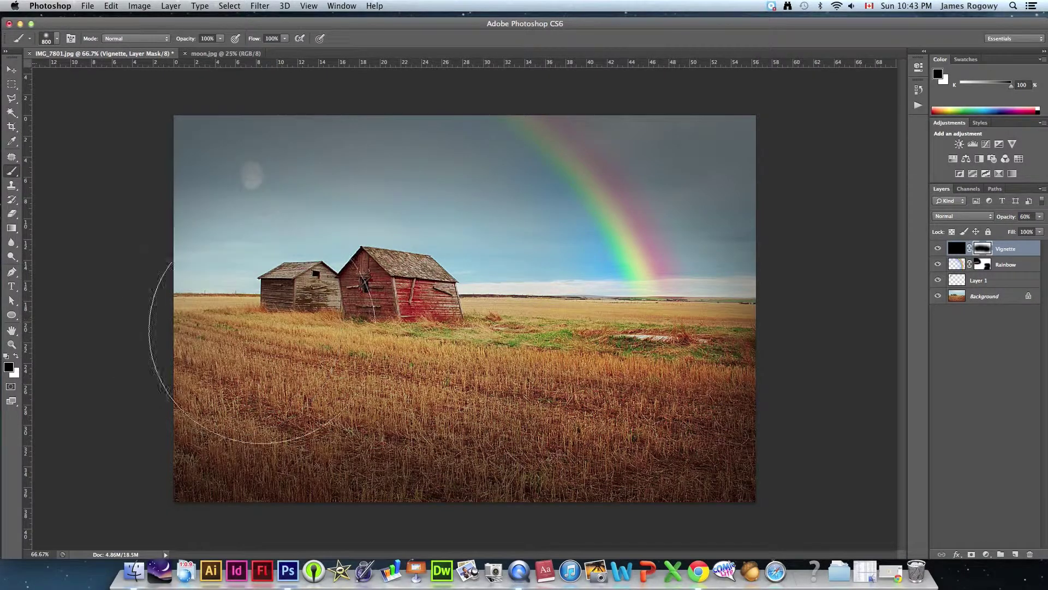
pyautogui.moveTo(729, 381)
pyautogui.mouseDown()
pyautogui.moveTo(705, 373)
pyautogui.moveTo(703, 337)
pyautogui.moveTo(588, 346)
pyautogui.moveTo(613, 276)
pyautogui.moveTo(487, 346)
pyautogui.moveTo(436, 339)
pyautogui.moveTo(524, 285)
pyautogui.moveTo(524, 349)
pyautogui.moveTo(528, 297)
pyautogui.moveTo(552, 275)
pyautogui.moveTo(539, 239)
pyautogui.moveTo(462, 260)
pyautogui.moveTo(511, 362)
pyautogui.moveTo(438, 341)
pyautogui.moveTo(294, 266)
pyautogui.moveTo(306, 291)
pyautogui.moveTo(407, 366)
pyautogui.moveTo(533, 230)
pyautogui.mouseUp()
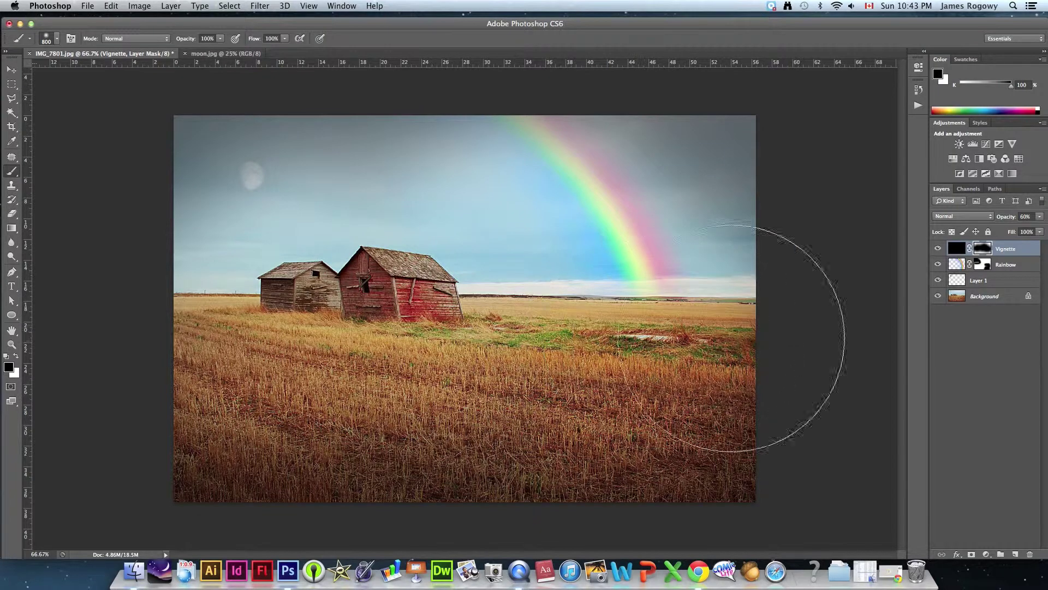
# Fade the rainbow's upper end on the Rainbow layer's mask and raise the layer's opacity to 89%.
pyautogui.click(1006, 265)
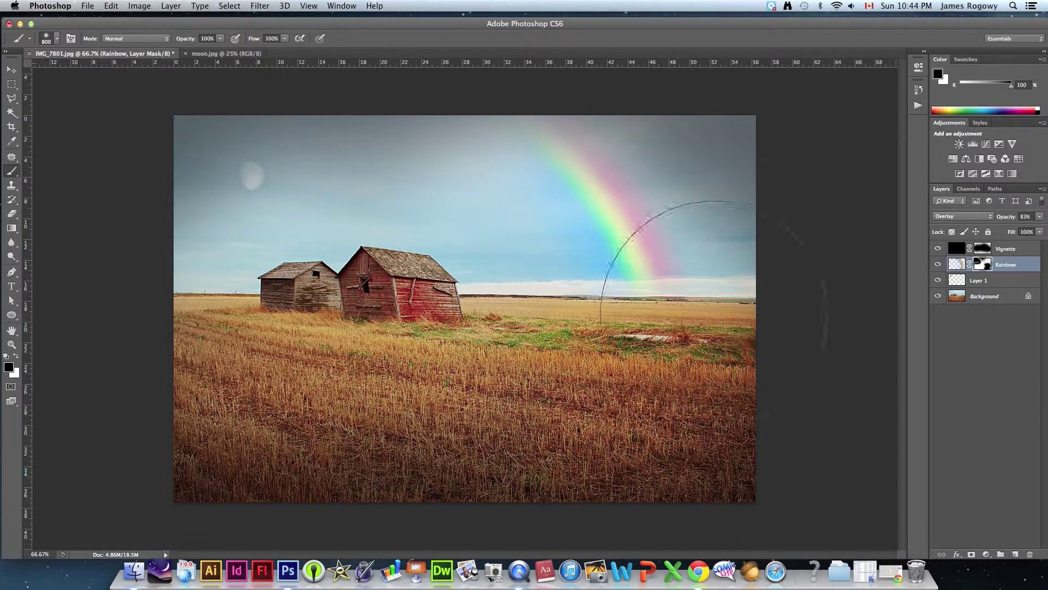
pyautogui.click(957, 264)
pyautogui.click(1039, 217)
pyautogui.moveTo(1033, 227); pyautogui.dragTo(1037, 229)
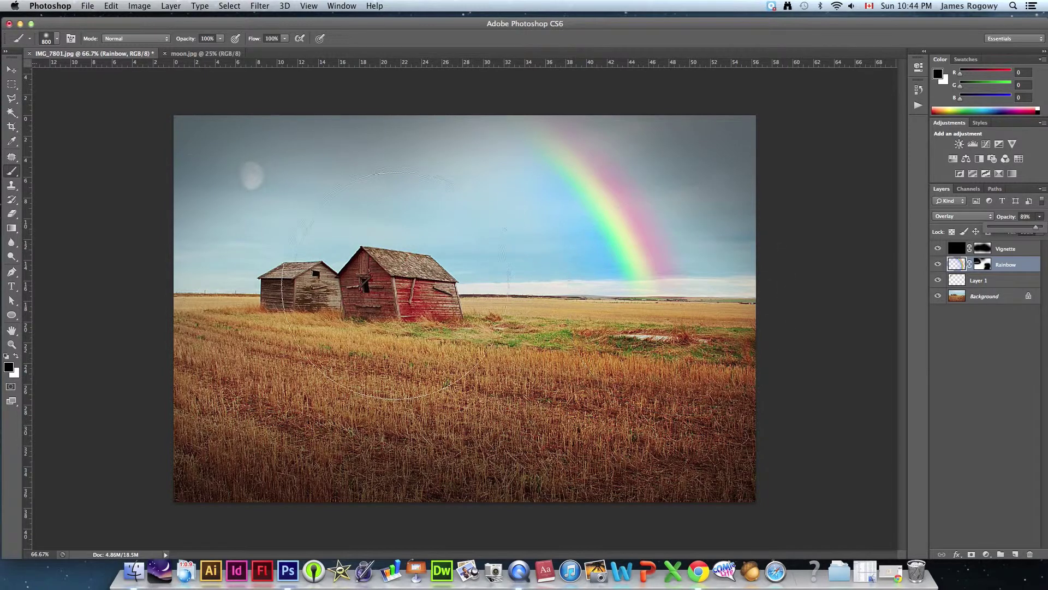
pyautogui.click(11, 69)
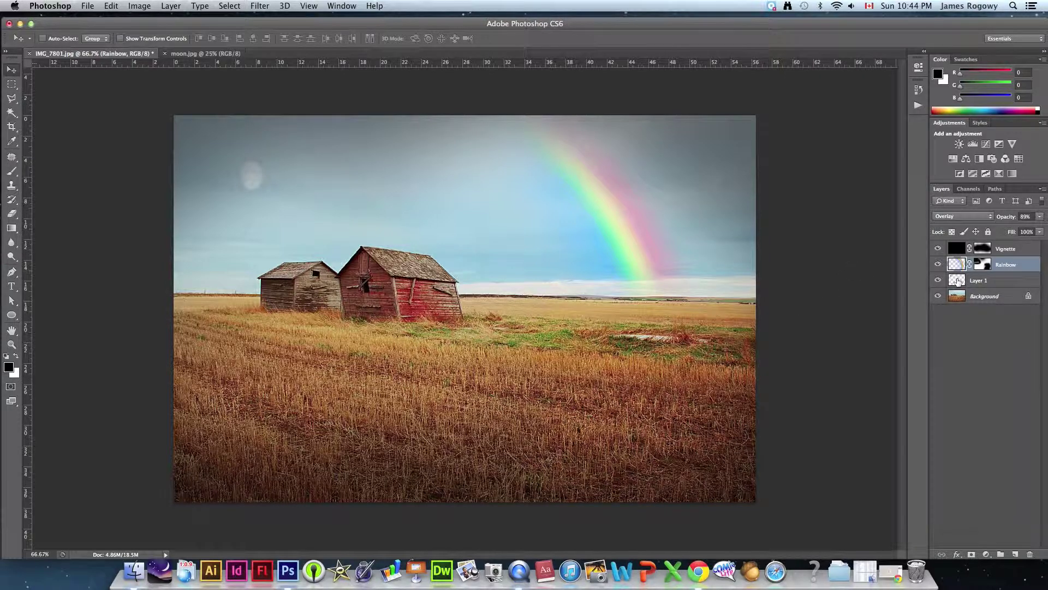
# Move the moon on Layer 1 slightly to the right in the sky, away from the photo's darkened edge.
pyautogui.click(957, 281)
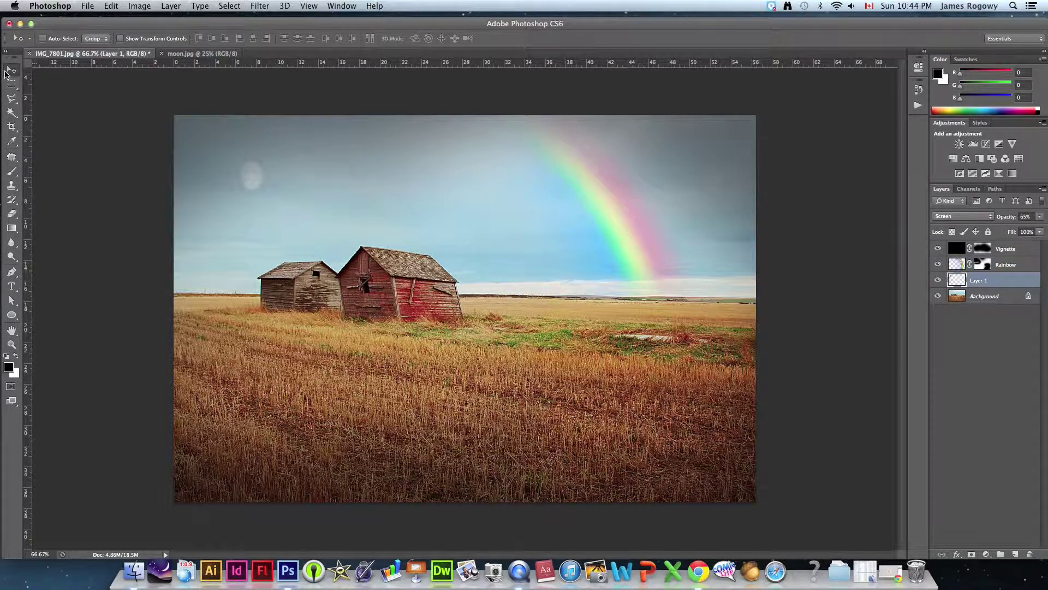
pyautogui.moveTo(257, 181); pyautogui.dragTo(270, 182)
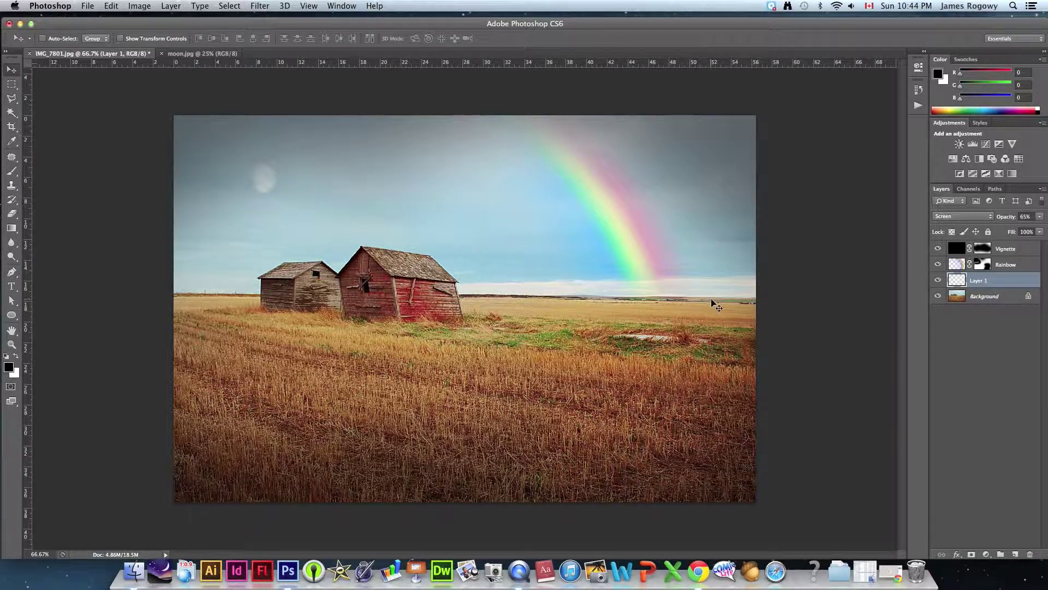
# Compare the original opened photo with the edited version through the document history, returning to the latest Move state.
pyautogui.click(916, 91)
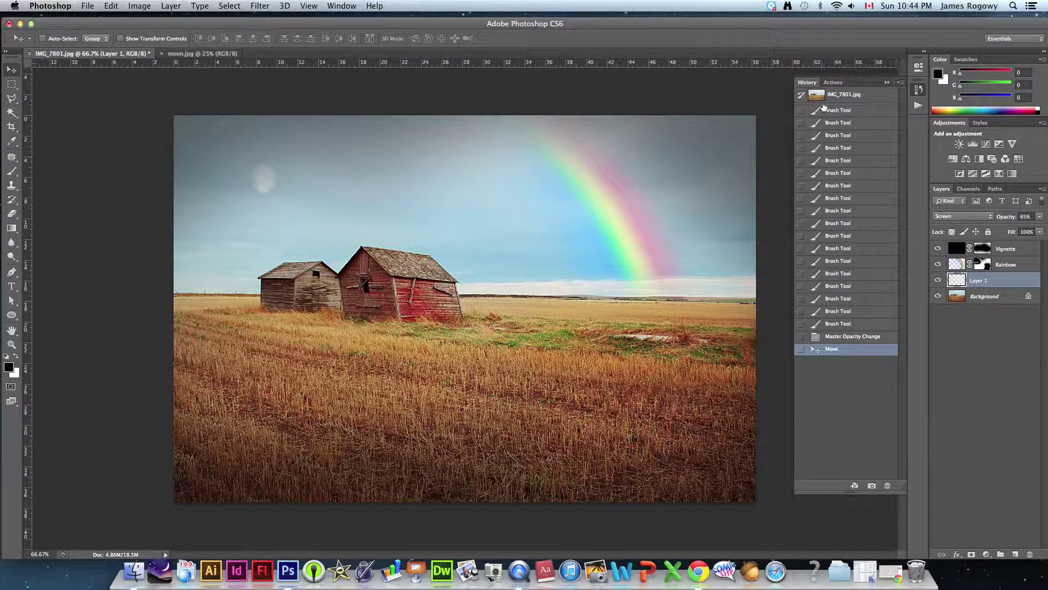
pyautogui.click(825, 96)
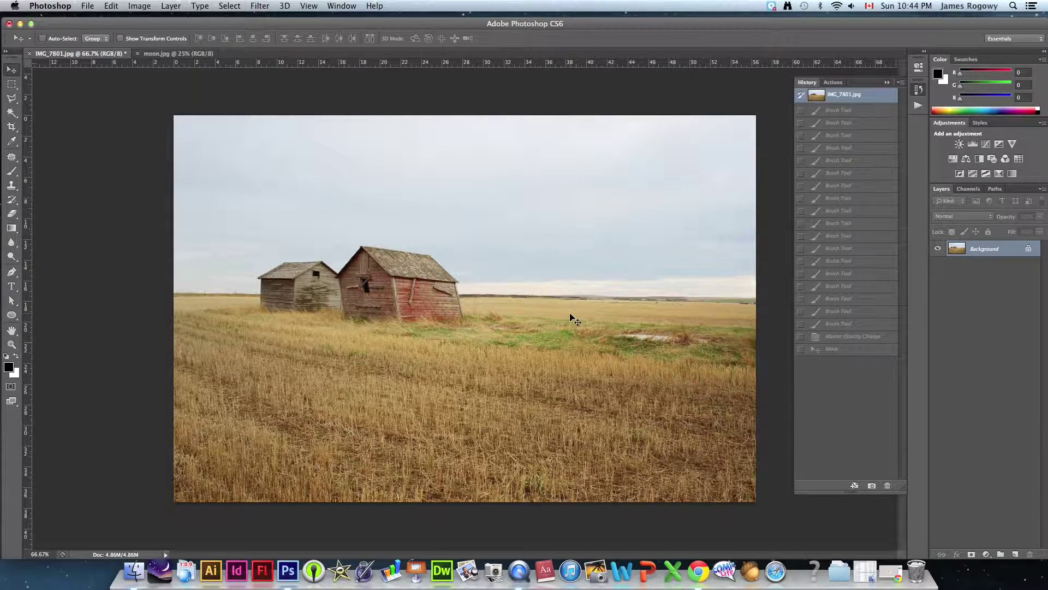
pyautogui.click(847, 350)
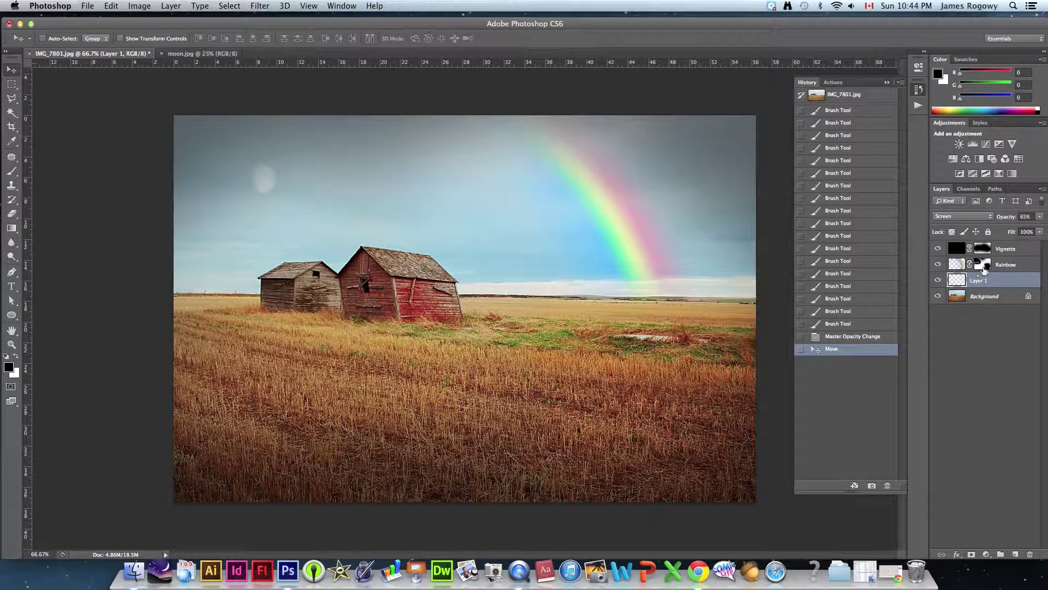
# Lower the Rainbow layer's opacity to 82% and deselect all layers.
pyautogui.click(959, 266)
pyautogui.click(1042, 217)
pyautogui.moveTo(1035, 228); pyautogui.dragTo(1032, 229)
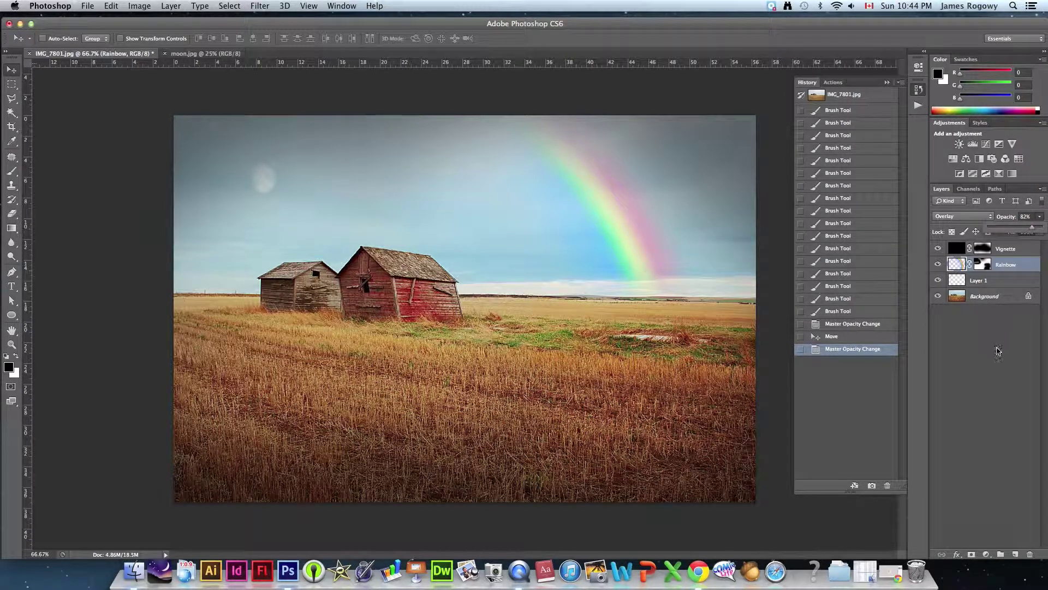
pyautogui.click(999, 352)
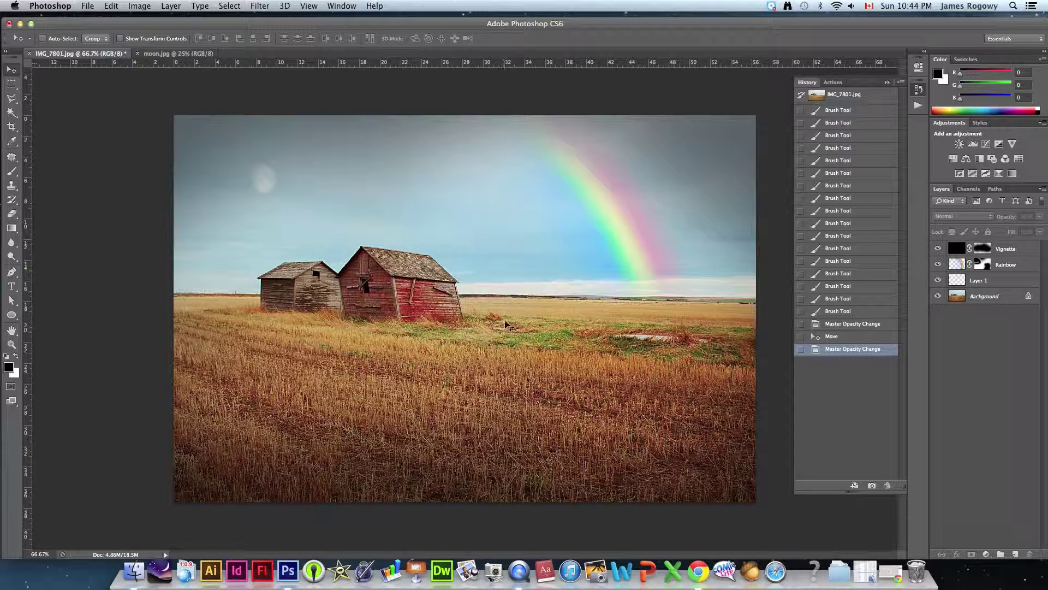
# Save the layered image in Photoshop format as rainbow.psd in the WED TUTORIAL folder, with Maximize Compatibility on.
pyautogui.click(87, 6)
pyautogui.click(104, 133)
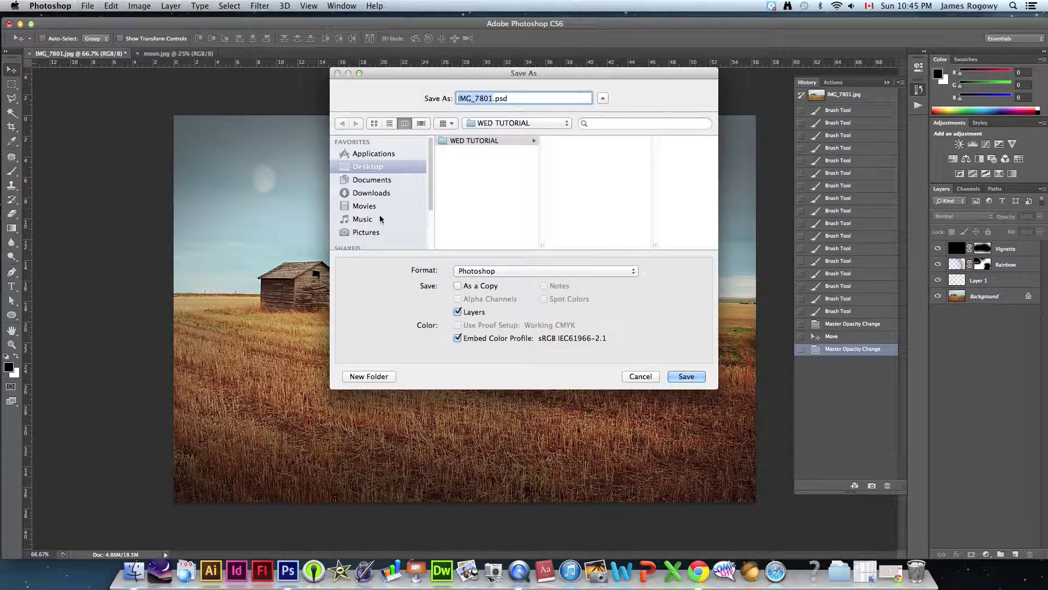
pyautogui.click(493, 98)
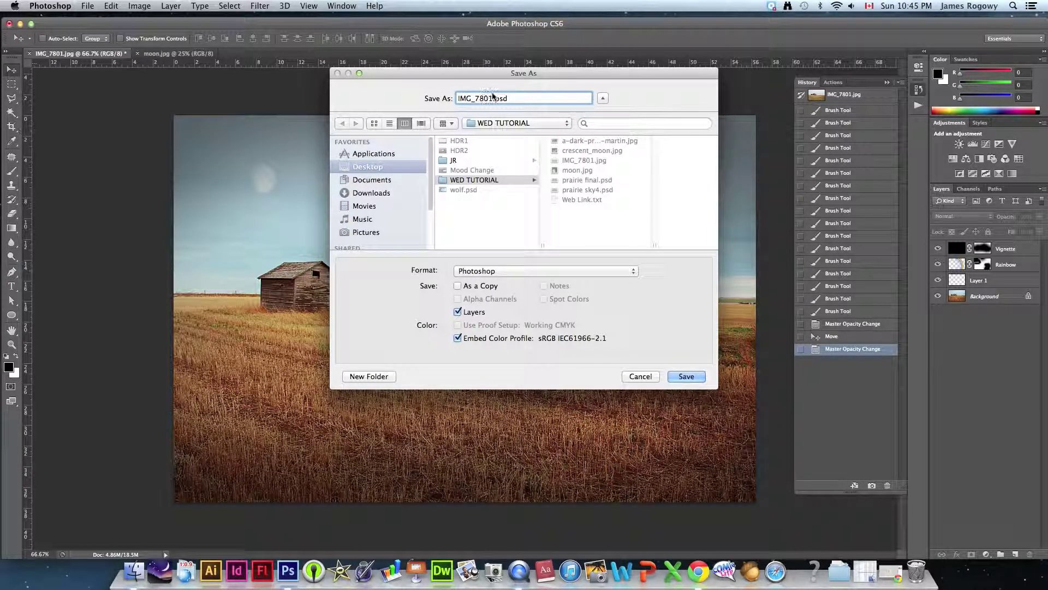
pyautogui.press('super+shift+Left')
pyautogui.write('rainbow')
pyautogui.press('Return')
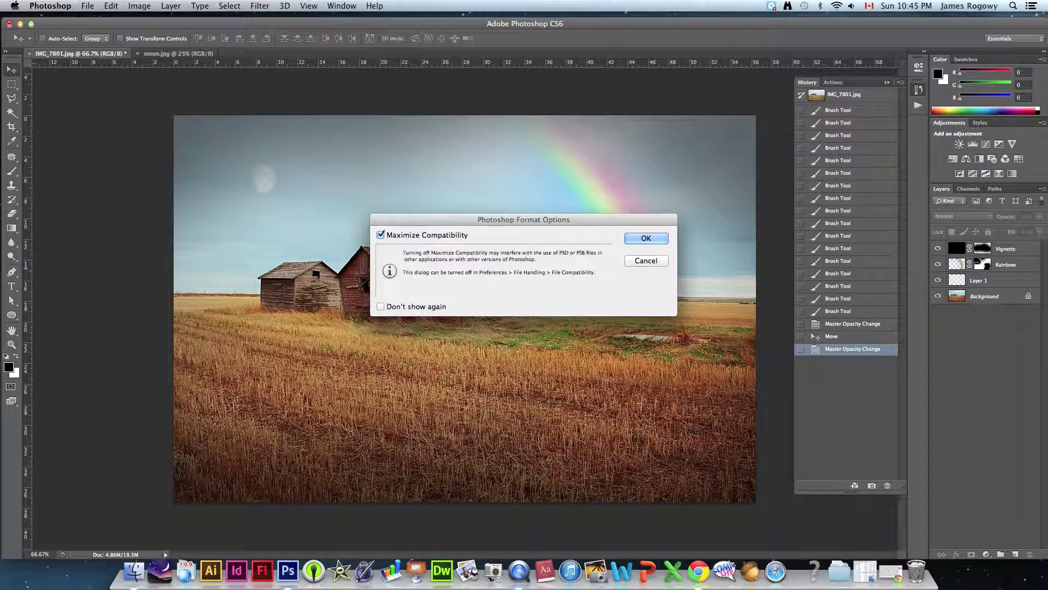
pyautogui.click(649, 242)
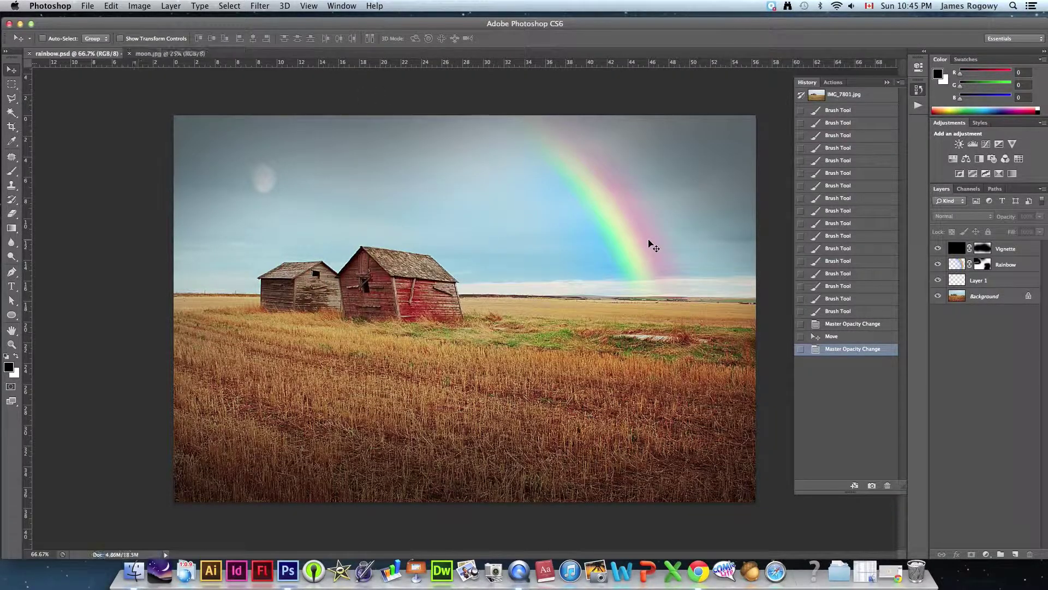